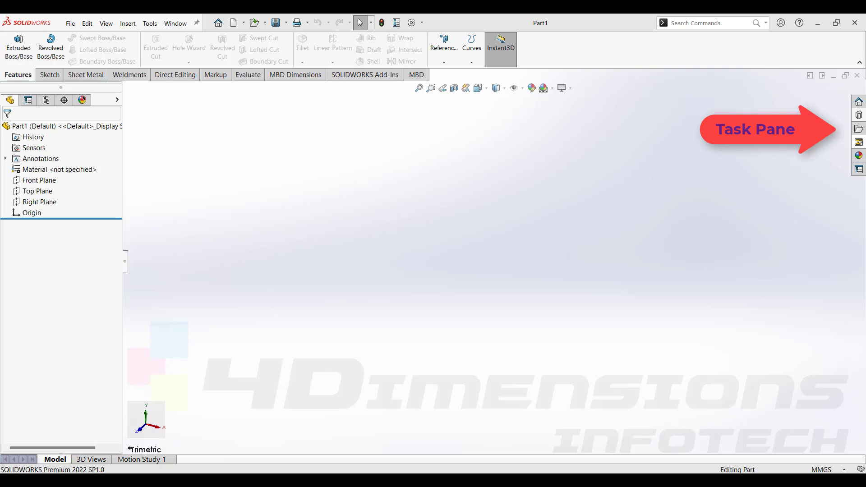
# Open the Design Library and add in the Toolbox.
pyautogui.click(860, 116)
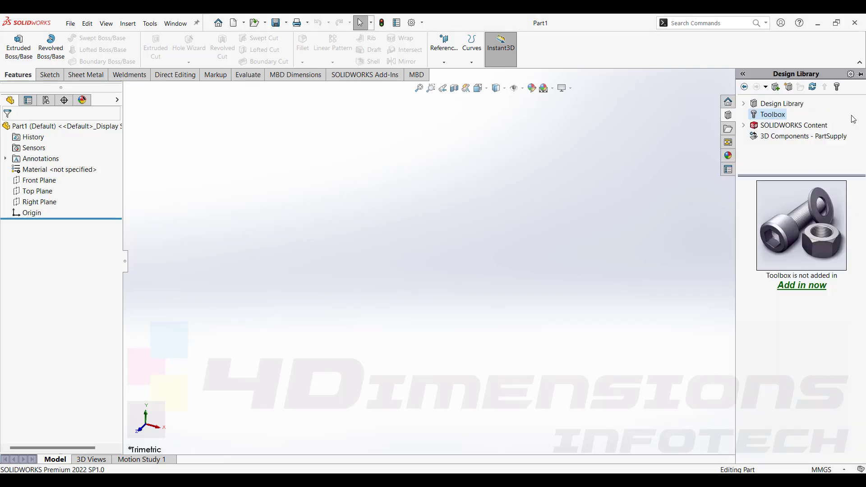
pyautogui.click(773, 119)
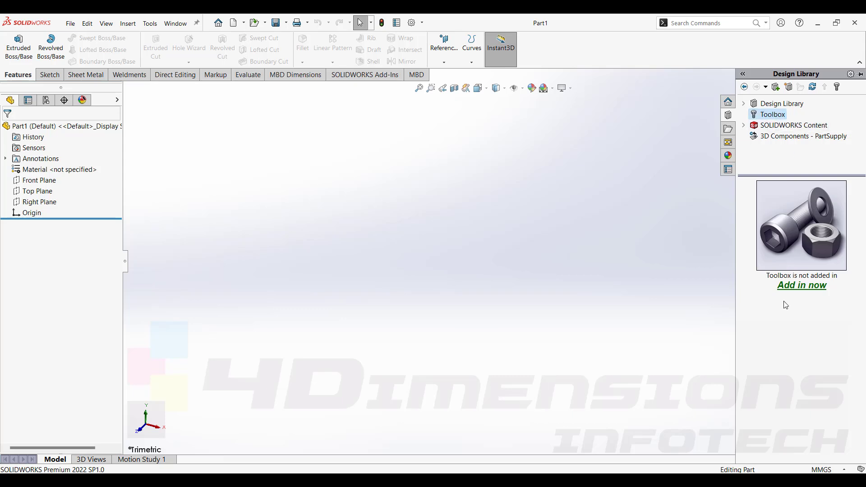
pyautogui.click(806, 289)
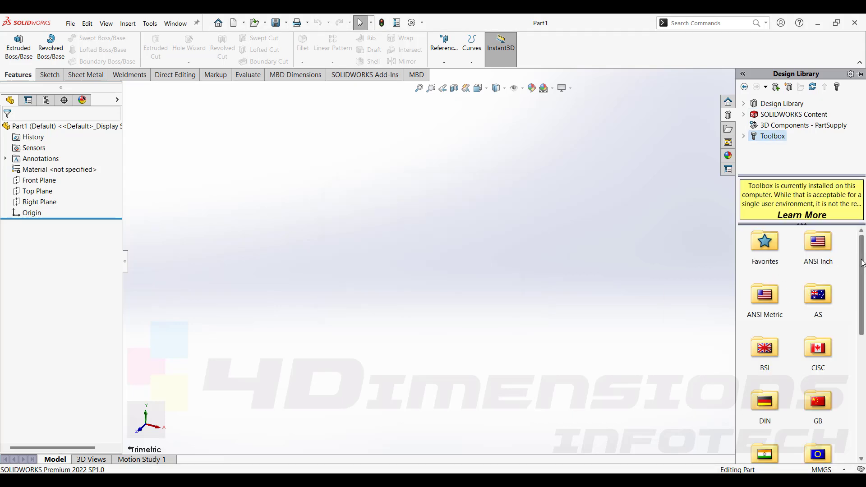
# Try to drag a Hex Bolt Structural Grade C ISO 7412 from the ISO structural hex bolts into the part.
pyautogui.moveTo(862, 262); pyautogui.dragTo(861, 308)
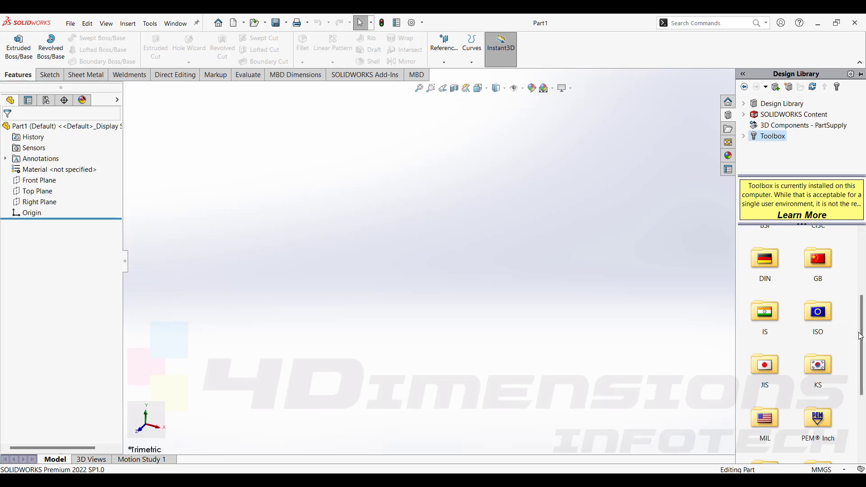
pyautogui.moveTo(860, 336); pyautogui.dragTo(860, 276)
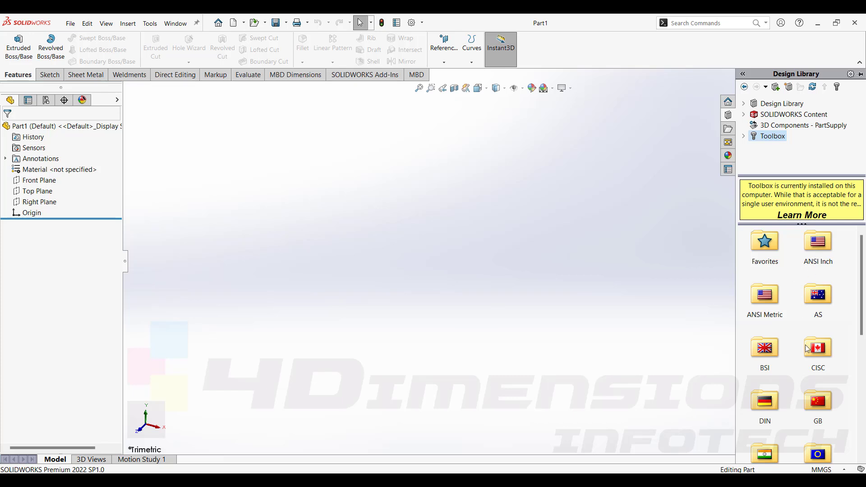
pyautogui.scroll(-3, 807, 348)
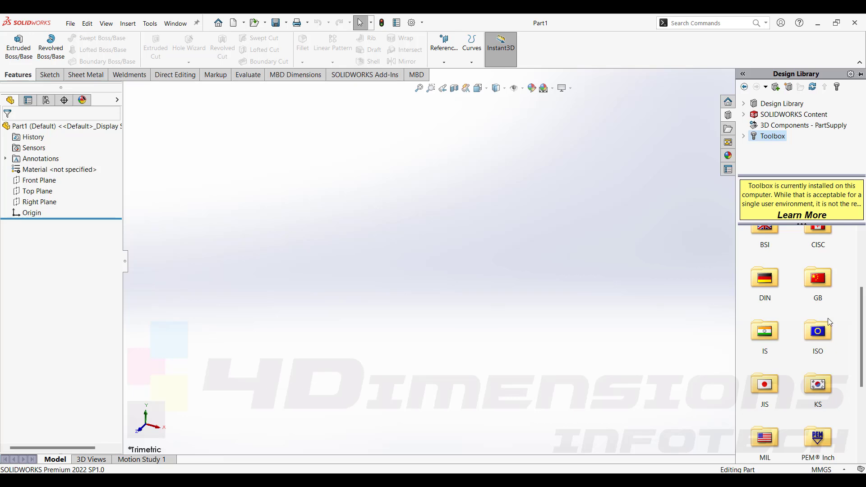
pyautogui.doubleClick(818, 336)
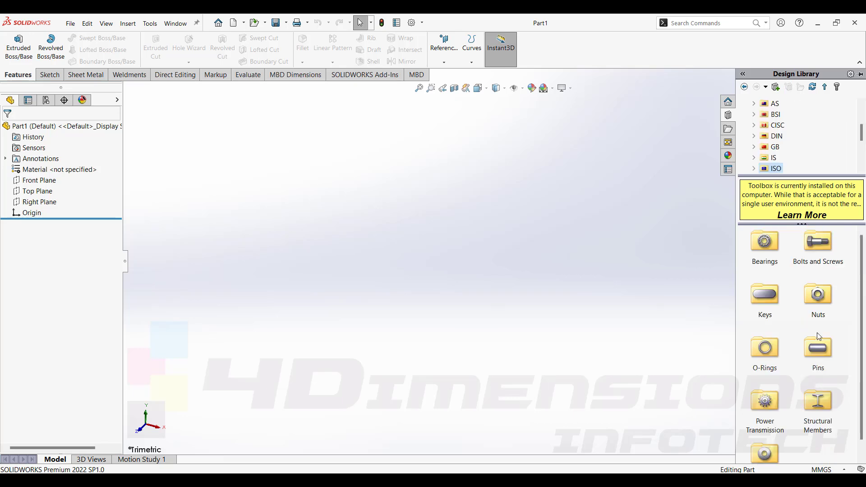
pyautogui.doubleClick(817, 245)
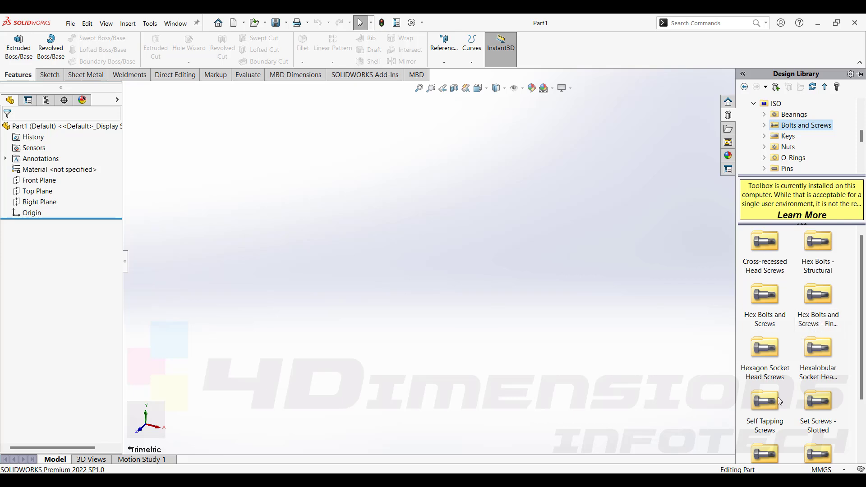
pyautogui.doubleClick(826, 248)
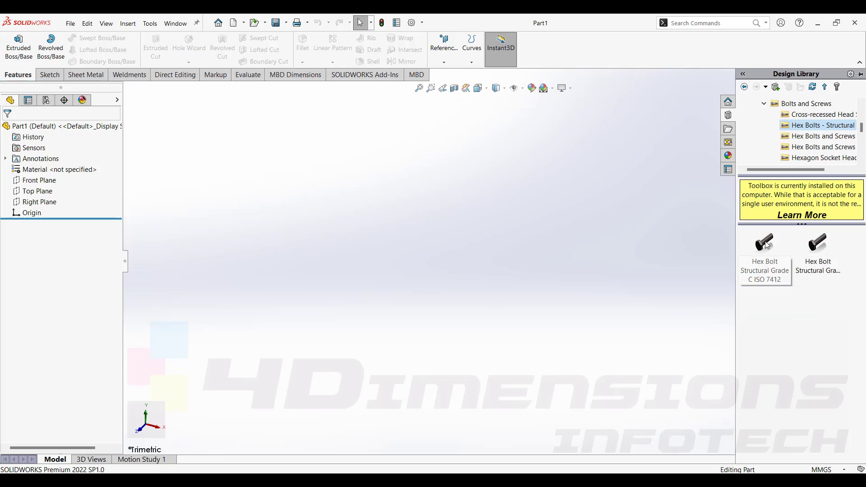
pyautogui.moveTo(767, 245); pyautogui.dragTo(415, 262)
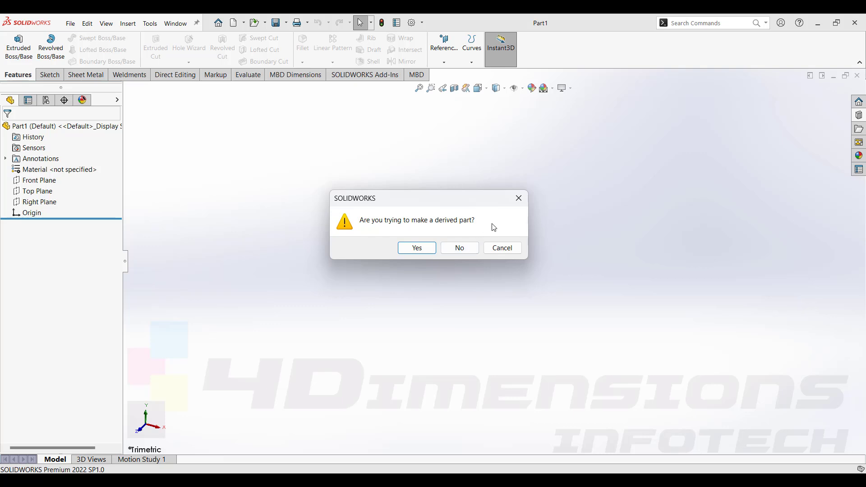
pyautogui.click(518, 199)
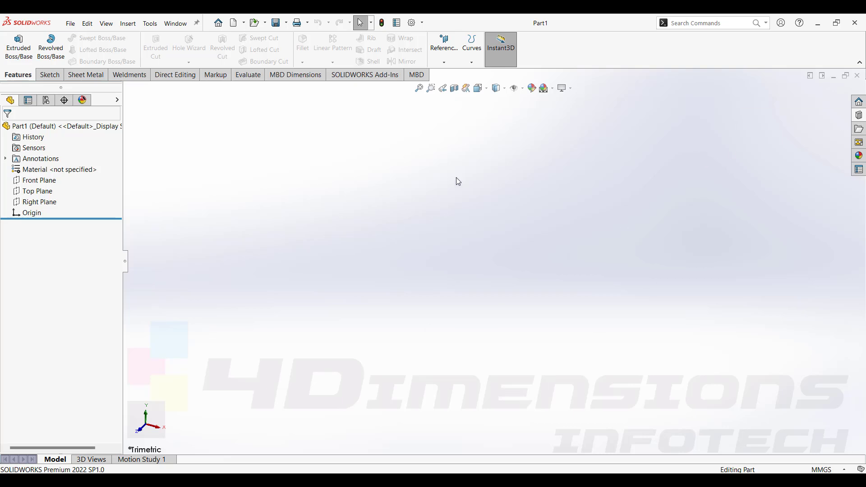
# Close the part and start a new assembly without inserting a component.
pyautogui.click(858, 77)
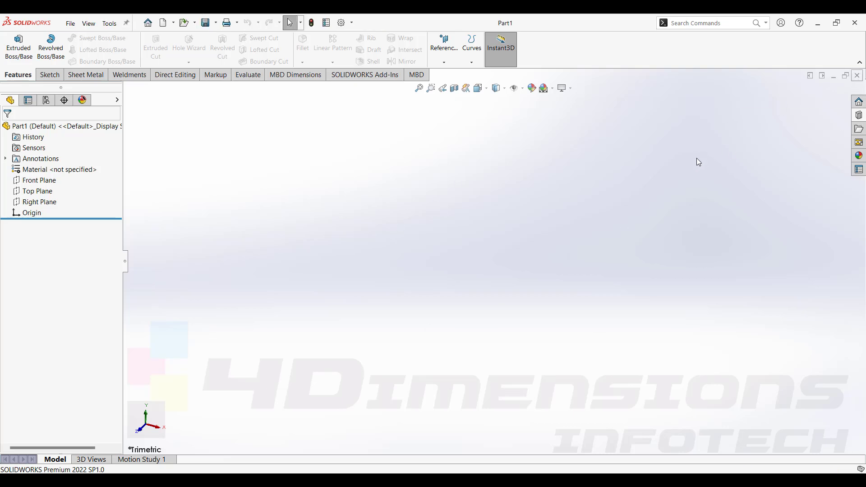
pyautogui.click(71, 25)
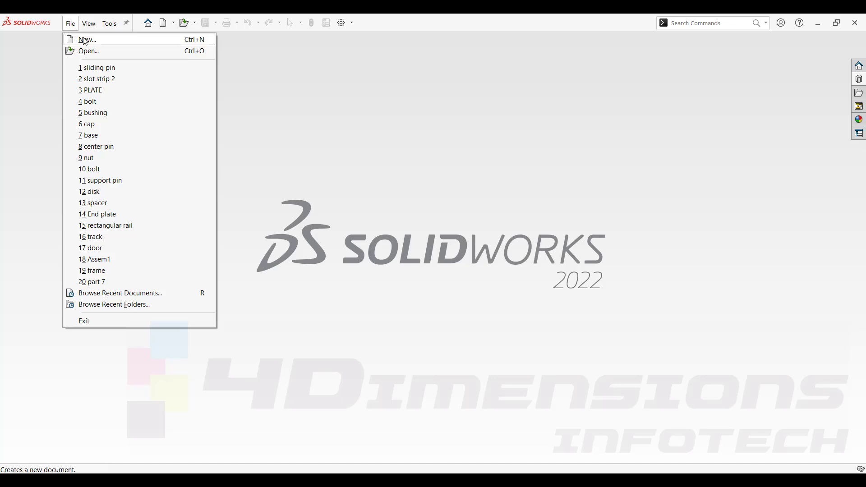
pyautogui.click(84, 38)
pyautogui.click(451, 188)
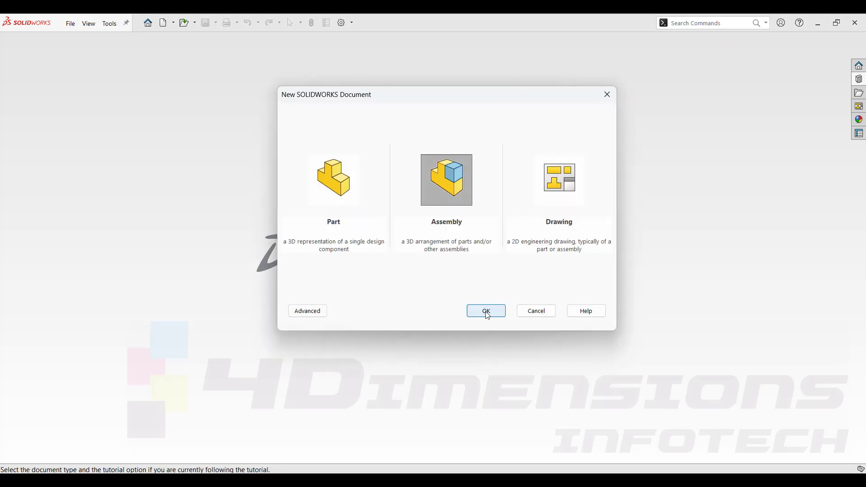
pyautogui.click(487, 311)
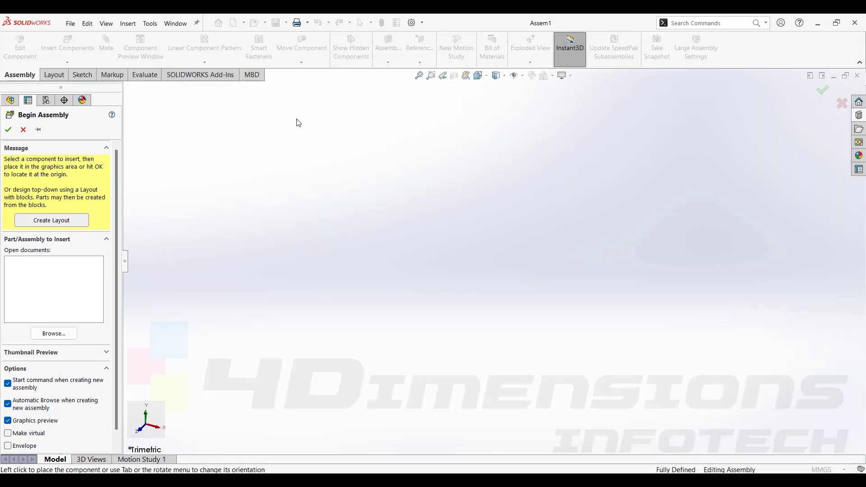
pyautogui.click(23, 130)
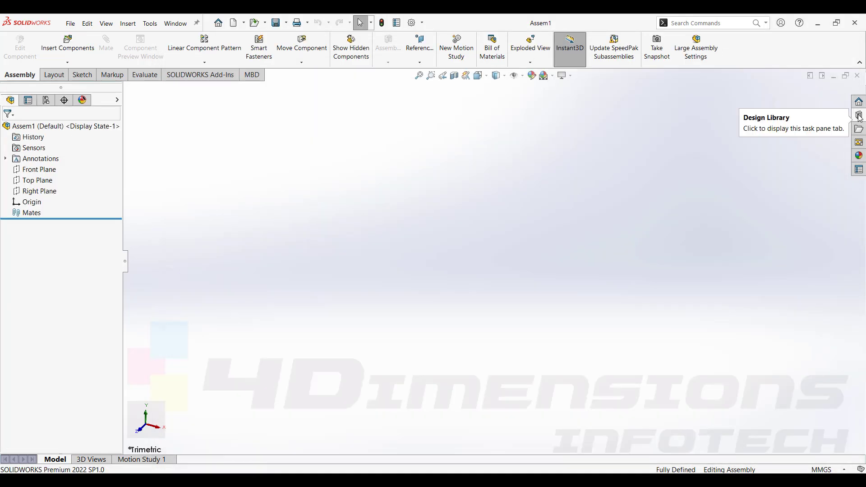
# Drag a Hex Bolt Structural Grade C ISO 7412 from the Toolbox's ISO structural hex bolts into the assembly.
pyautogui.click(859, 116)
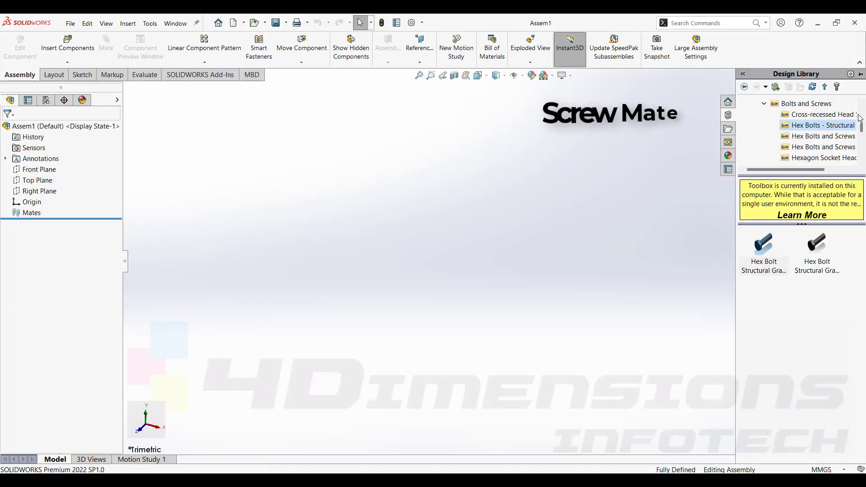
pyautogui.click(744, 88)
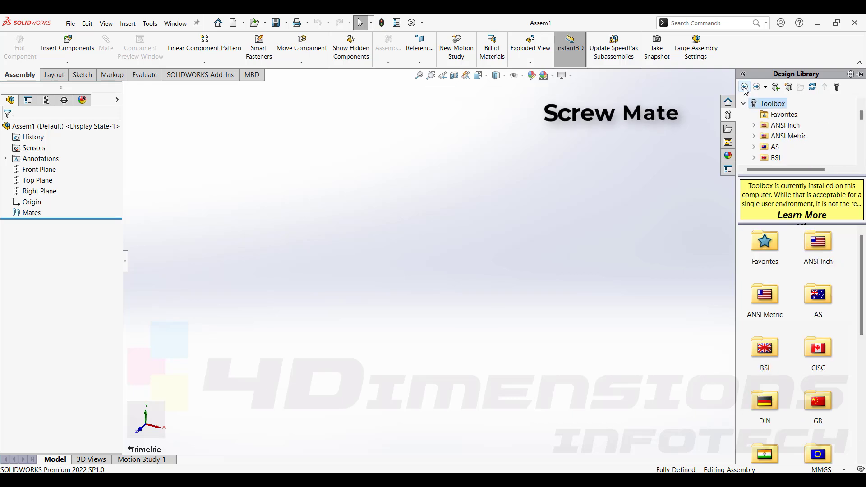
pyautogui.doubleClick(818, 454)
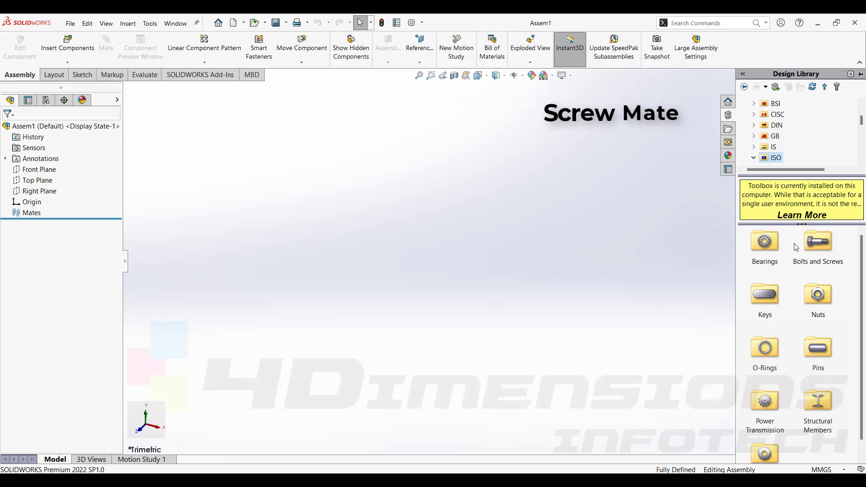
pyautogui.doubleClick(814, 263)
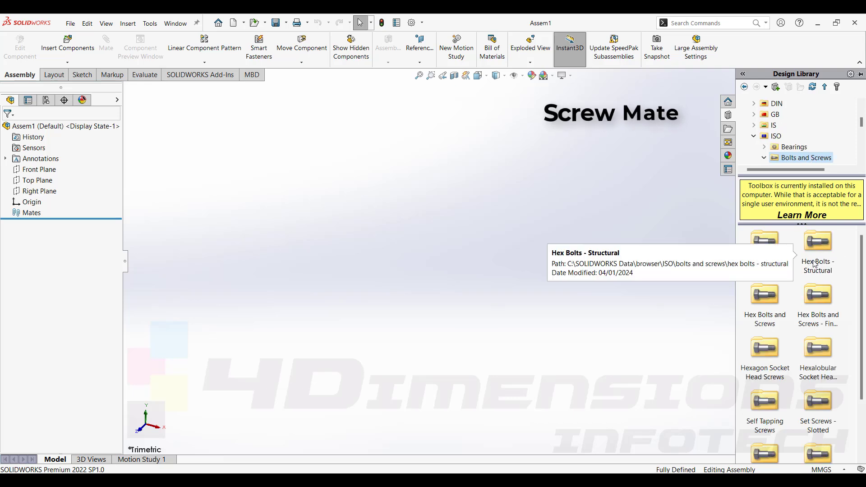
pyautogui.click(822, 245)
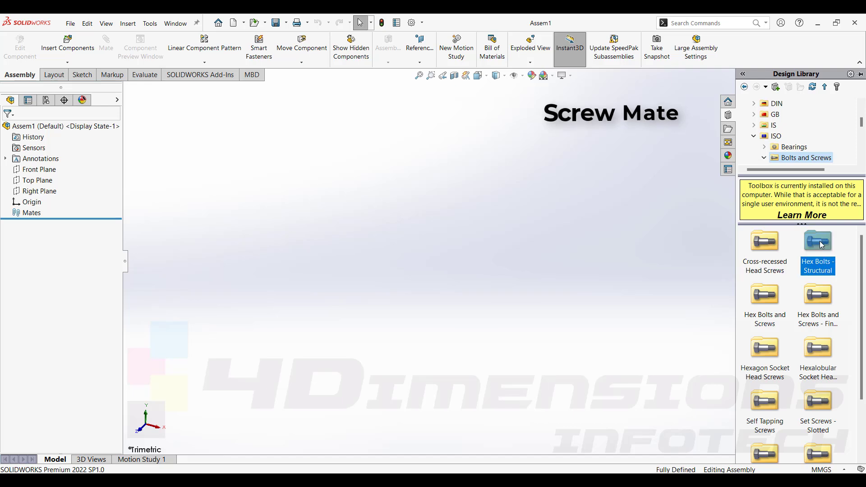
pyautogui.doubleClick(821, 245)
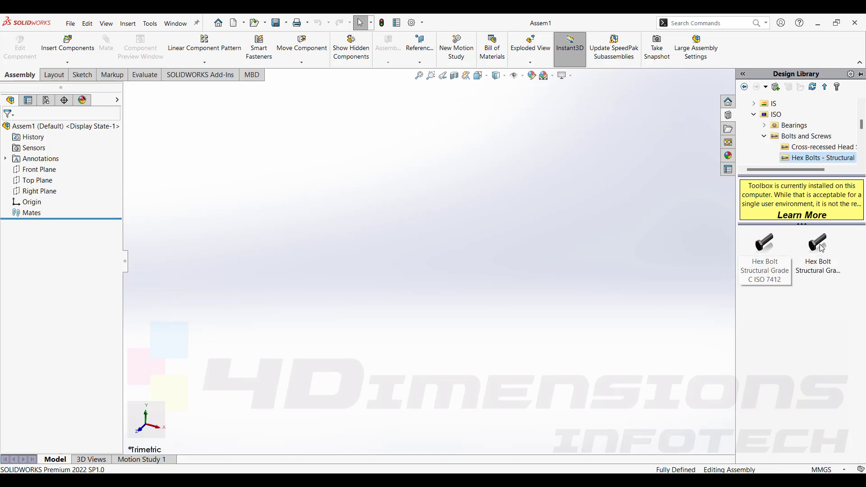
pyautogui.moveTo(764, 243); pyautogui.dragTo(479, 288)
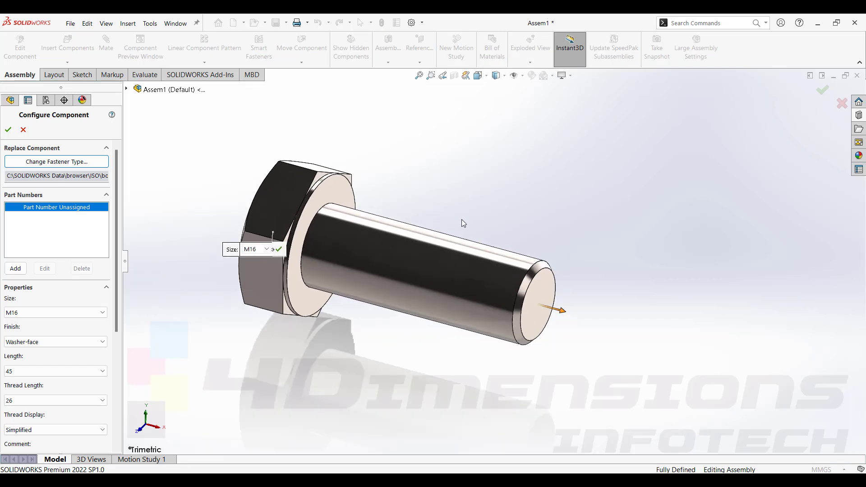
pyautogui.moveTo(461, 219); pyautogui.dragTo(478, 280, button='middle')
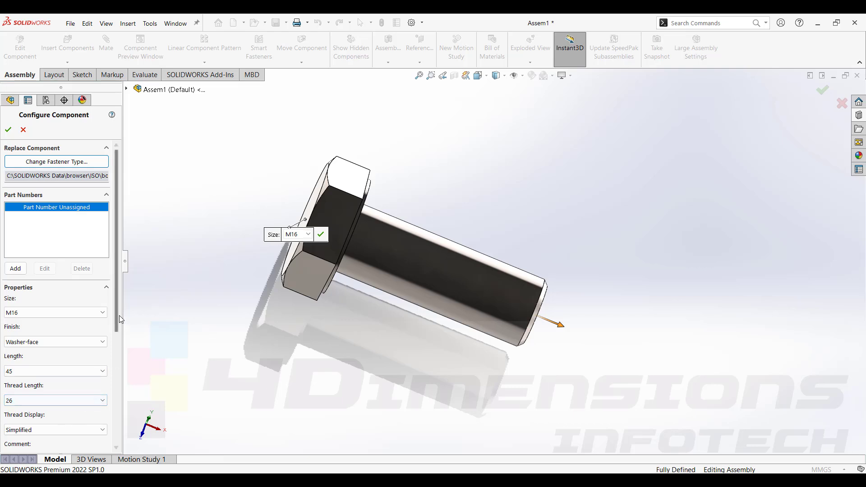
pyautogui.scroll(-4, 56, 334)
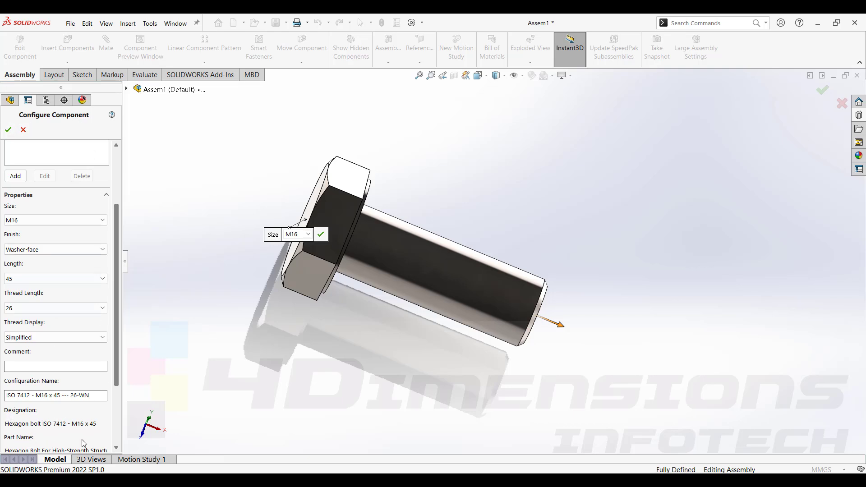
pyautogui.moveTo(453, 257); pyautogui.dragTo(217, 268, button='middle')
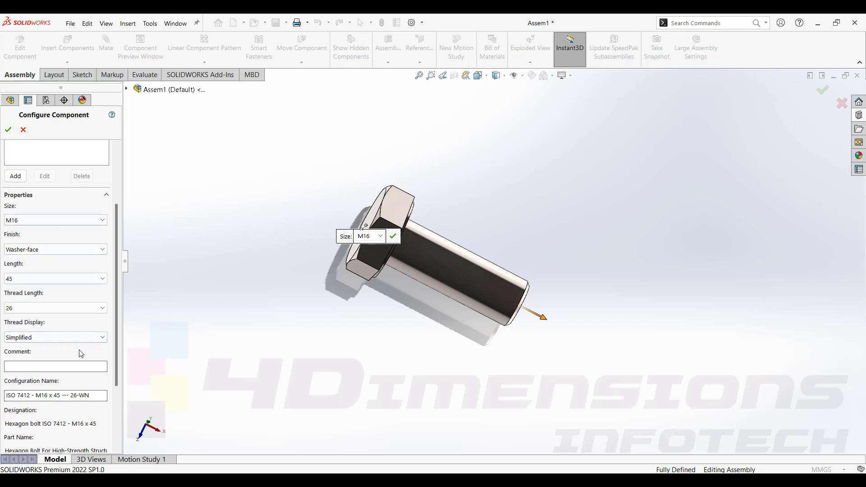
pyautogui.click(565, 77)
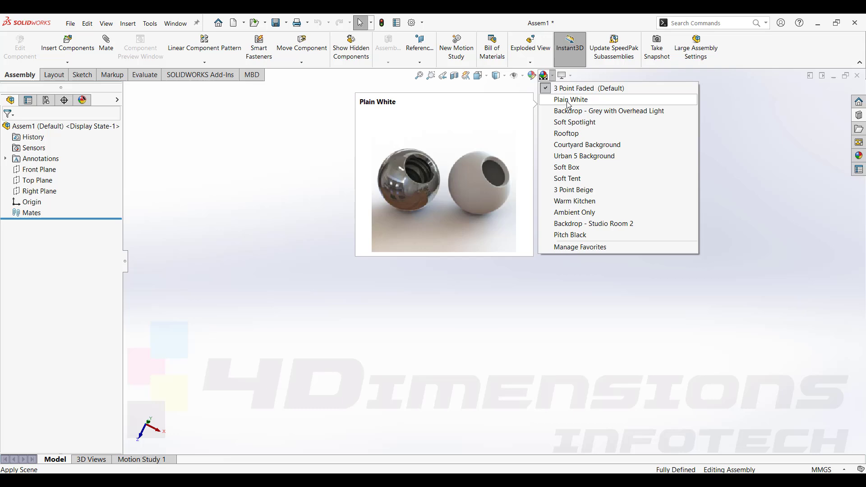
pyautogui.click(569, 100)
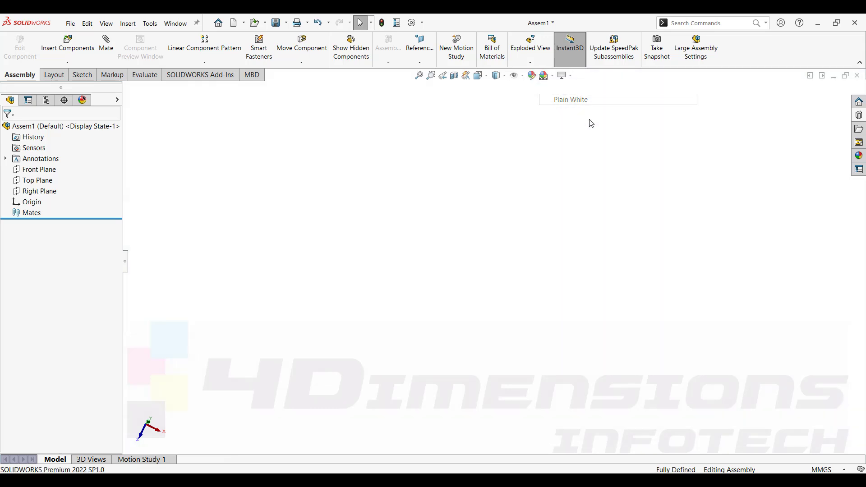
# Insert a structural hex bolt from the Toolbox's ISO hex bolts into the assembly.
pyautogui.click(860, 116)
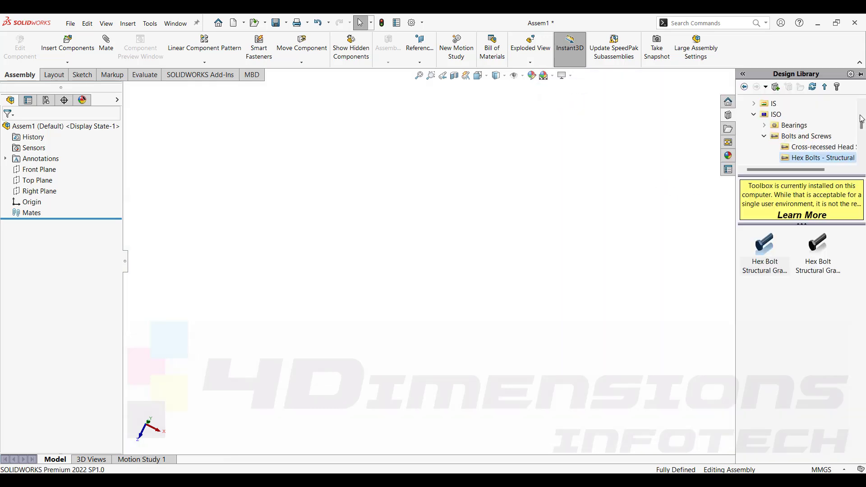
pyautogui.moveTo(764, 260); pyautogui.dragTo(489, 289)
pyautogui.moveTo(552, 200); pyautogui.dragTo(534, 227, button='middle')
# Set the bolt's size to M16 and its finish to Washer-face.
pyautogui.click(102, 312)
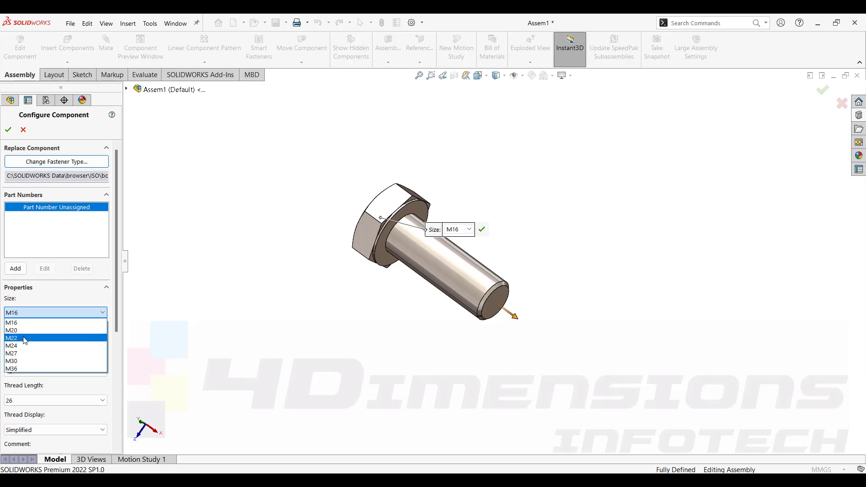
pyautogui.click(18, 322)
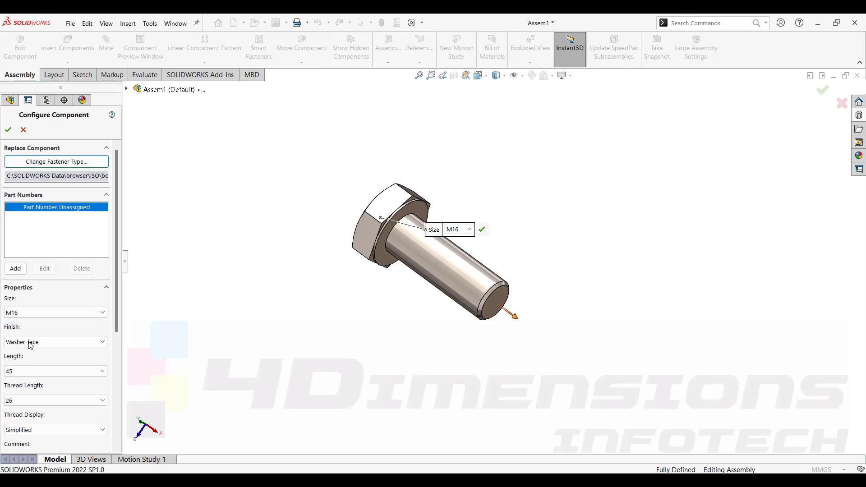
pyautogui.scroll(-1, 381, 222)
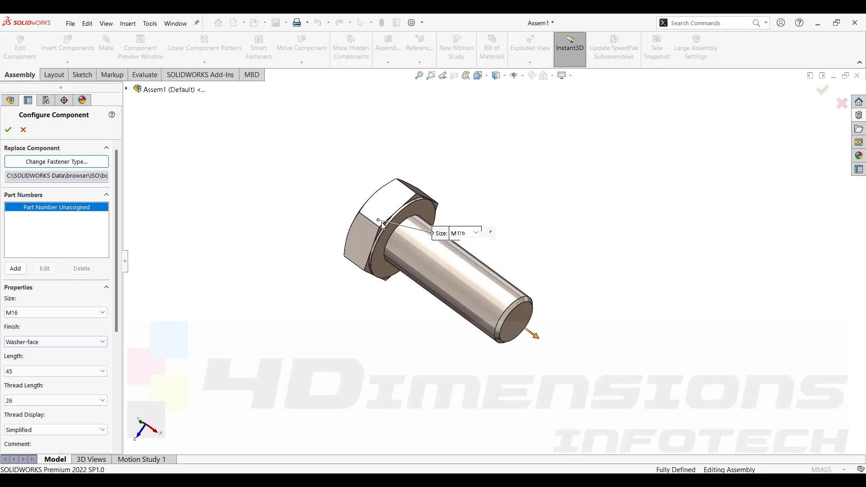
pyautogui.scroll(-2, 380, 222)
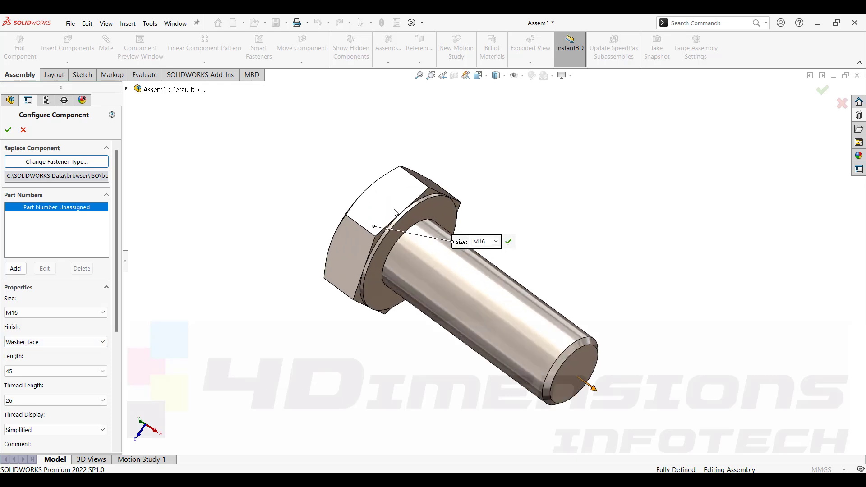
pyautogui.click(23, 344)
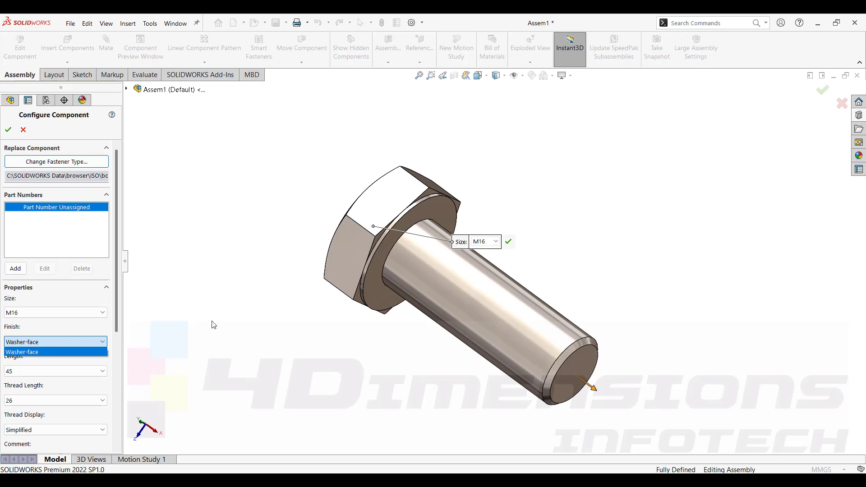
pyautogui.click(40, 352)
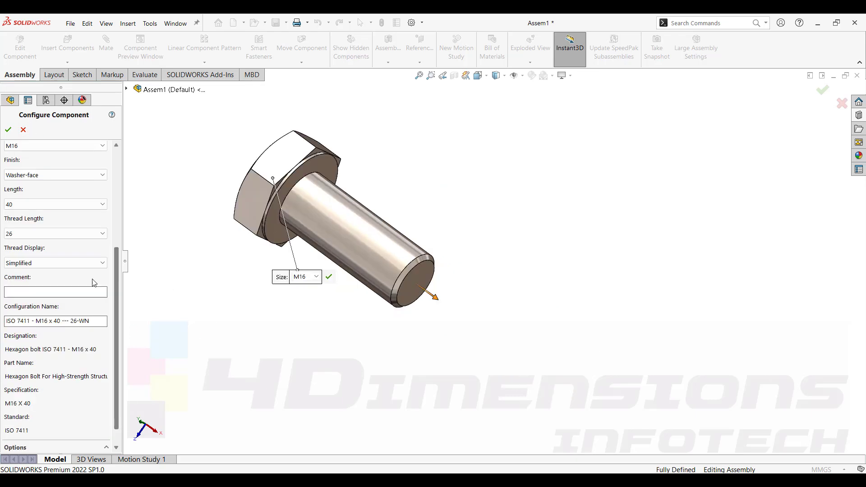
# Set the bolt's length to 75 and its thread length to 75.
pyautogui.click(30, 208)
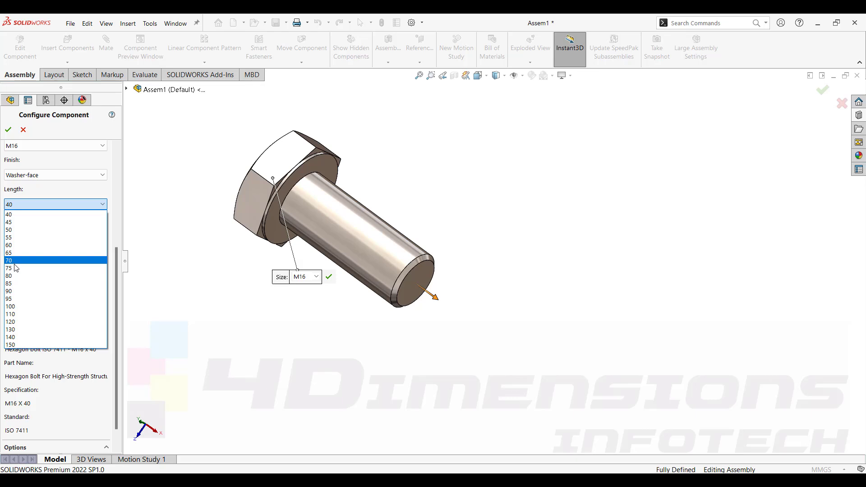
pyautogui.click(16, 268)
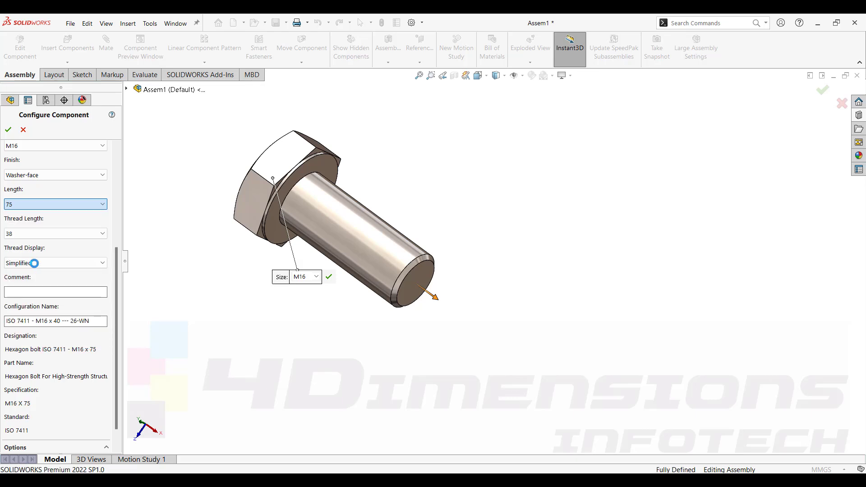
pyautogui.click(38, 234)
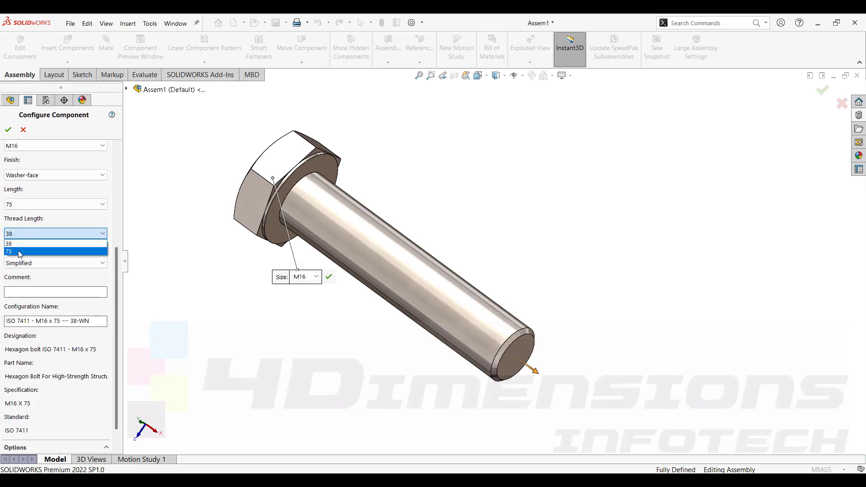
pyautogui.click(19, 253)
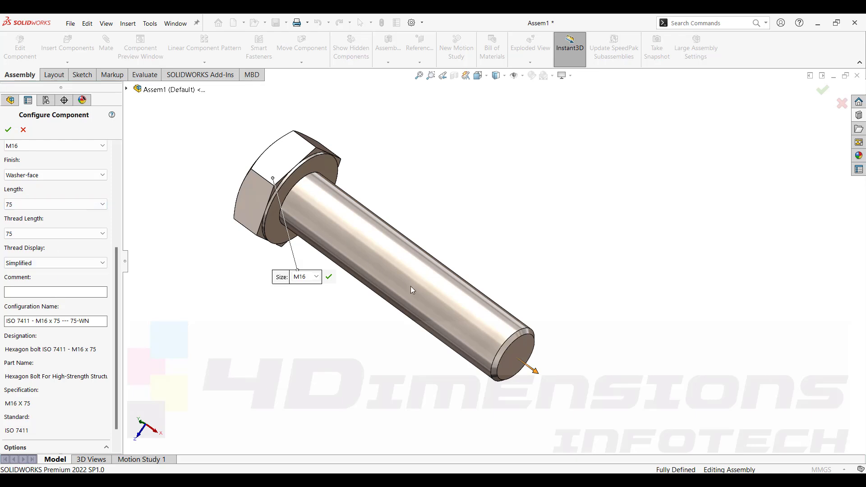
# Switch the bolt's thread display to Cosmetic and zoom in to inspect the threads.
pyautogui.click(54, 263)
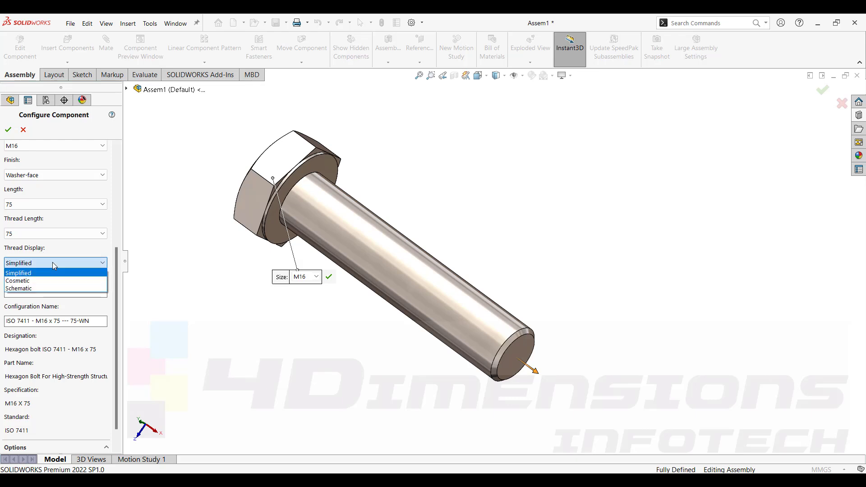
pyautogui.click(33, 281)
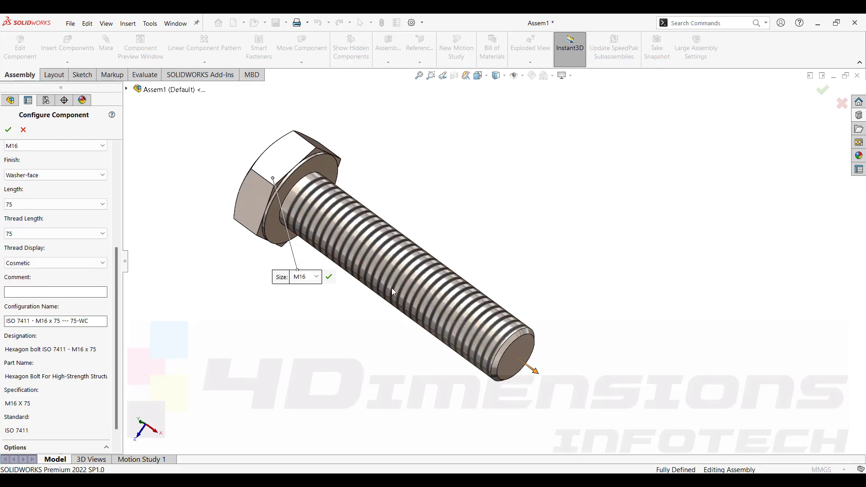
pyautogui.scroll(-9, 513, 339)
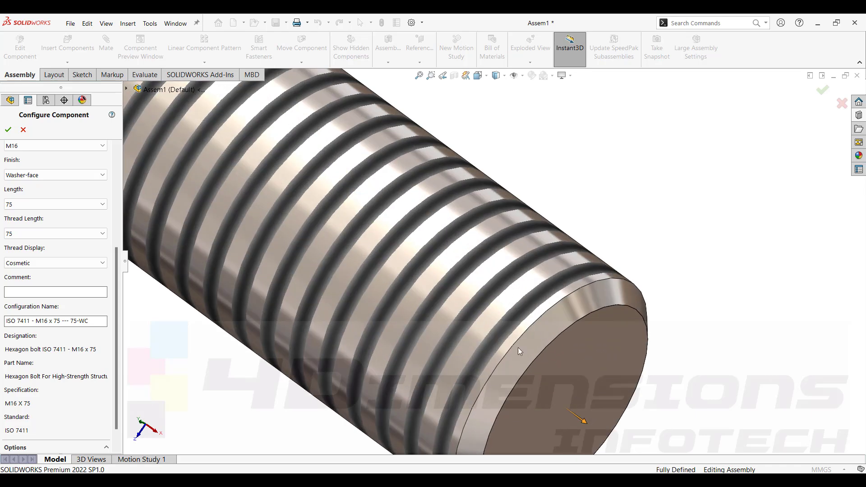
pyautogui.scroll(8, 518, 348)
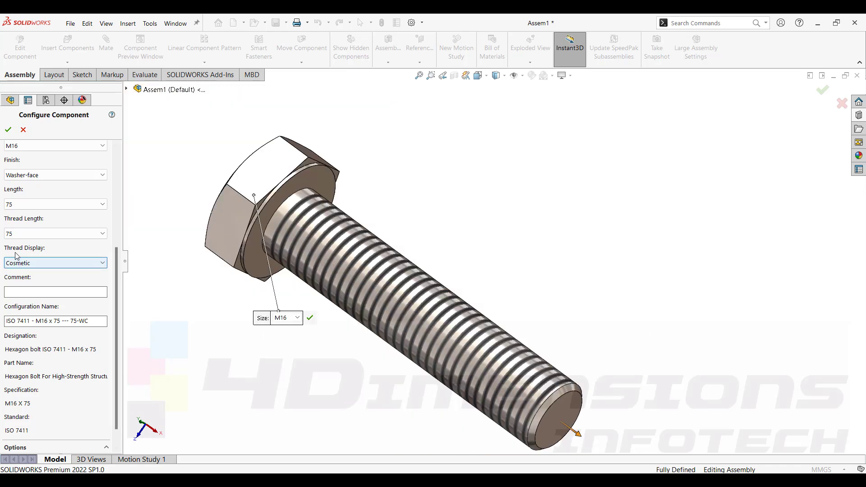
# Switch the bolt's thread display to Schematic and orbit and zoom around the bolt to inspect it.
pyautogui.click(54, 263)
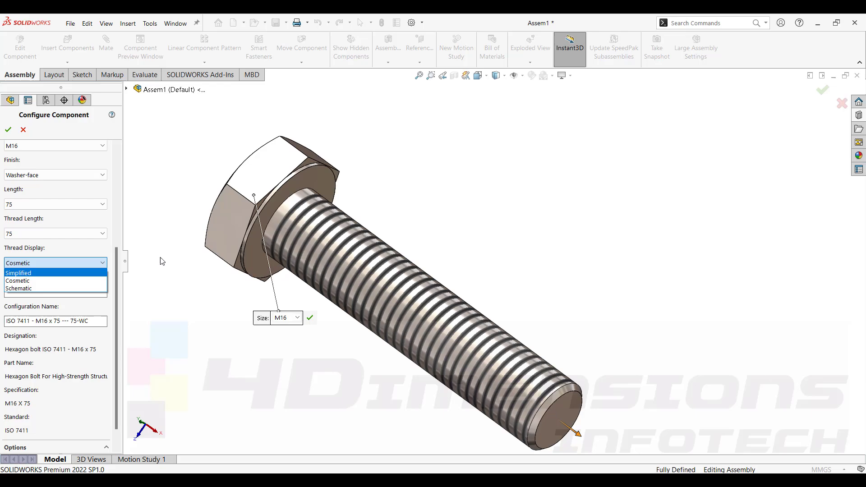
pyautogui.click(30, 290)
pyautogui.scroll(-5, 547, 413)
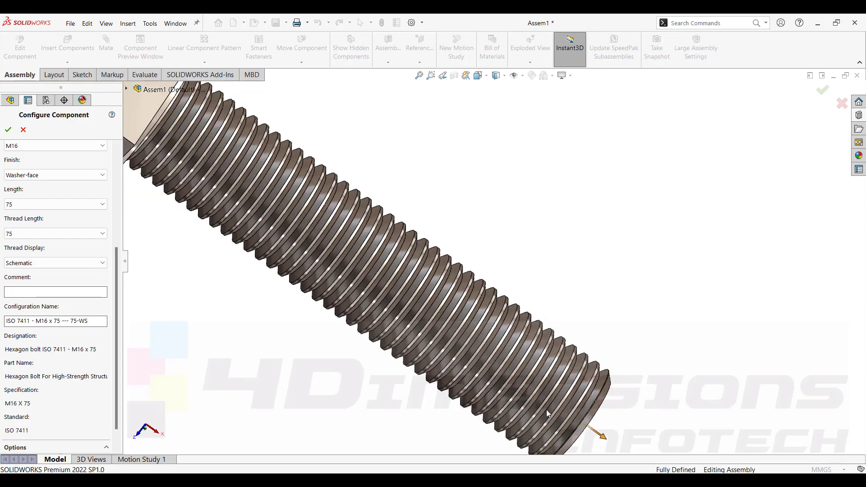
pyautogui.scroll(-2, 545, 409)
pyautogui.scroll(7, 580, 342)
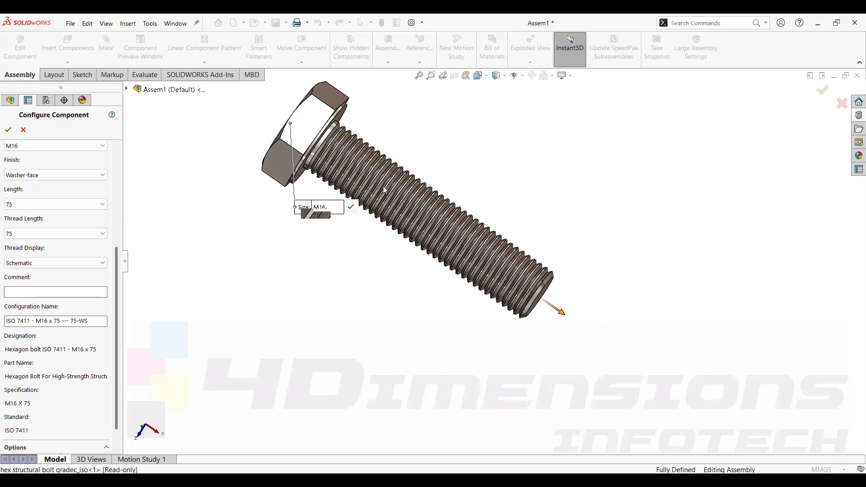
pyautogui.scroll(-2, 382, 186)
pyautogui.scroll(1, 448, 207)
pyautogui.moveTo(448, 206); pyautogui.dragTo(489, 240, button='middle')
pyautogui.scroll(-3, 424, 180)
pyautogui.scroll(1, 419, 193)
pyautogui.scroll(4, 463, 209)
pyautogui.scroll(-1, 543, 304)
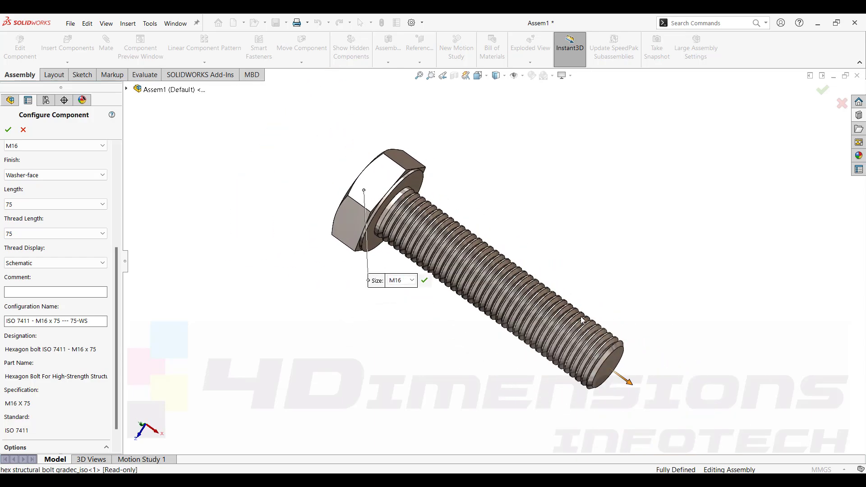
# Switch the thread display to Simplified and then back to Cosmetic.
pyautogui.click(31, 262)
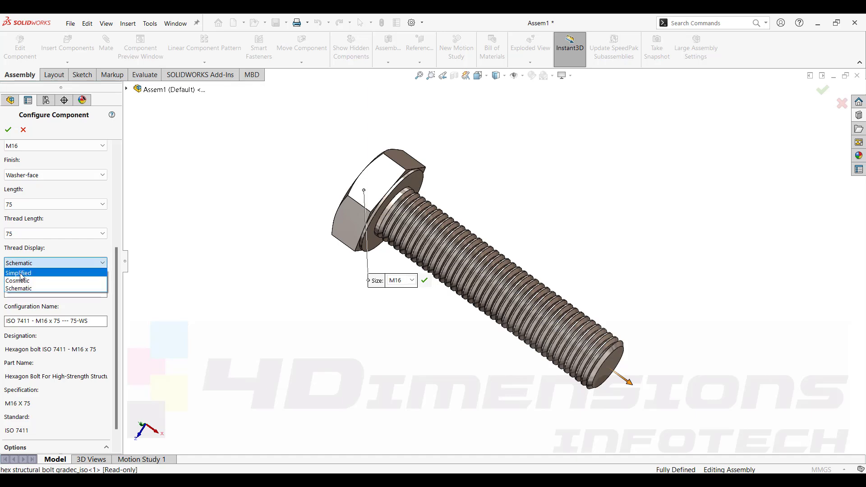
pyautogui.click(23, 273)
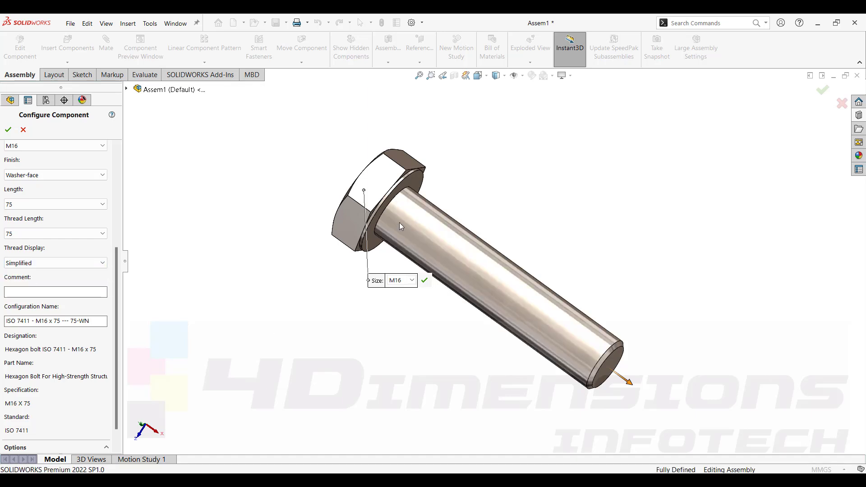
pyautogui.click(62, 263)
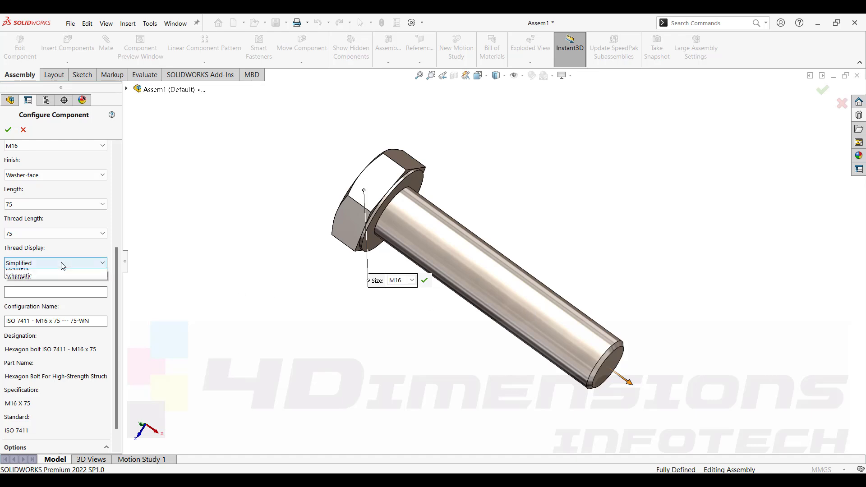
pyautogui.click(24, 281)
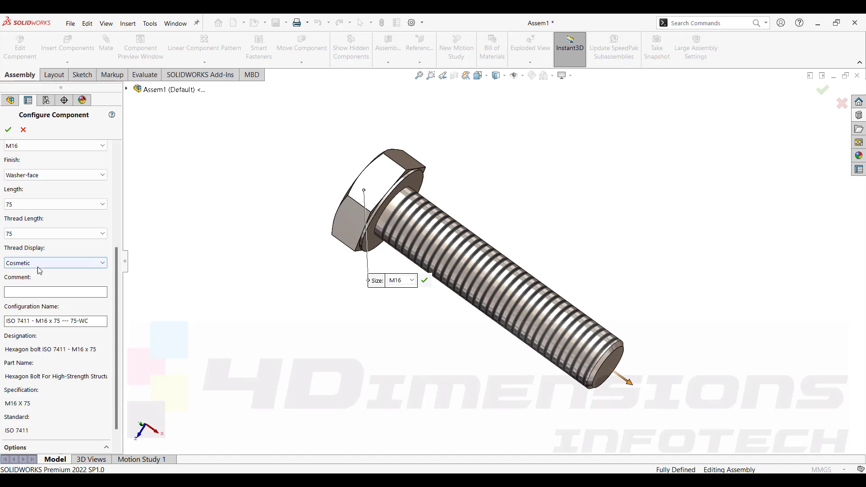
# Set the thread display to Schematic and the thread length to 38, then confirm the bolt configuration.
pyautogui.click(53, 263)
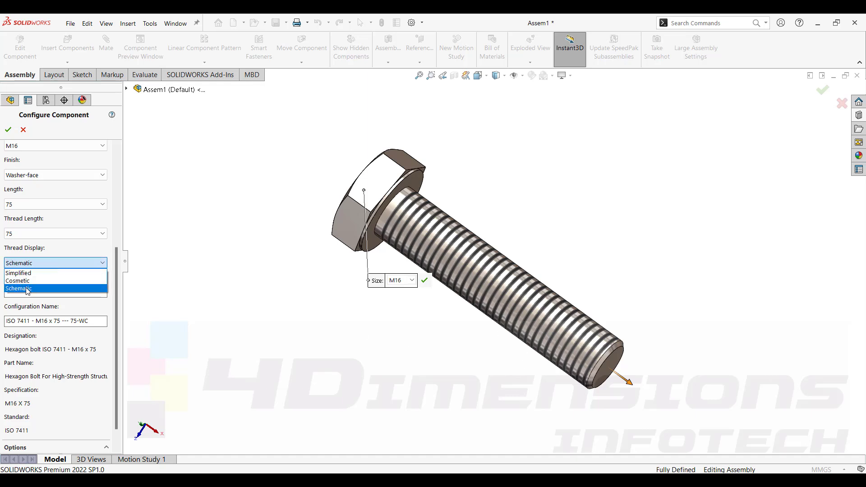
pyautogui.click(28, 288)
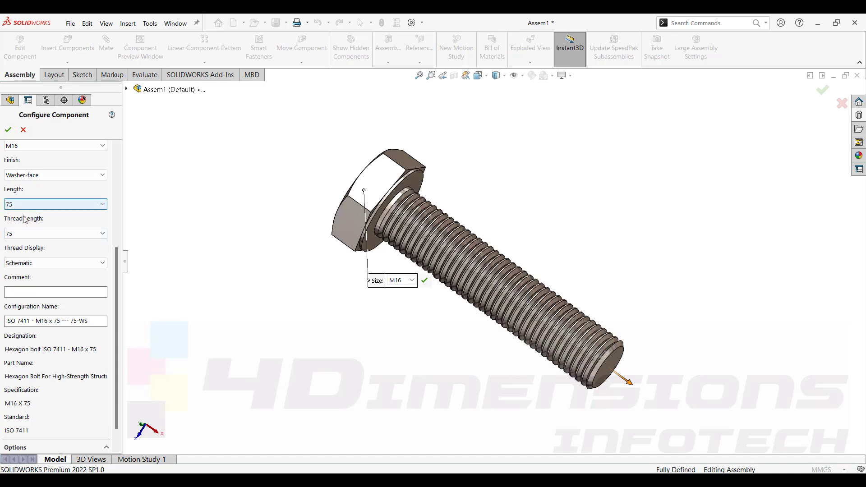
pyautogui.click(24, 233)
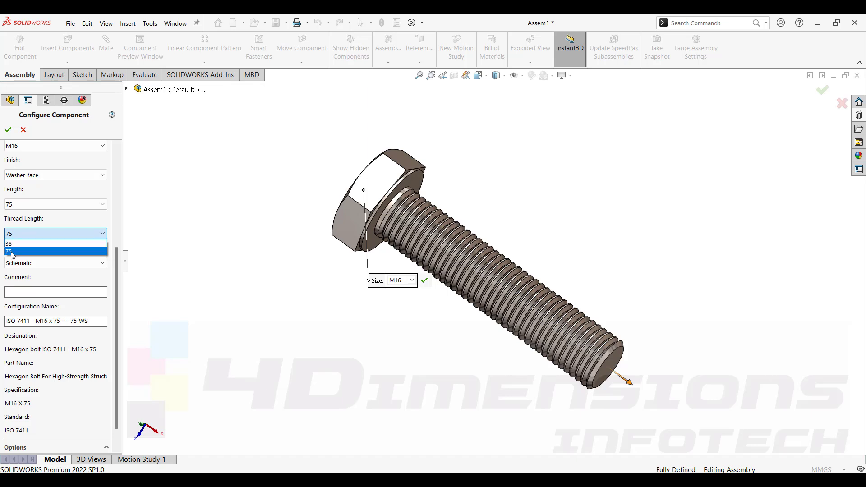
pyautogui.click(10, 244)
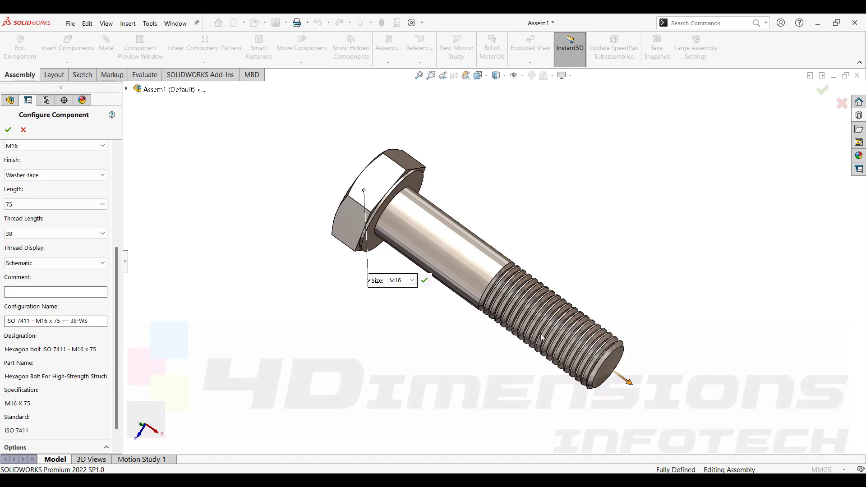
pyautogui.scroll(5, 68, 318)
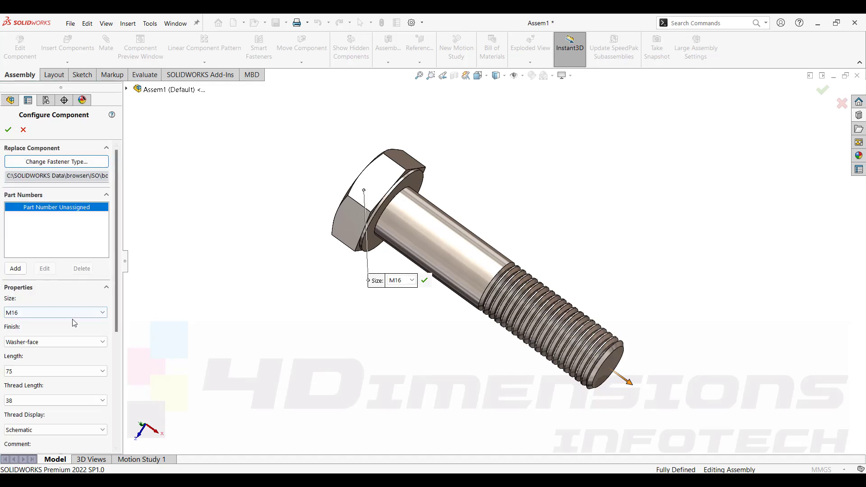
pyautogui.moveTo(115, 291); pyautogui.dragTo(117, 341)
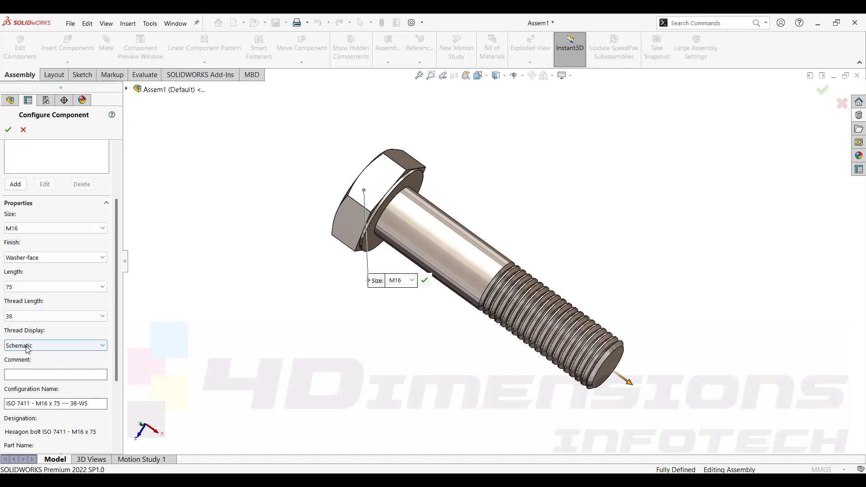
pyautogui.click(8, 130)
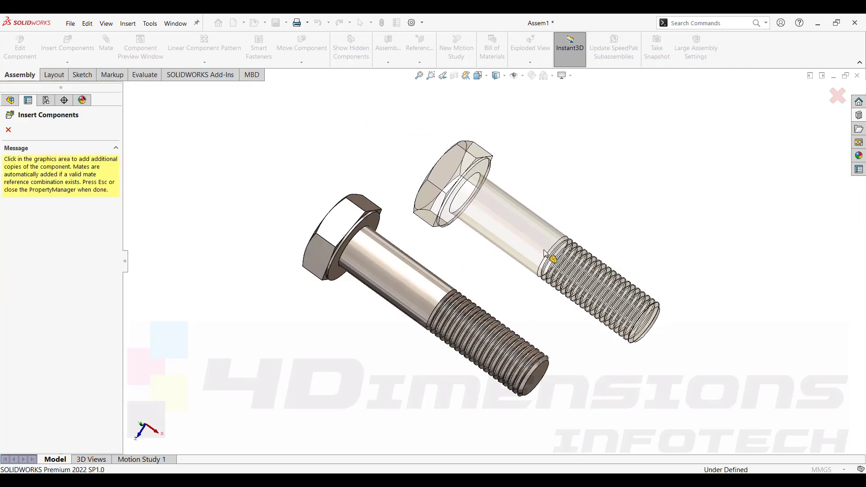
# Exit the component insertion without placing another bolt copy and reposition the view.
pyautogui.scroll(2, 541, 246)
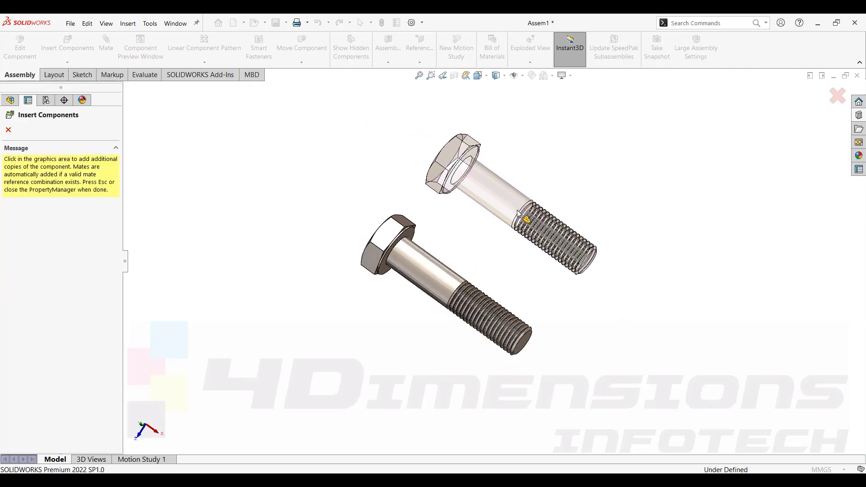
pyautogui.scroll(-3, 520, 214)
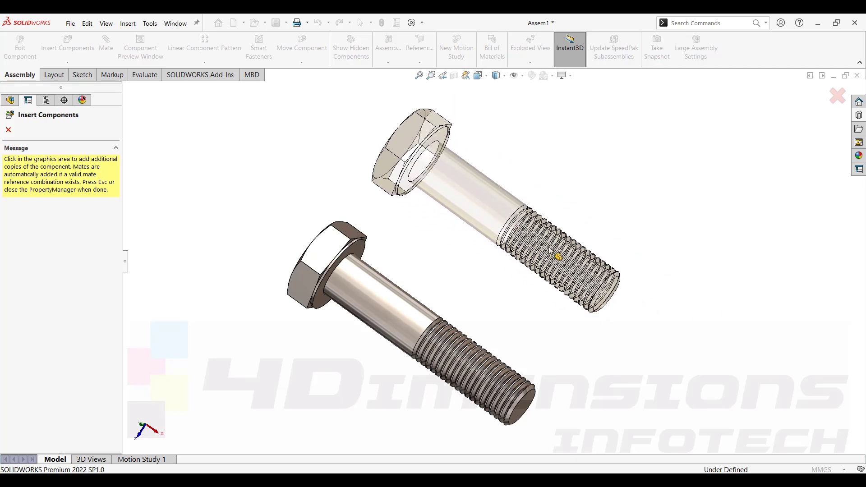
pyautogui.click(838, 96)
pyautogui.moveTo(437, 324); pyautogui.dragTo(400, 199, button='middle')
pyautogui.scroll(-2, 406, 266)
pyautogui.moveTo(496, 278)
pyautogui.mouseDown(button='middle')
pyautogui.moveTo(526, 281)
pyautogui.moveTo(505, 253)
pyautogui.moveTo(501, 266)
pyautogui.mouseUp(button='middle')
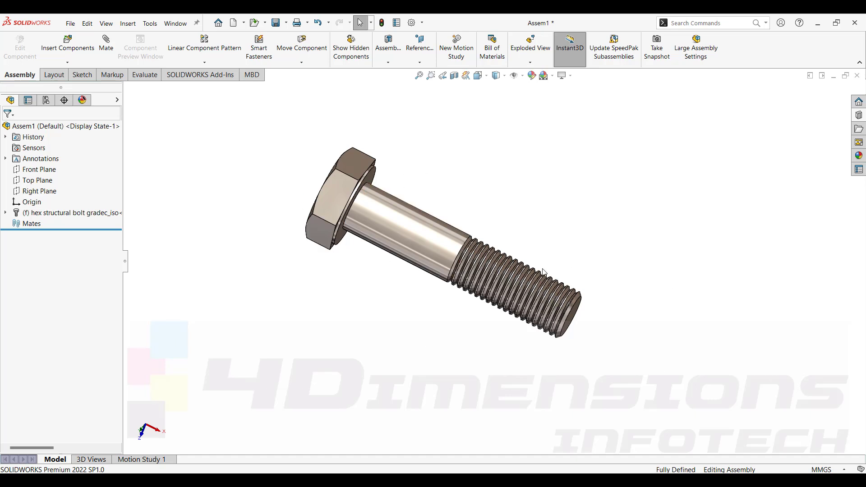
# Reopen the bolt's Toolbox component configuration and close it with OK.
pyautogui.rightClick(432, 238)
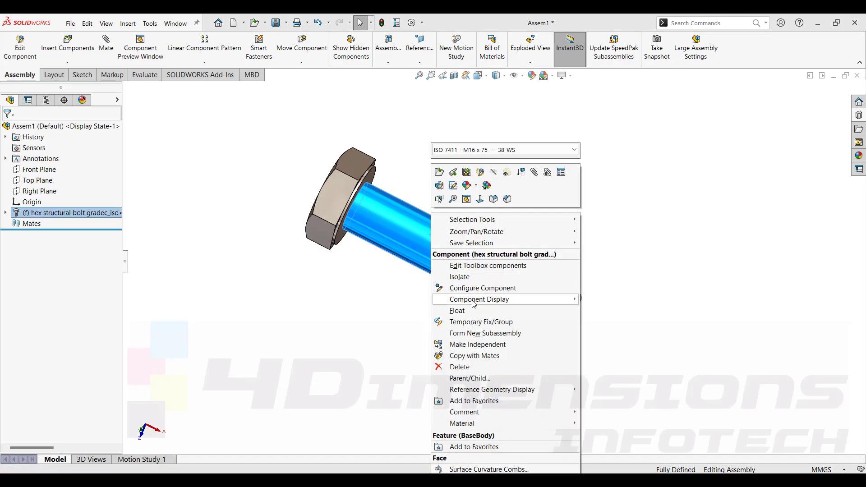
pyautogui.click(513, 266)
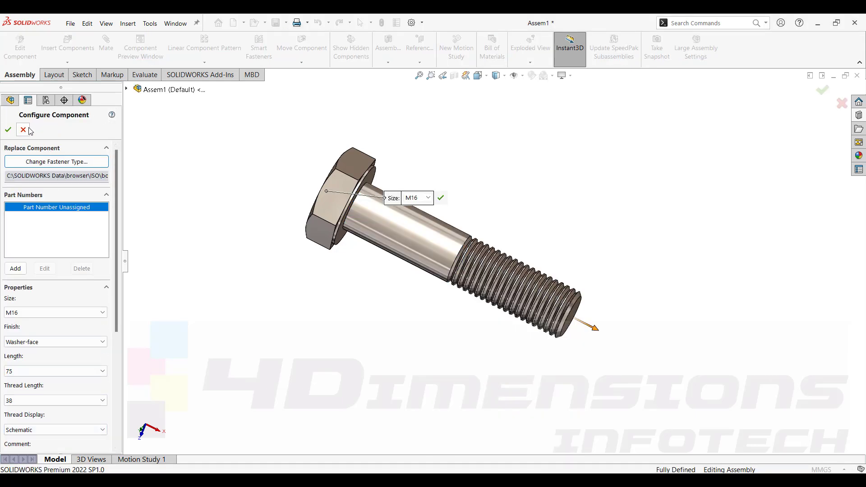
pyautogui.scroll(-1, 89, 196)
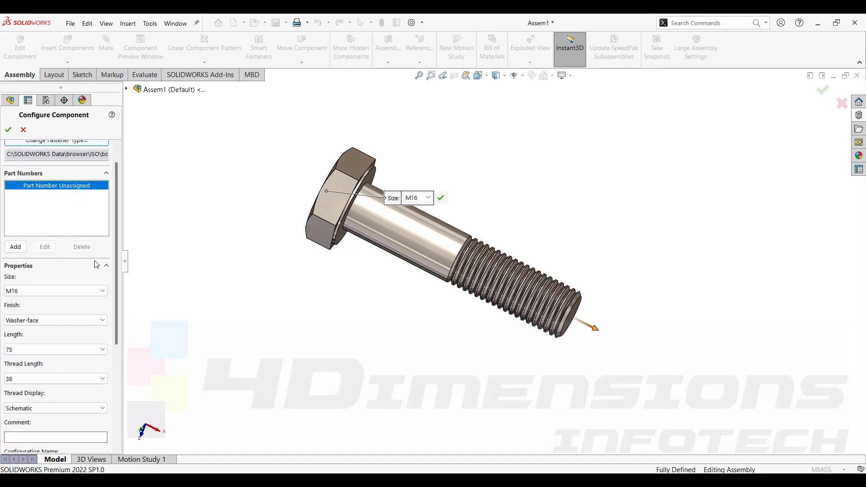
pyautogui.click(8, 130)
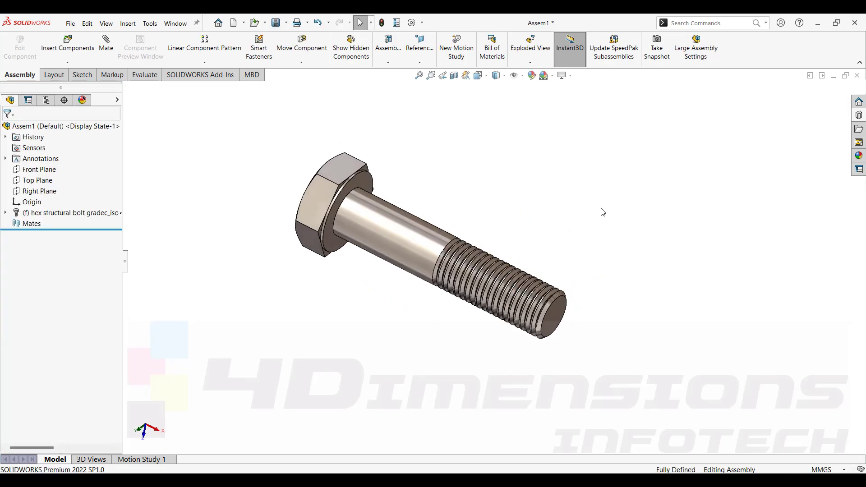
# Open the Design Library, browse to ISO Nuts, Hex Nuts - Structural, and place a hex nut into the assembly.
pyautogui.click(858, 115)
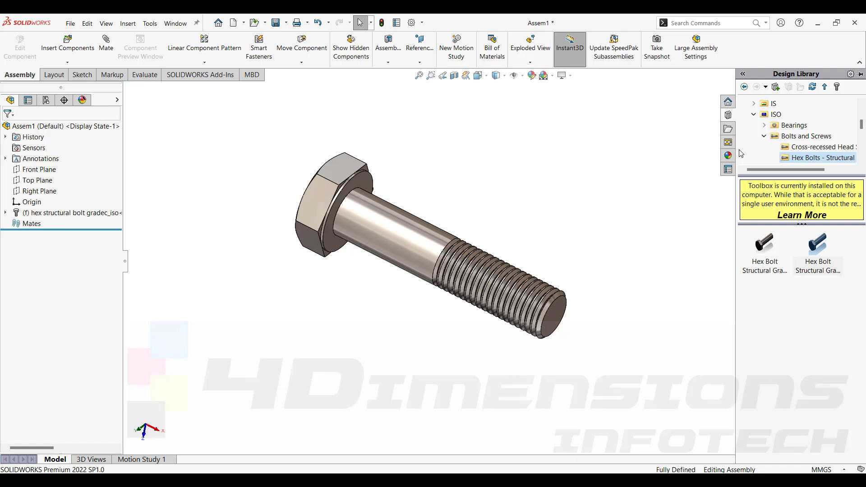
pyautogui.click(744, 88)
pyautogui.click(744, 88)
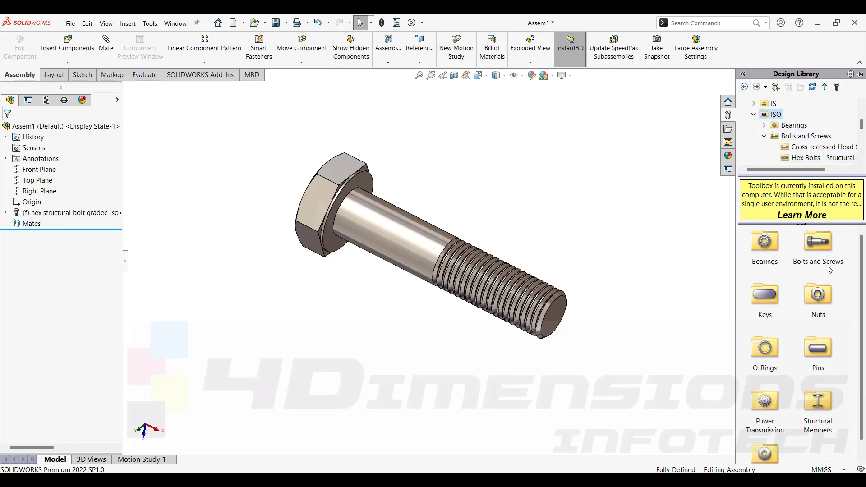
pyautogui.doubleClick(818, 294)
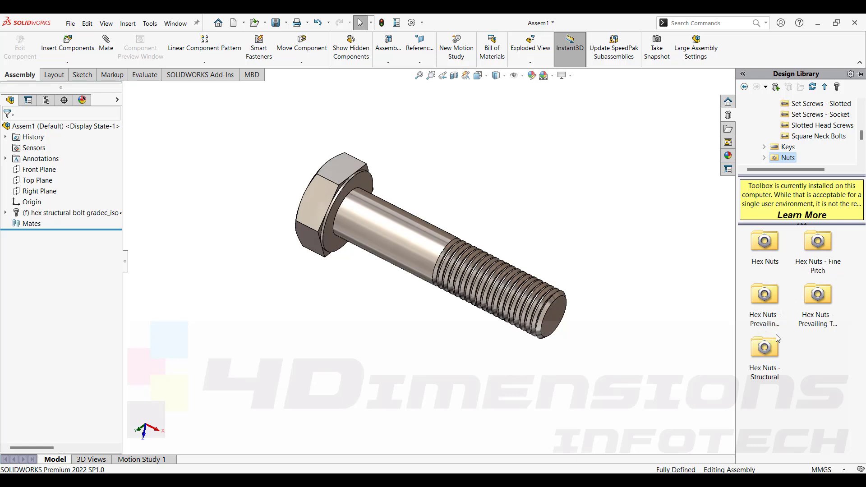
pyautogui.doubleClick(765, 360)
pyautogui.moveTo(767, 244); pyautogui.dragTo(598, 221)
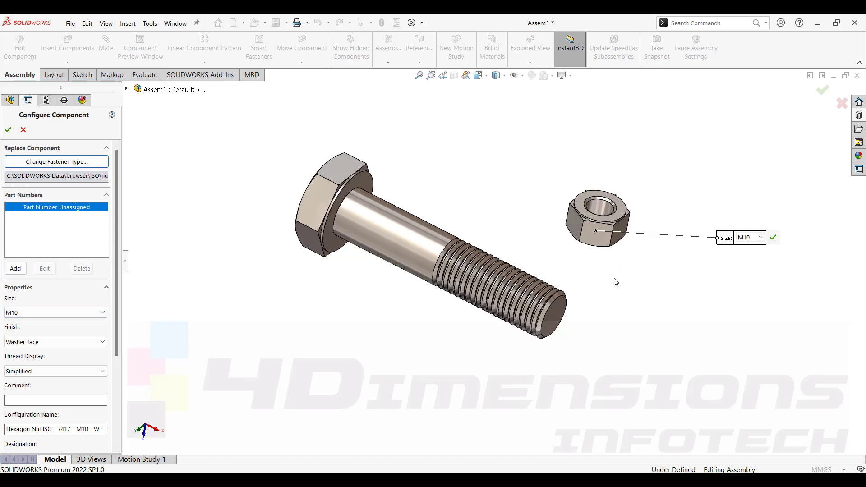
# Set the hex nut's size to M16.
pyautogui.moveTo(643, 268); pyautogui.dragTo(625, 271)
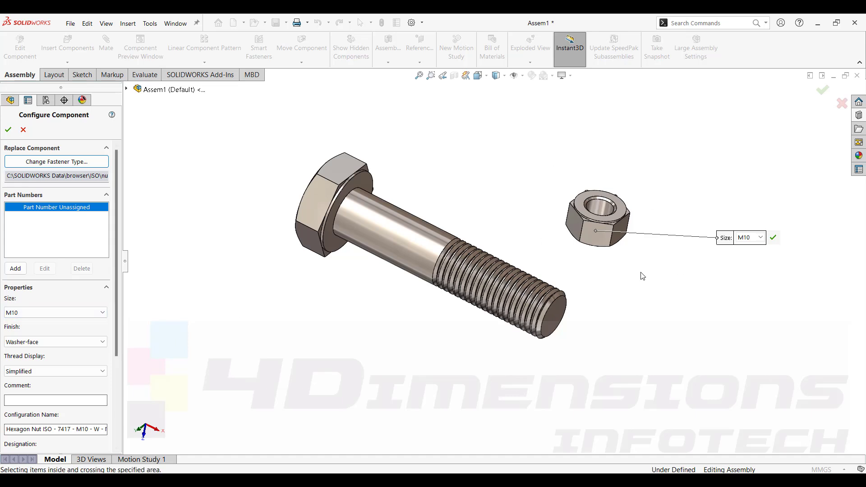
pyautogui.click(749, 237)
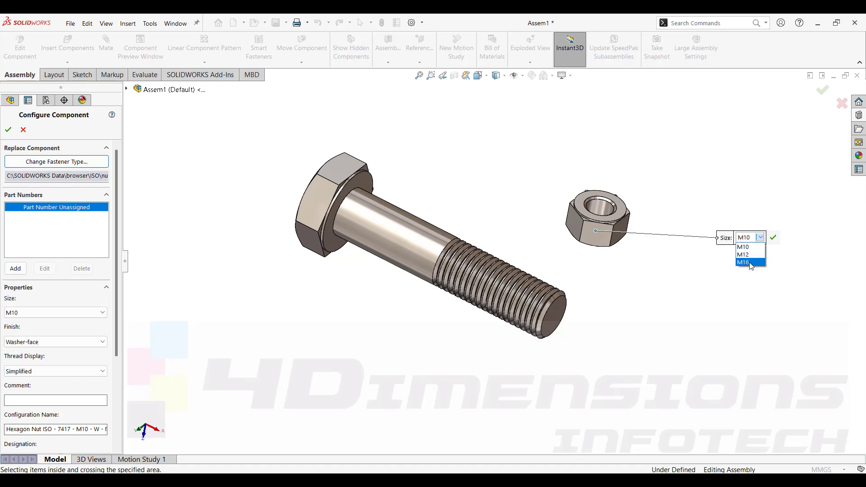
pyautogui.click(751, 266)
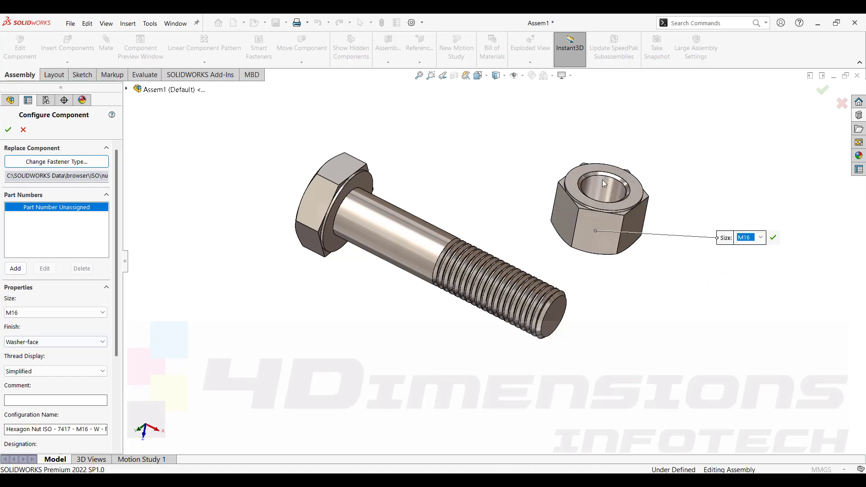
# Set the nut's finish to Double Chamfer.
pyautogui.click(63, 341)
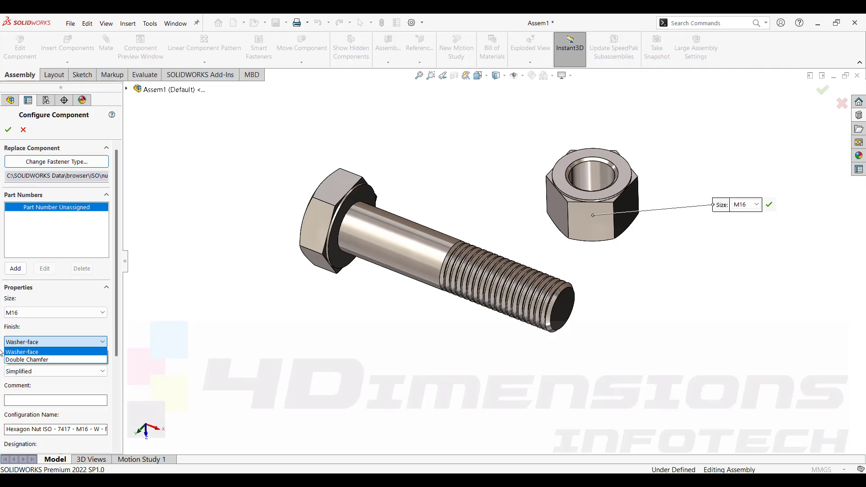
pyautogui.click(40, 361)
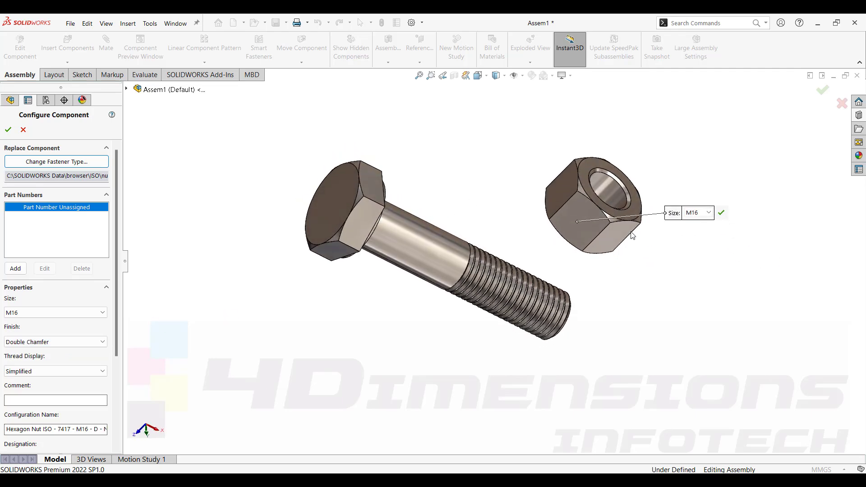
pyautogui.moveTo(649, 272); pyautogui.dragTo(548, 139, button='middle')
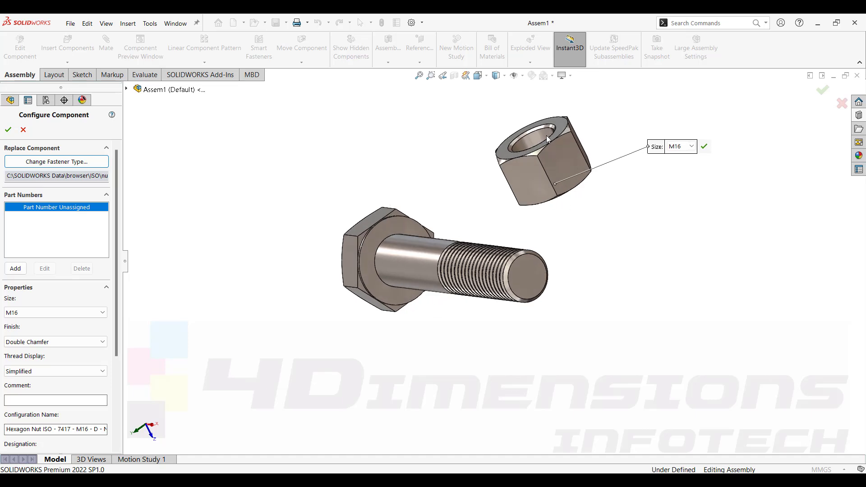
# Switch the nut's finish to Washer-face.
pyautogui.click(49, 371)
pyautogui.click(101, 345)
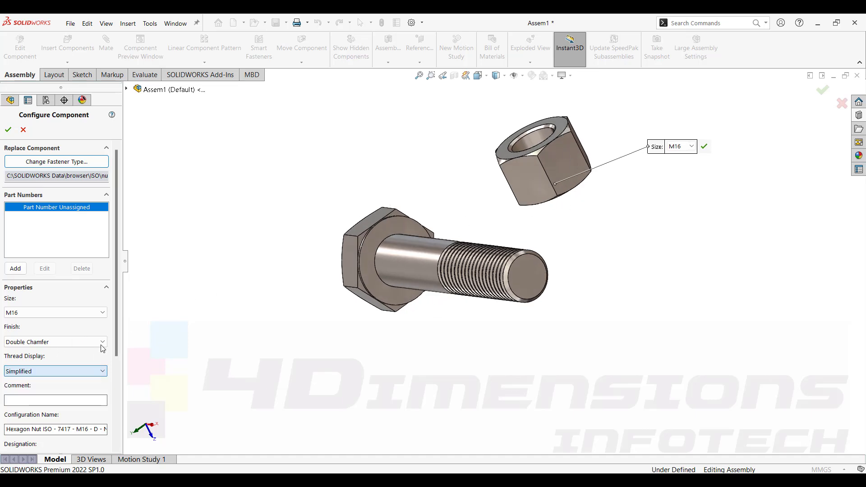
pyautogui.click(46, 345)
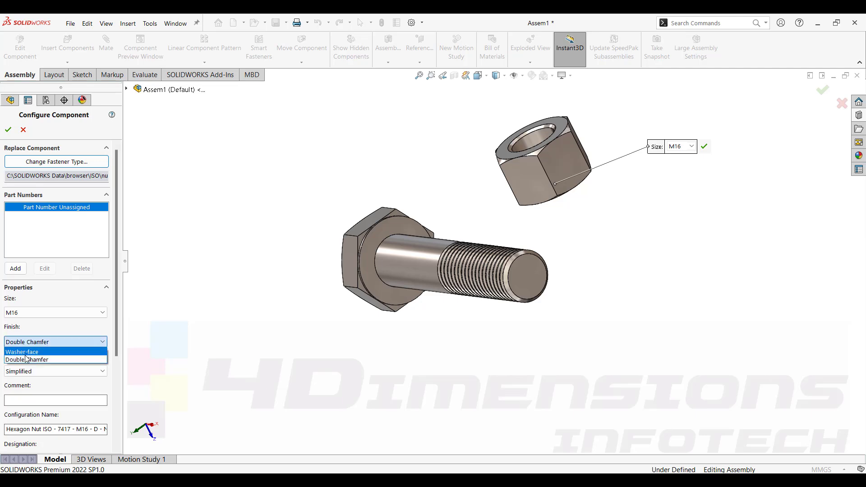
pyautogui.click(26, 352)
pyautogui.moveTo(521, 176); pyautogui.dragTo(428, 117, button='middle')
pyautogui.moveTo(528, 181)
pyautogui.mouseDown(button='middle')
pyautogui.moveTo(451, 185)
pyautogui.moveTo(404, 156)
pyautogui.moveTo(631, 249)
pyautogui.moveTo(609, 189)
pyautogui.moveTo(491, 155)
pyautogui.moveTo(531, 189)
pyautogui.mouseUp(button='middle')
# Set the nut's finish back to Double Chamfer, confirm the configuration, and exit component insertion without extra copies.
pyautogui.click(47, 342)
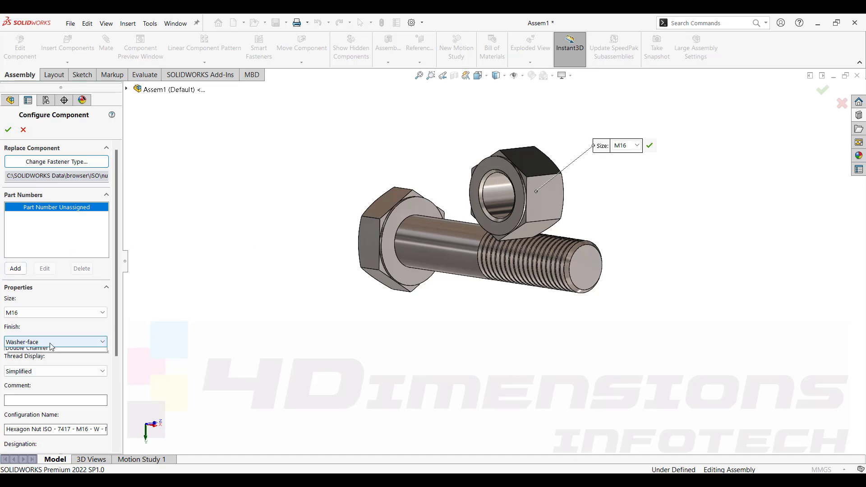
pyautogui.click(41, 360)
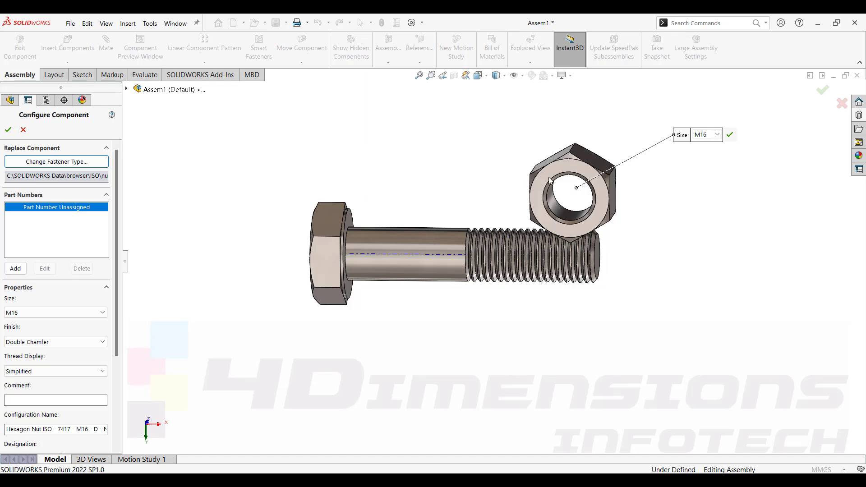
pyautogui.click(8, 131)
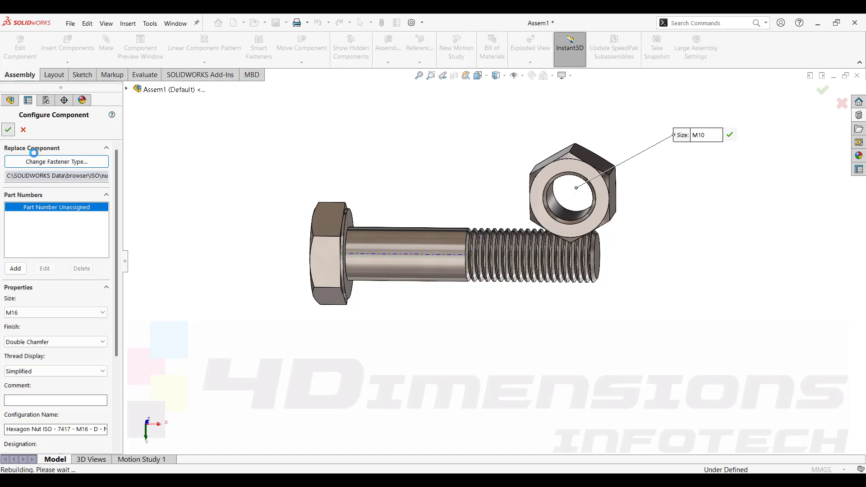
pyautogui.click(838, 96)
pyautogui.scroll(-6, 444, 260)
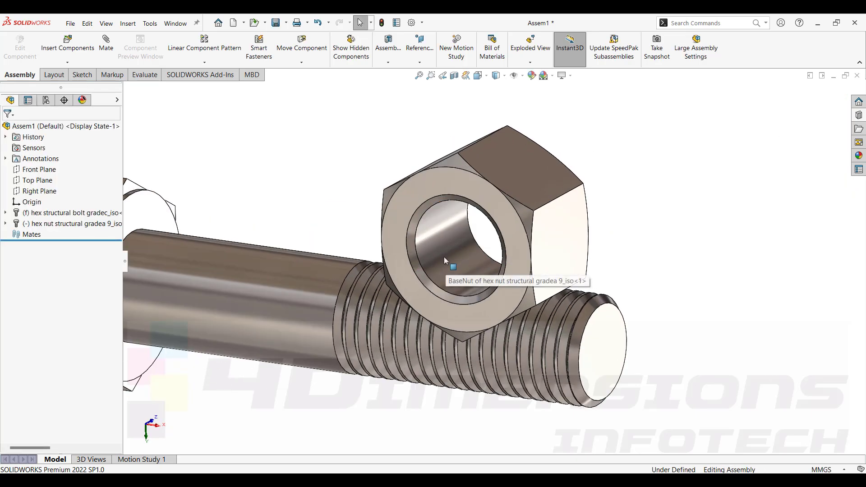
# Reopen the nut's Toolbox configuration, set its thread display to Schematic, and confirm.
pyautogui.rightClick(457, 231)
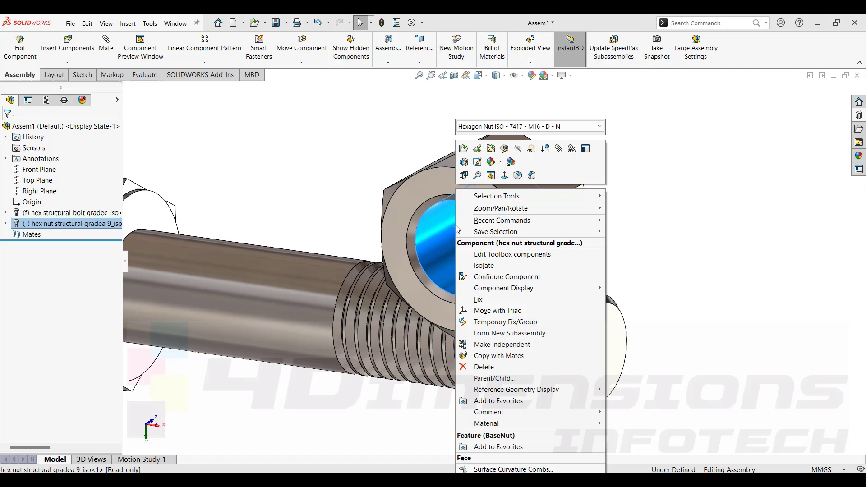
pyautogui.click(496, 255)
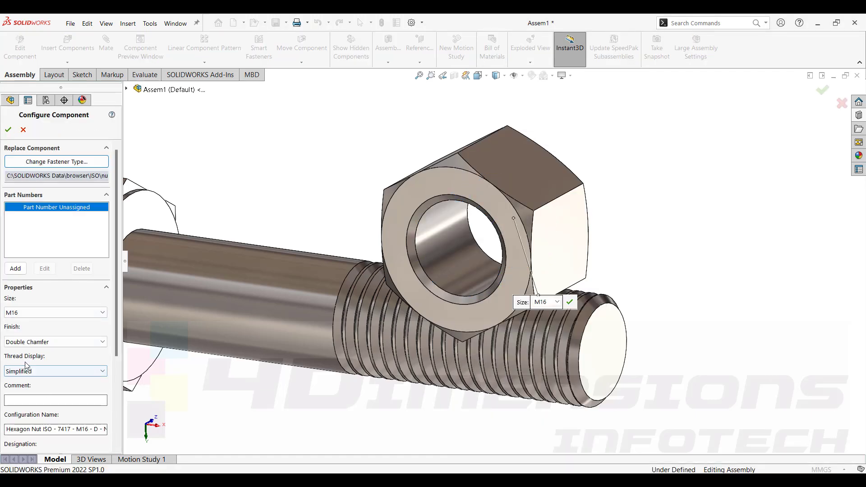
pyautogui.click(44, 372)
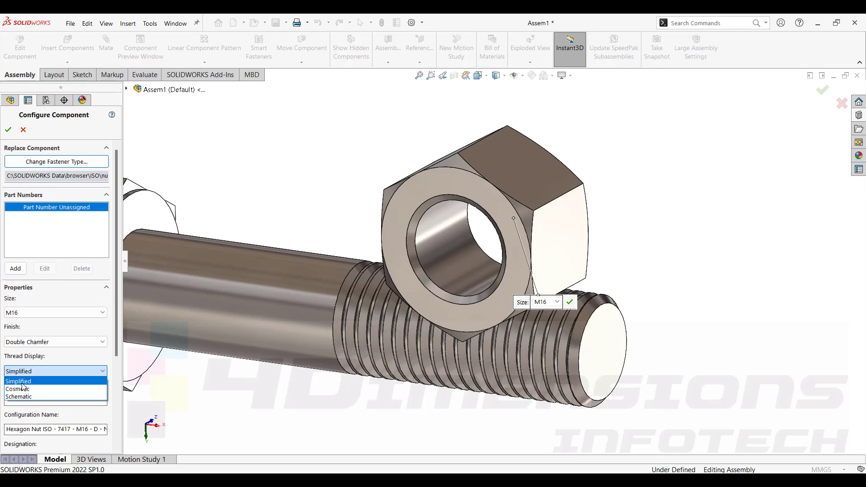
pyautogui.click(20, 397)
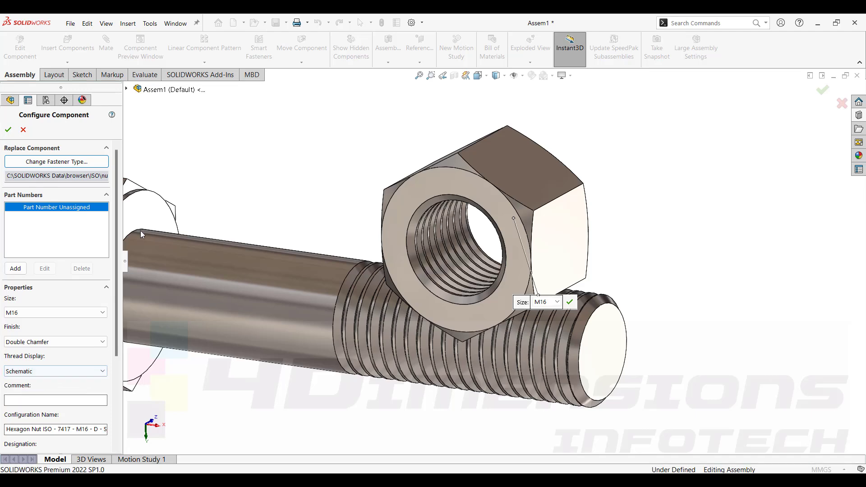
pyautogui.click(8, 130)
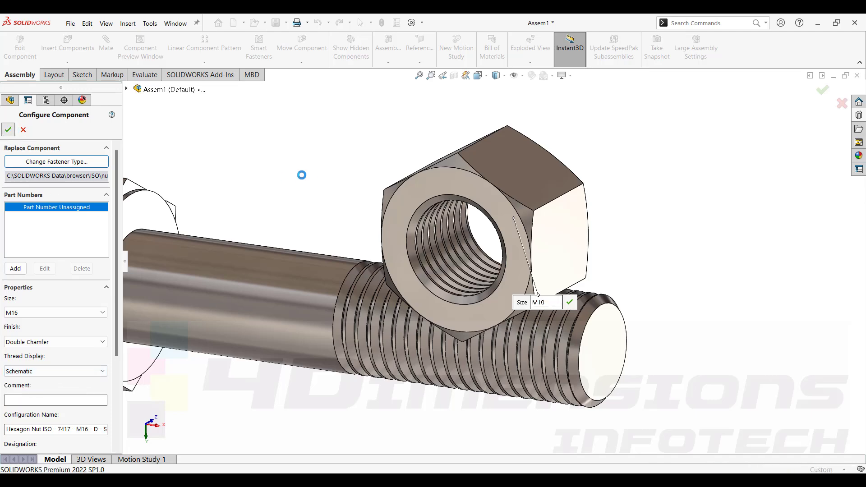
pyautogui.moveTo(420, 202); pyautogui.dragTo(447, 220, button='middle')
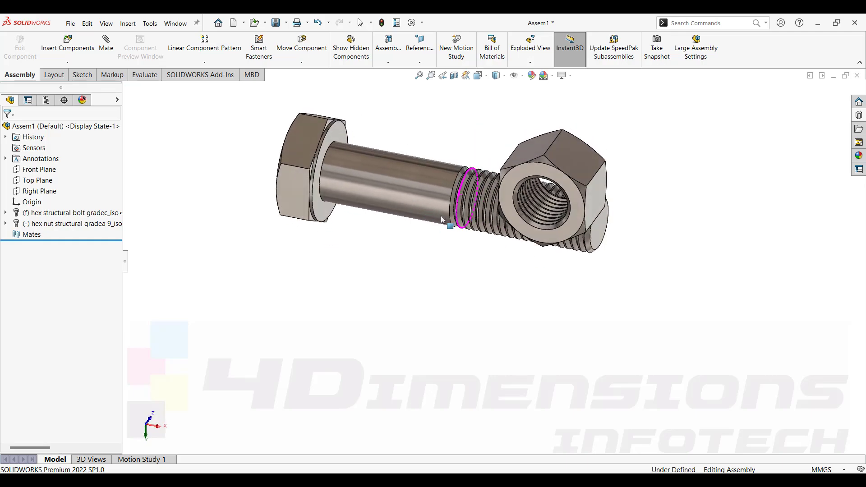
# Add a concentric mate between the bolt's shank face and the nut's threaded hole.
pyautogui.scroll(-3, 500, 252)
pyautogui.moveTo(505, 259); pyautogui.dragTo(455, 180, button='middle')
pyautogui.scroll(3, 536, 225)
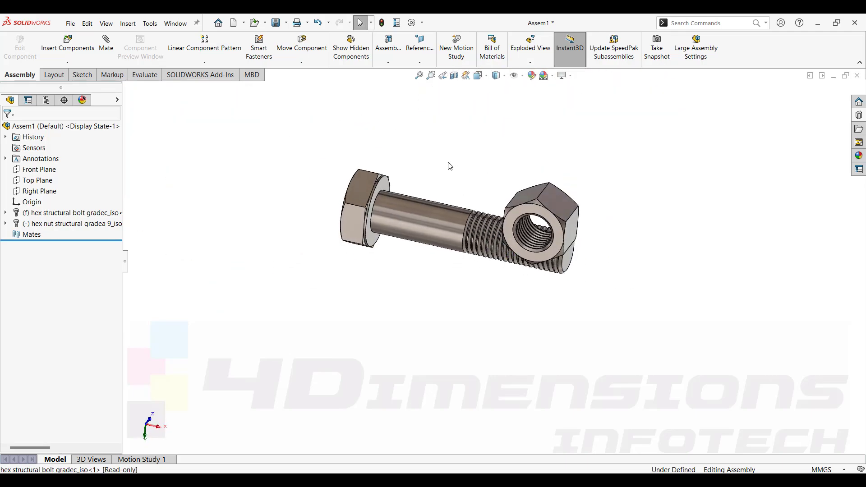
pyautogui.click(107, 45)
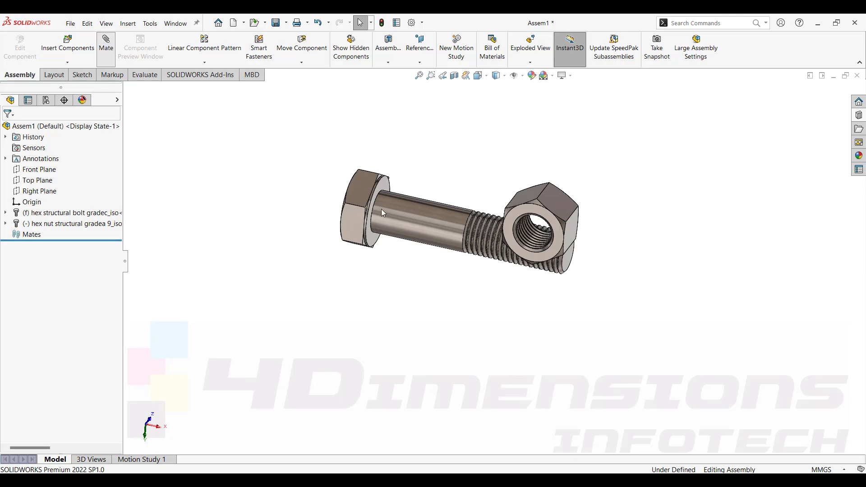
pyautogui.click(428, 213)
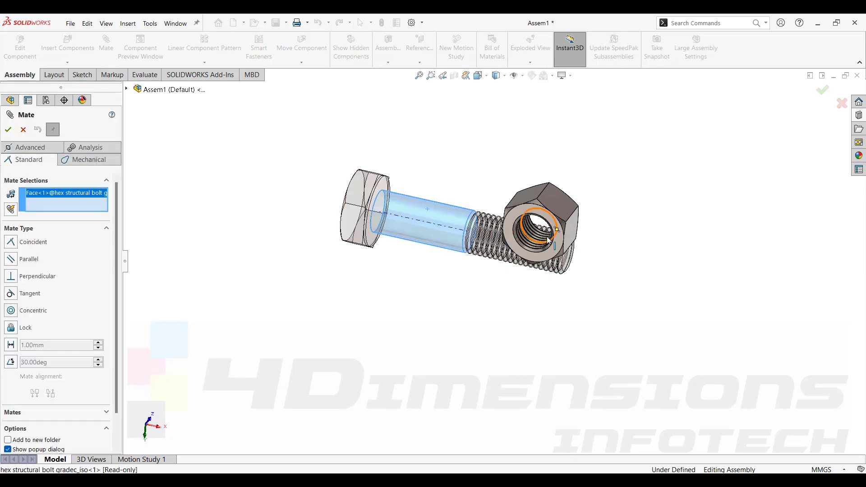
pyautogui.scroll(-5, 536, 228)
pyautogui.scroll(5, 513, 250)
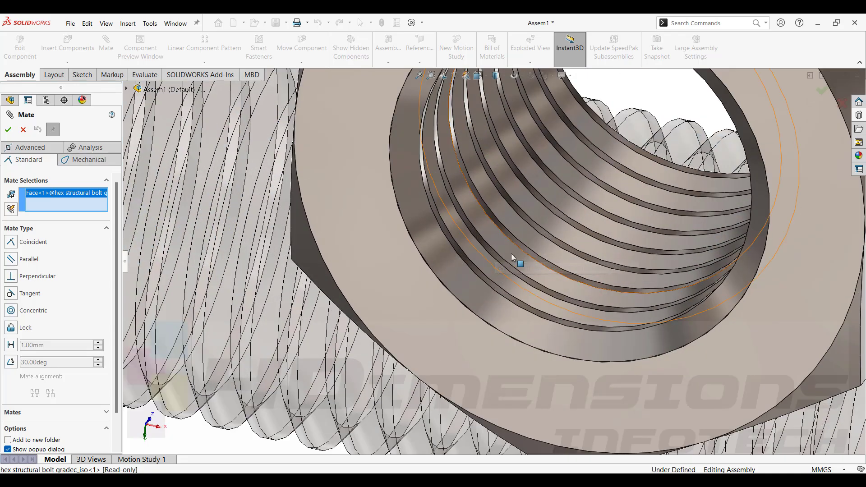
pyautogui.click(511, 254)
pyautogui.scroll(5, 424, 296)
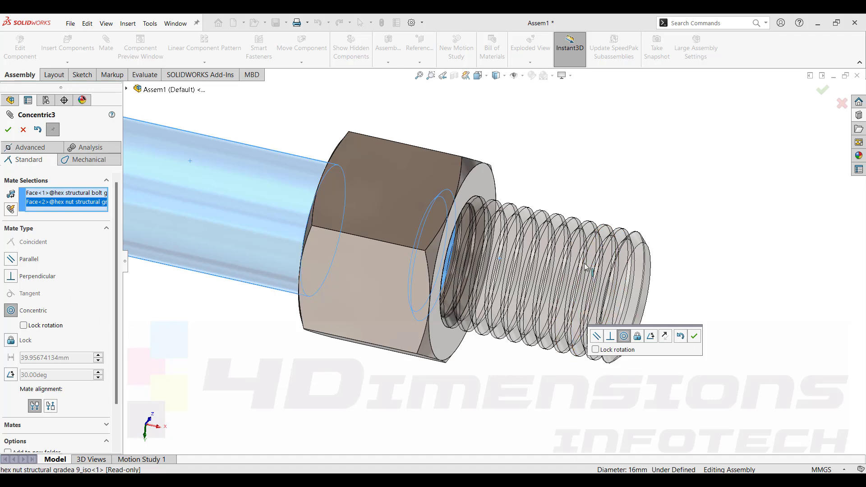
pyautogui.press('Return')
pyautogui.click(8, 129)
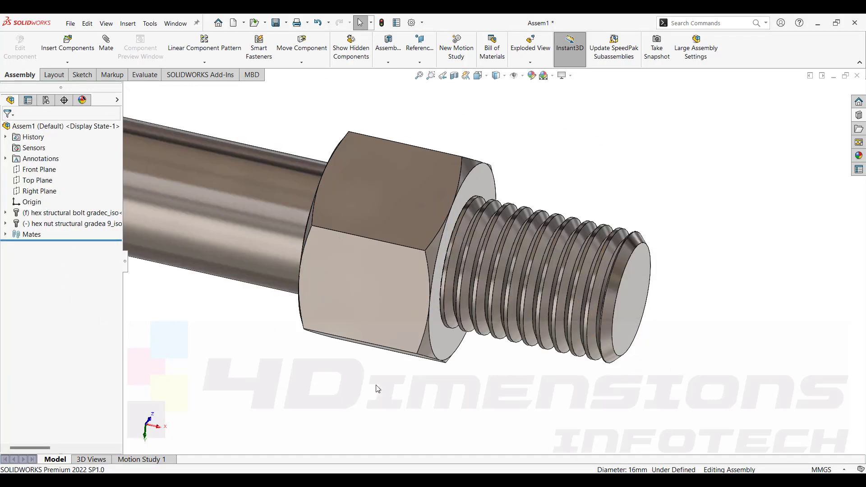
# Drag the nut along the bolt toward its threaded end.
pyautogui.press('f')
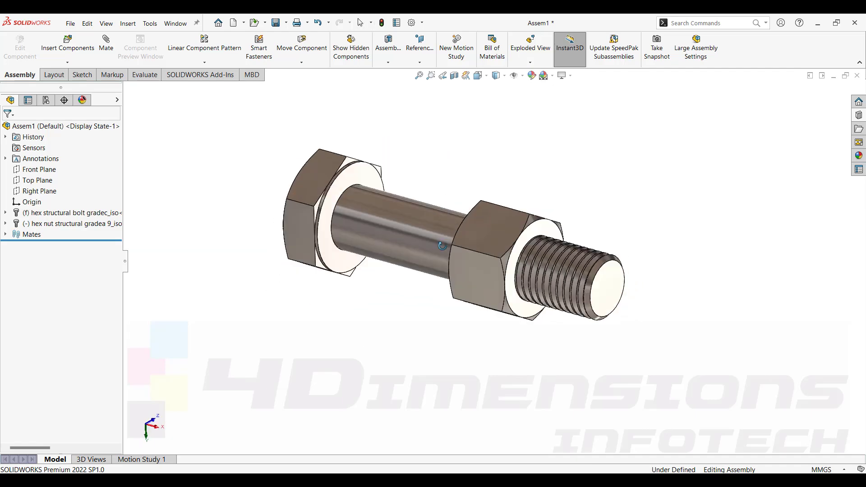
pyautogui.moveTo(517, 271); pyautogui.dragTo(606, 233)
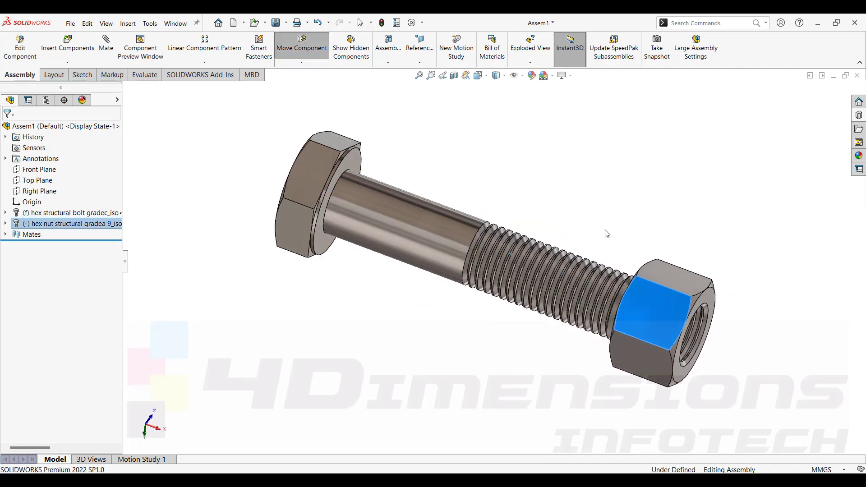
# Display the bolt's dimensions to check its thread and shank lengths.
pyautogui.click(429, 230)
pyautogui.doubleClick(428, 228)
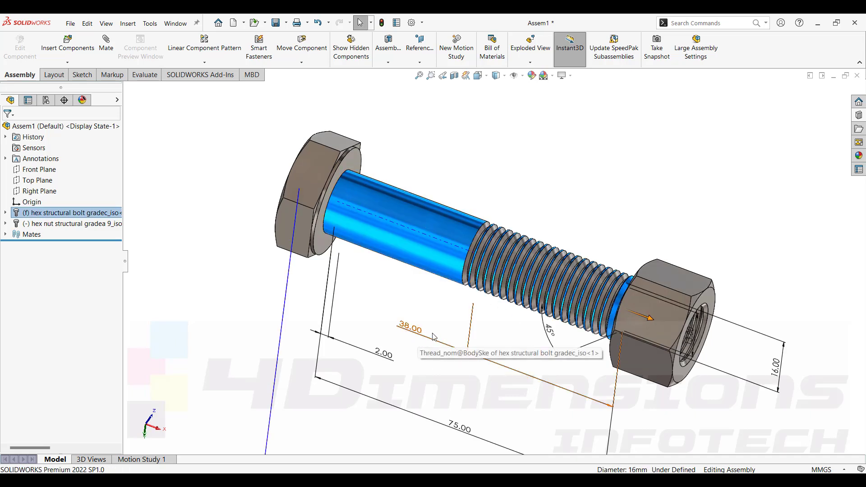
pyautogui.click(570, 219)
# Drag the nut back and forth along the bolt to test the concentric mate.
pyautogui.moveTo(628, 319); pyautogui.dragTo(624, 341)
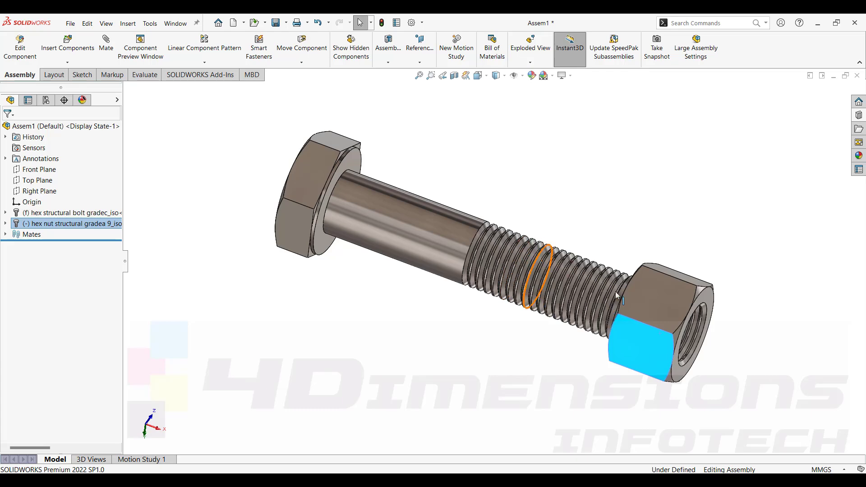
pyautogui.click(586, 213)
pyautogui.moveTo(594, 217); pyautogui.dragTo(610, 361, button='middle')
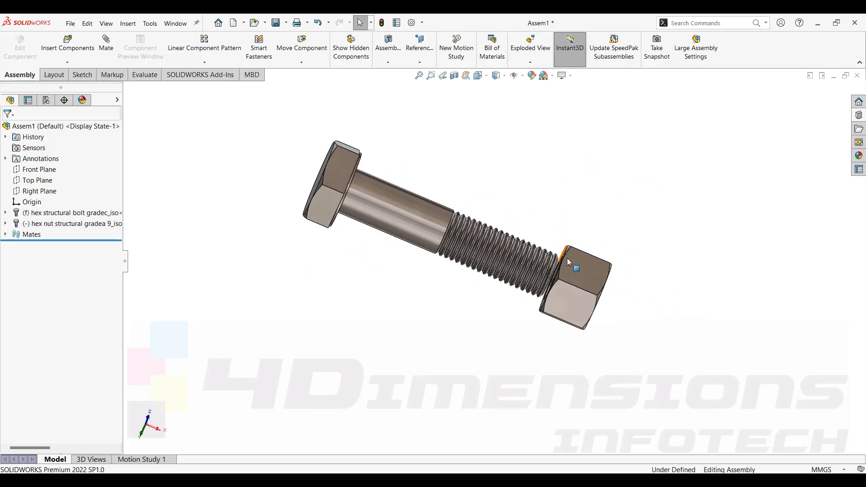
pyautogui.moveTo(567, 262); pyautogui.dragTo(565, 289, button='middle')
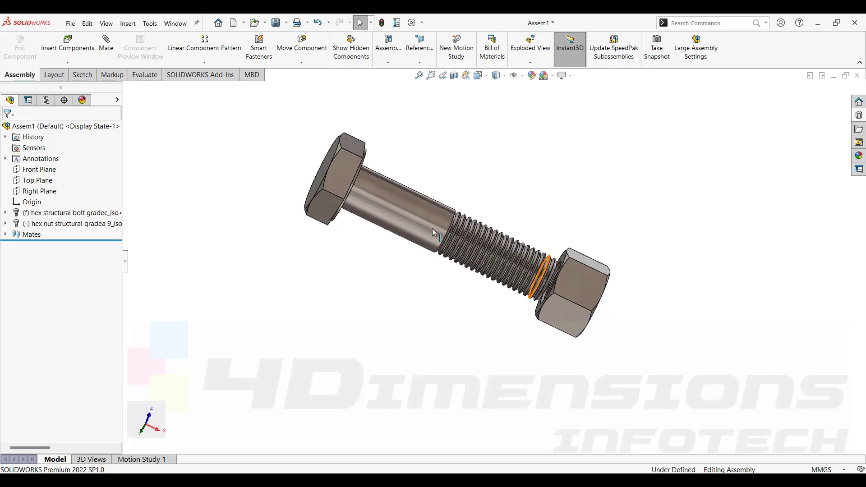
pyautogui.moveTo(517, 264); pyautogui.dragTo(489, 244, button='middle')
pyautogui.moveTo(539, 280); pyautogui.dragTo(533, 251, button='middle')
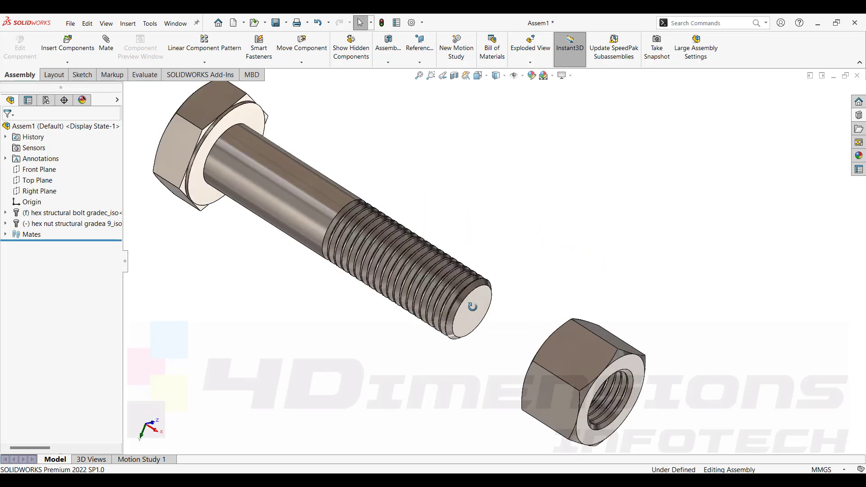
# Start an advanced distance limit mate with a 38 mm maximum and a 0 mm minimum.
pyautogui.moveTo(475, 356); pyautogui.dragTo(353, 182, button='middle')
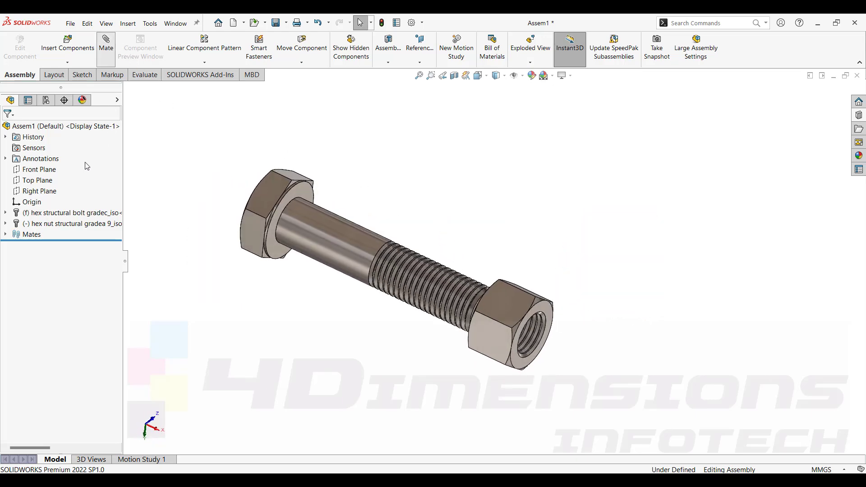
pyautogui.click(28, 148)
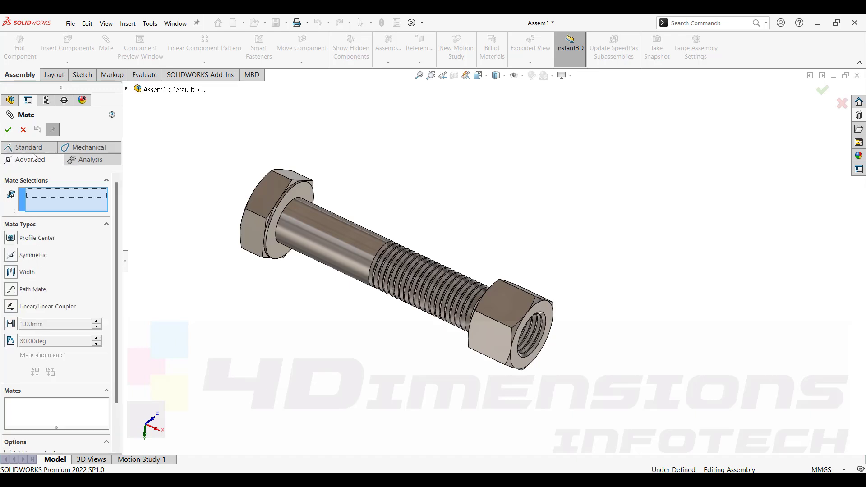
pyautogui.click(9, 326)
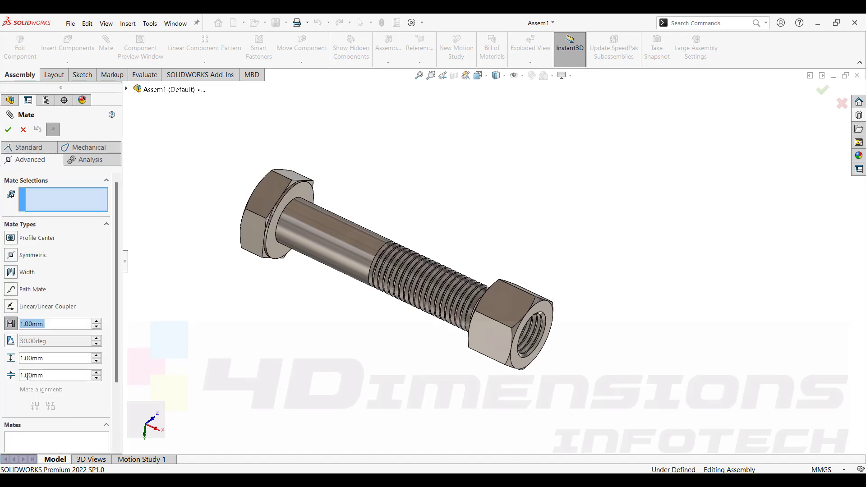
pyautogui.moveTo(57, 363); pyautogui.dragTo(21, 362)
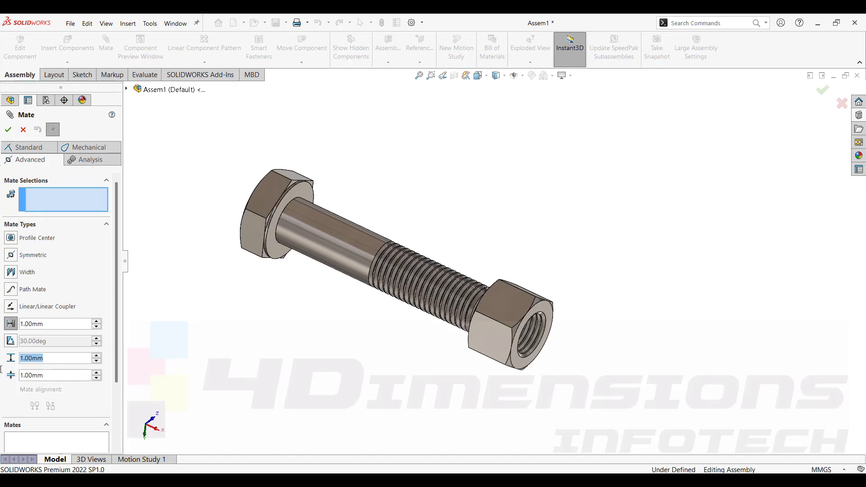
pyautogui.write('38')
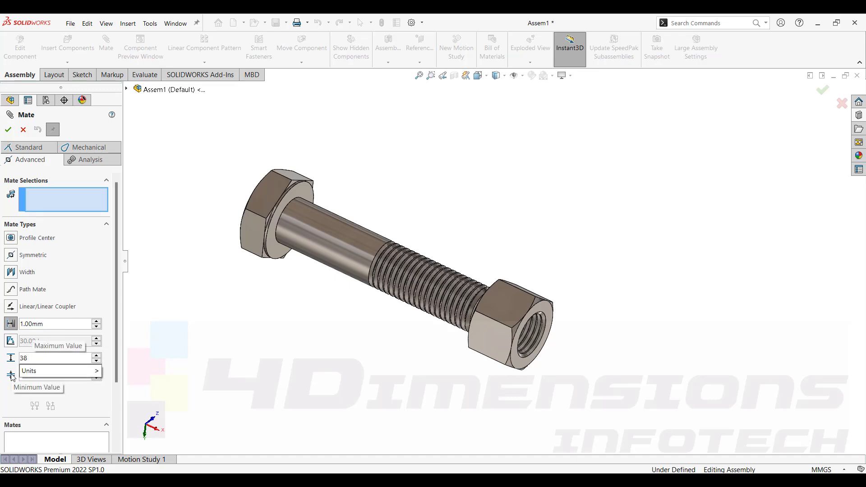
pyautogui.press('Return')
pyautogui.press('Tab')
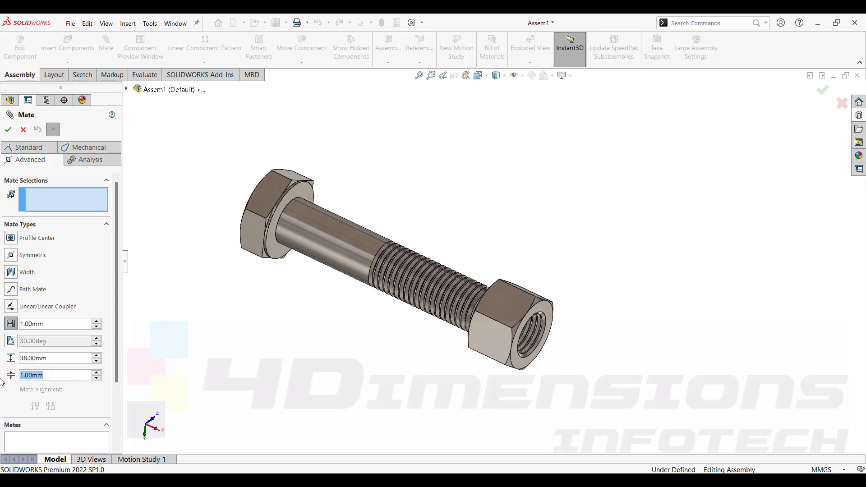
pyautogui.write('0')
pyautogui.press('Return')
# Select the nut's face and the bolt's end face, and apply the limit distance mate.
pyautogui.moveTo(456, 299); pyautogui.dragTo(514, 288, button='middle')
pyautogui.scroll(-4, 514, 288)
pyautogui.click(487, 248)
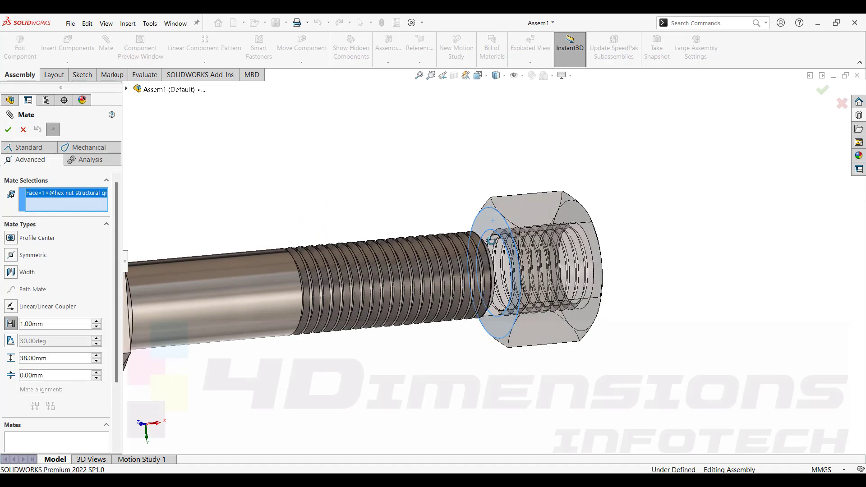
pyautogui.moveTo(487, 248); pyautogui.dragTo(367, 291, button='middle')
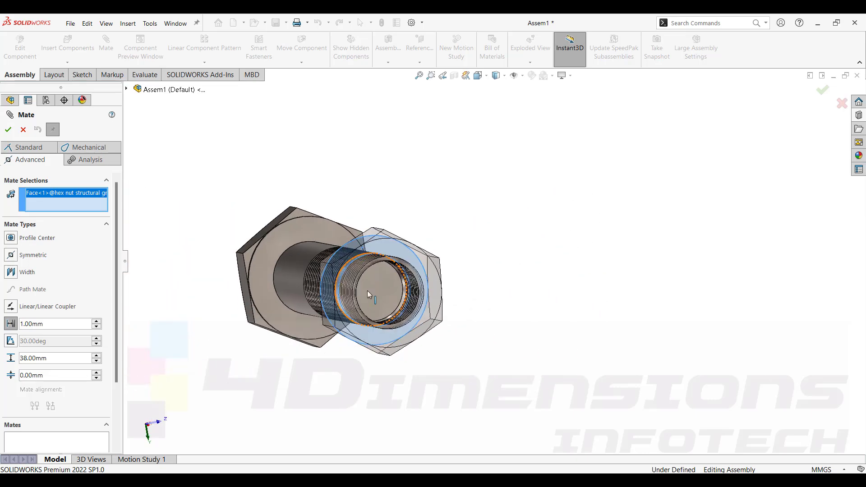
pyautogui.click(388, 293)
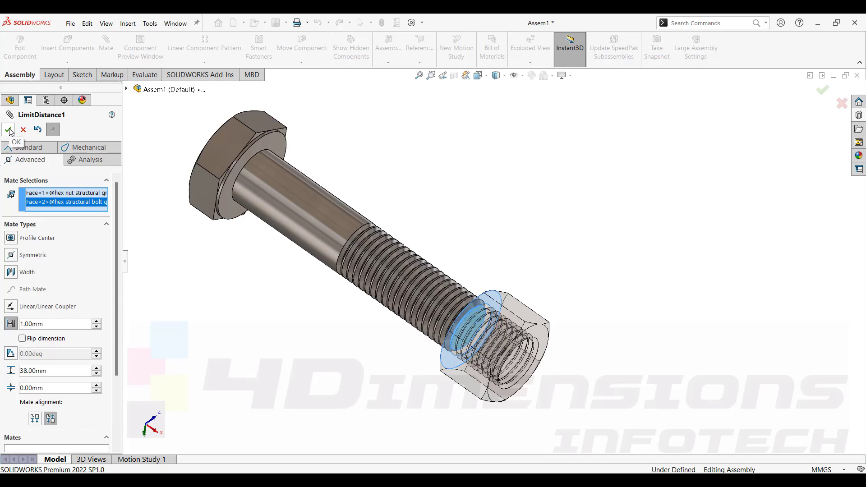
pyautogui.click(9, 130)
# Drag the nut along and off the bolt to test the limit distance mate.
pyautogui.click(487, 347)
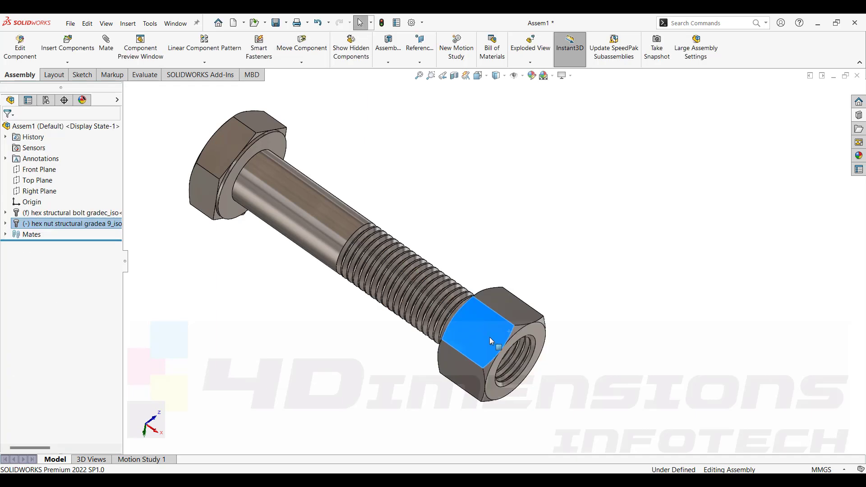
pyautogui.moveTo(508, 374); pyautogui.dragTo(401, 281)
pyautogui.press('Escape')
pyautogui.click(7, 235)
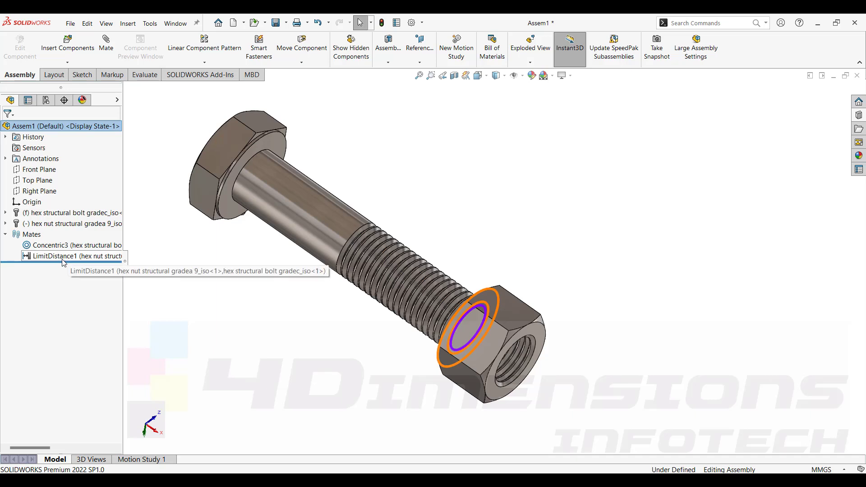
pyautogui.click(489, 344)
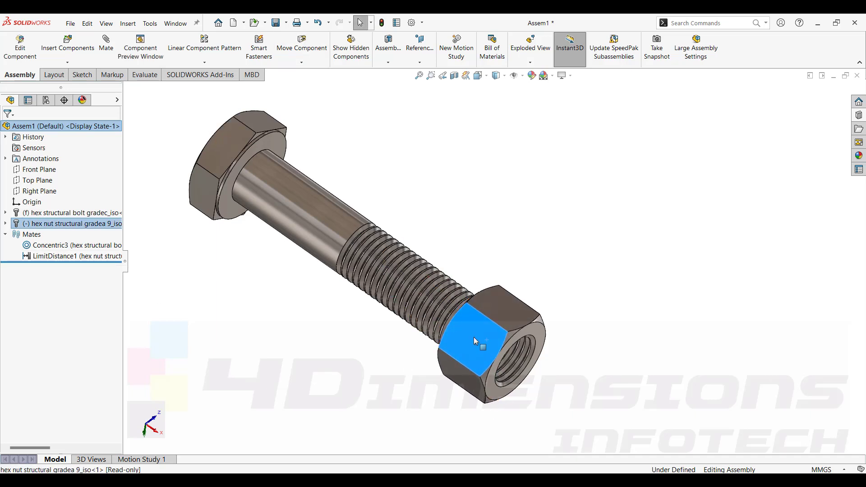
pyautogui.moveTo(489, 344); pyautogui.dragTo(596, 417)
pyautogui.click(583, 266)
pyautogui.moveTo(583, 266); pyautogui.dragTo(569, 267, button='middle')
pyautogui.moveTo(575, 372); pyautogui.dragTo(546, 350)
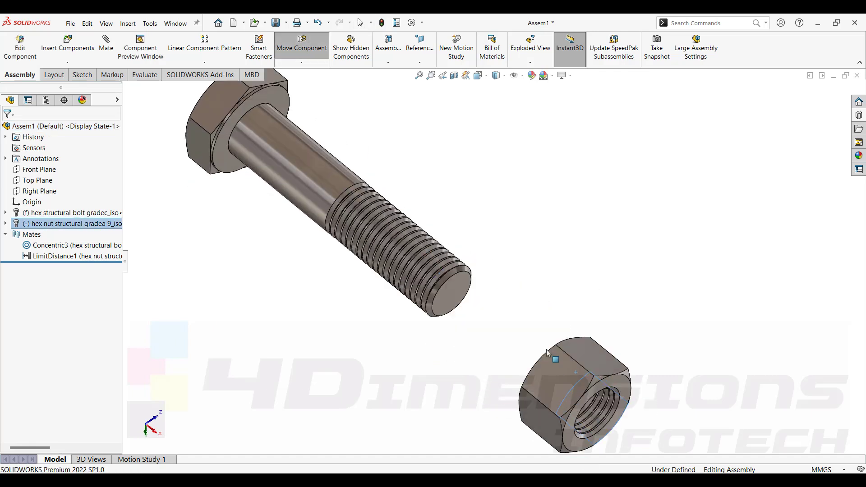
# Edit LimitDistance1 to flip its dimension and confirm the change.
pyautogui.click(57, 257)
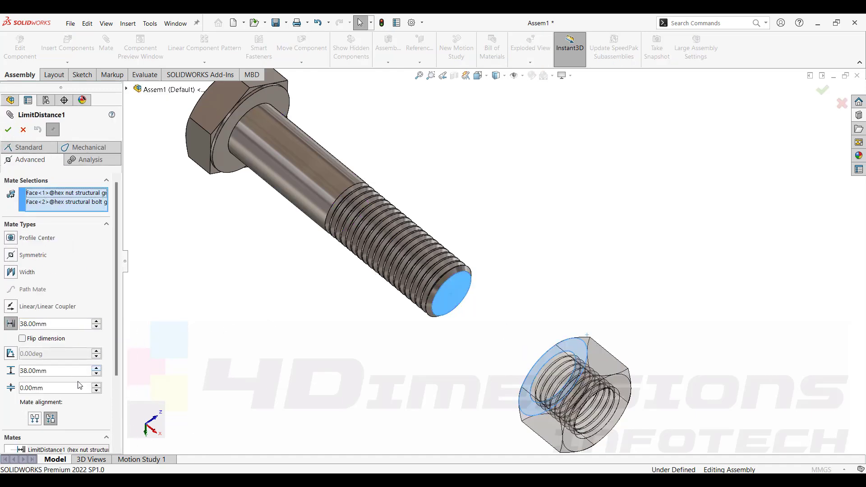
pyautogui.click(25, 339)
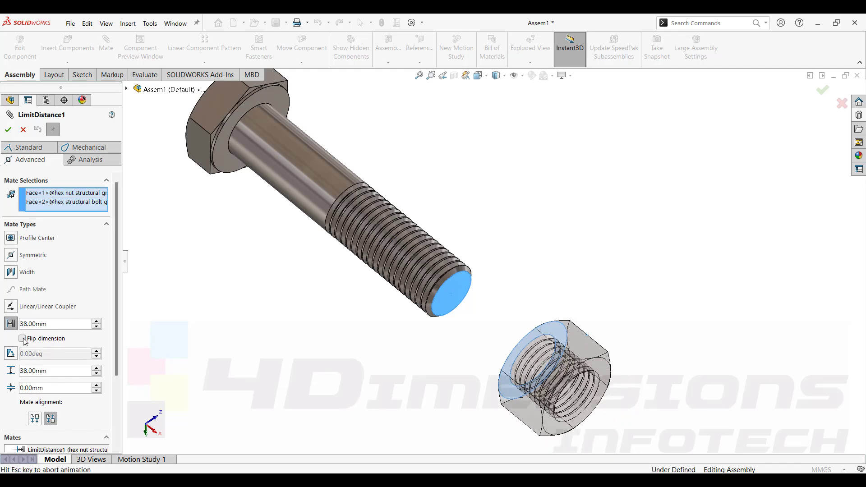
pyautogui.click(9, 131)
pyautogui.click(9, 131)
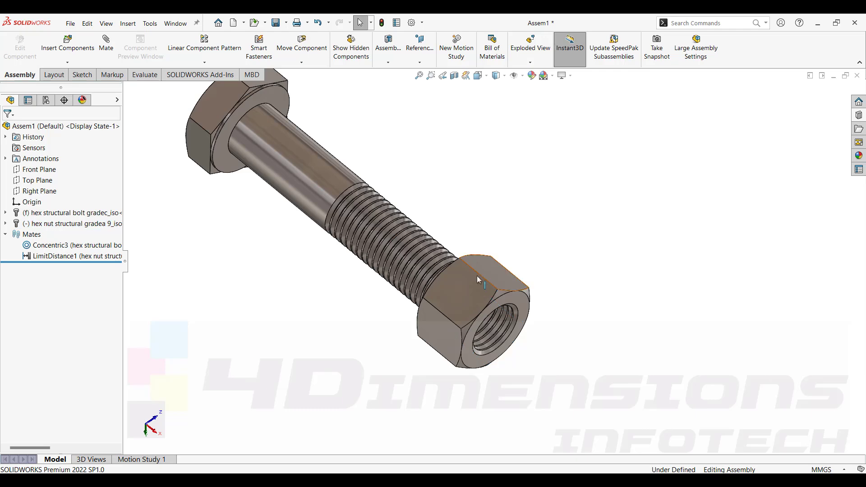
# Drag the nut along the bolt and inspect the assembly from several angles to test the flipped limit.
pyautogui.moveTo(479, 279); pyautogui.dragTo(291, 202)
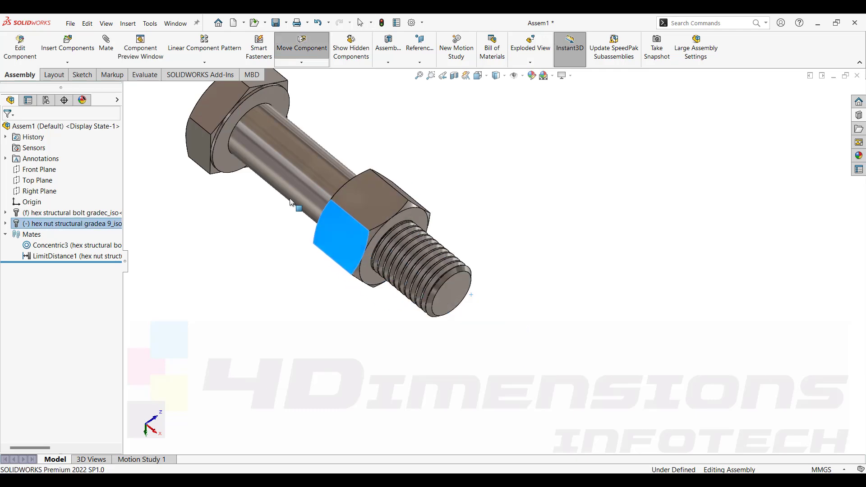
pyautogui.press('Escape')
pyautogui.moveTo(291, 202); pyautogui.dragTo(489, 197, button='middle')
pyautogui.scroll(-5, 453, 181)
pyautogui.click(487, 326)
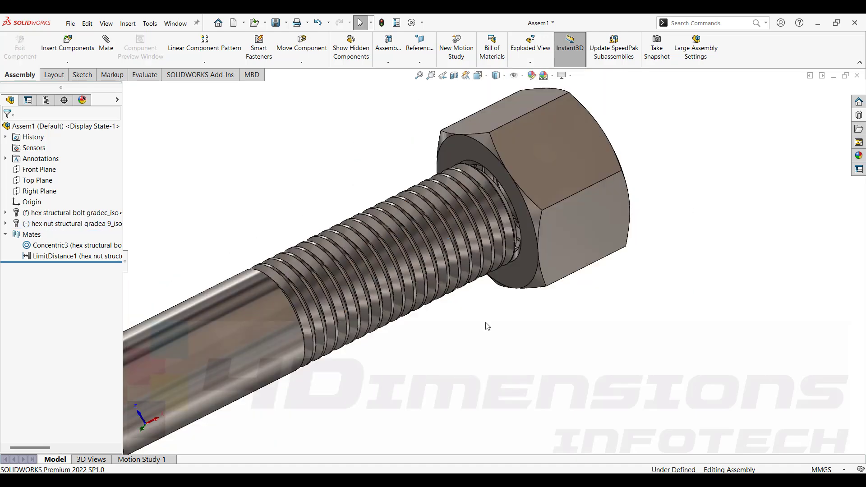
pyautogui.click(605, 172)
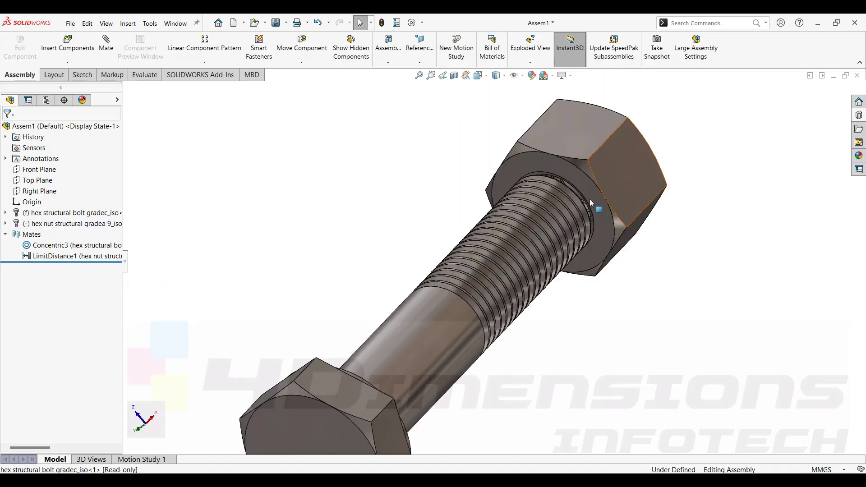
pyautogui.moveTo(560, 168); pyautogui.dragTo(500, 366, button='middle')
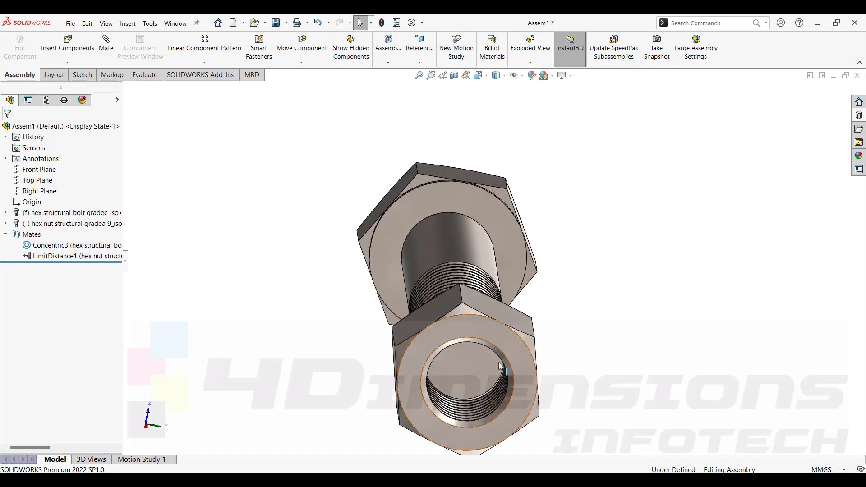
pyautogui.moveTo(570, 351); pyautogui.dragTo(667, 362, button='middle')
pyautogui.scroll(1, 694, 343)
pyautogui.moveTo(665, 327); pyautogui.dragTo(437, 308)
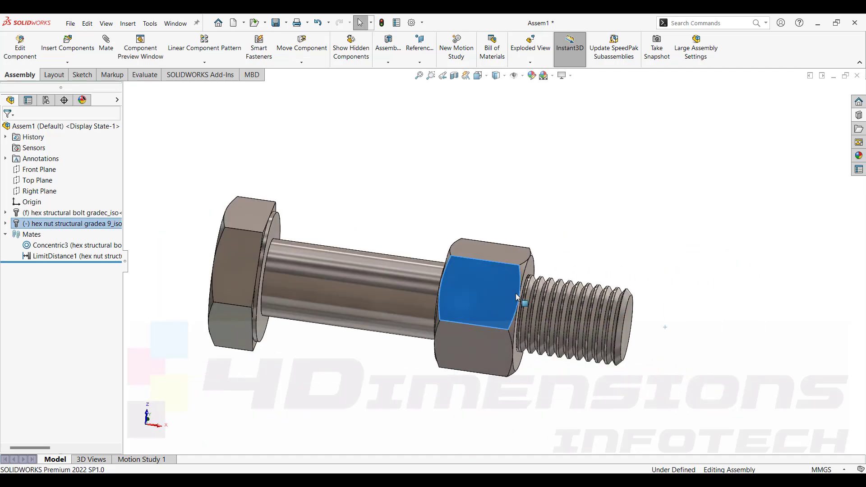
pyautogui.click(594, 232)
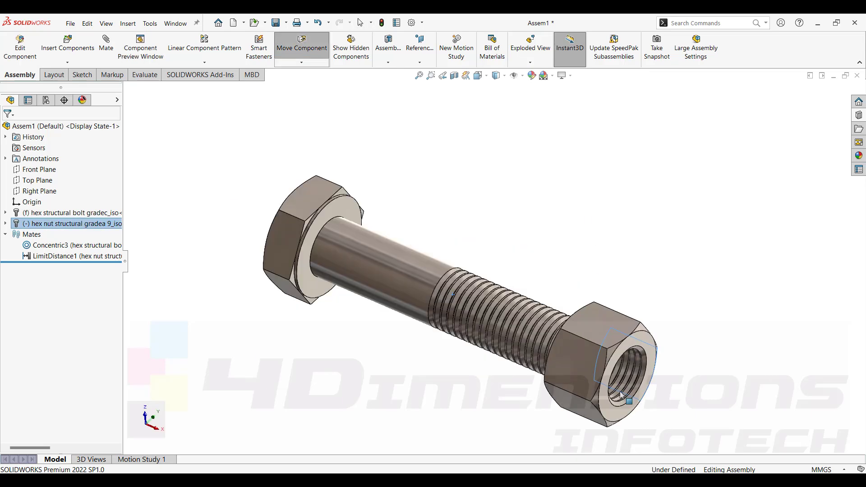
pyautogui.moveTo(600, 357); pyautogui.dragTo(649, 289)
pyautogui.click(657, 286)
pyautogui.scroll(1, 633, 276)
pyautogui.moveTo(633, 274); pyautogui.dragTo(629, 254, button='middle')
pyautogui.scroll(-1, 496, 262)
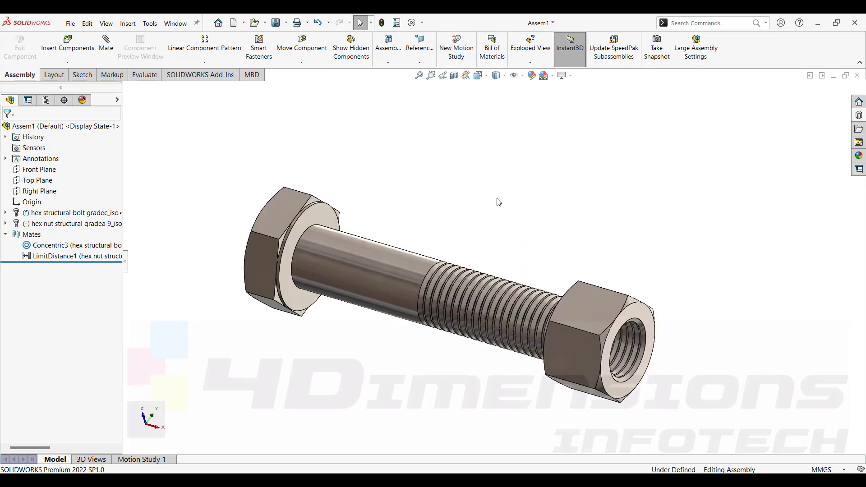
pyautogui.moveTo(466, 201); pyautogui.dragTo(470, 224, button='middle')
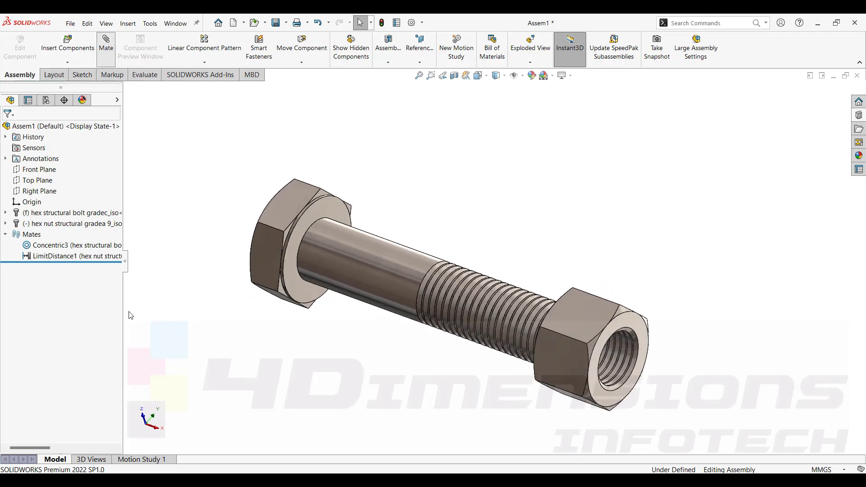
# Choose a Screw mechanical mate using Distance/revolution set to 3 mm.
pyautogui.click(87, 161)
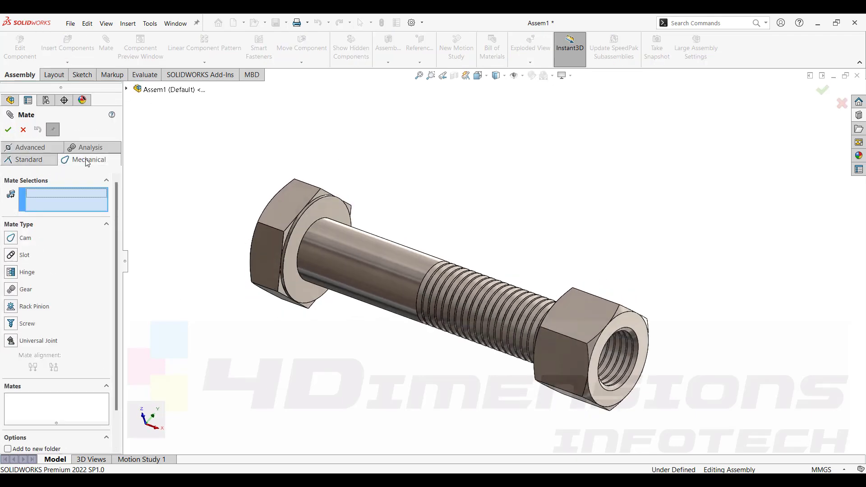
pyautogui.click(11, 324)
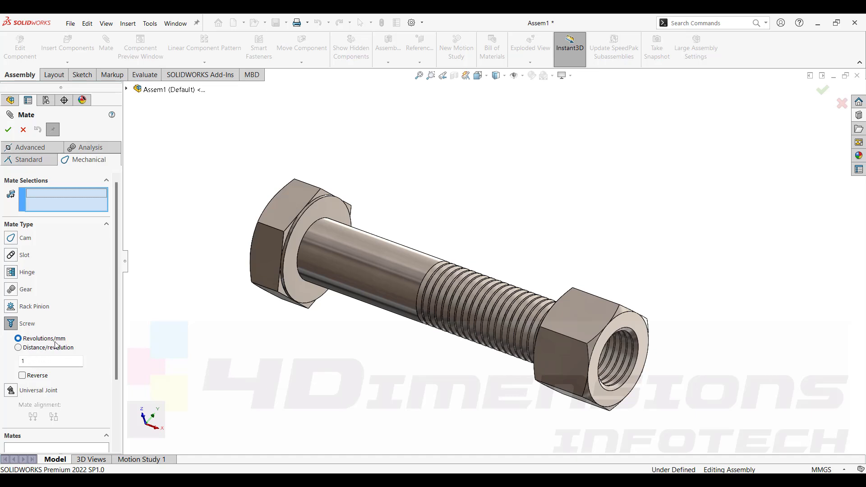
pyautogui.doubleClick(29, 361)
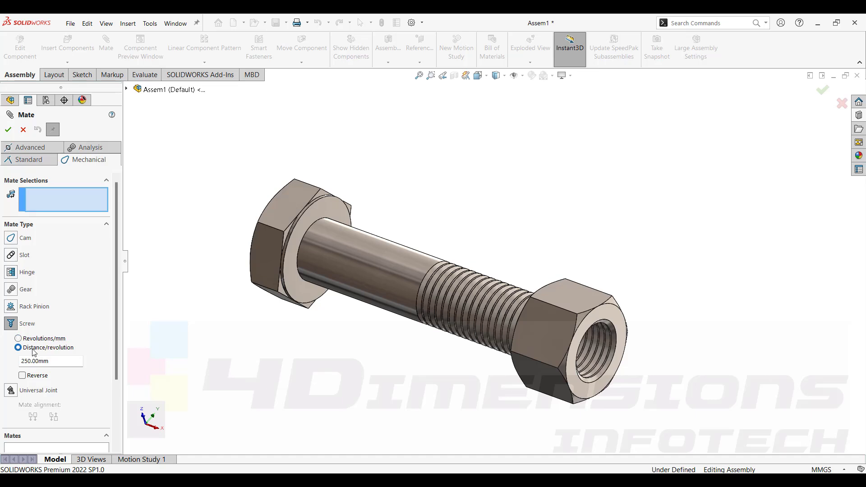
pyautogui.moveTo(9, 367); pyautogui.dragTo(2, 375)
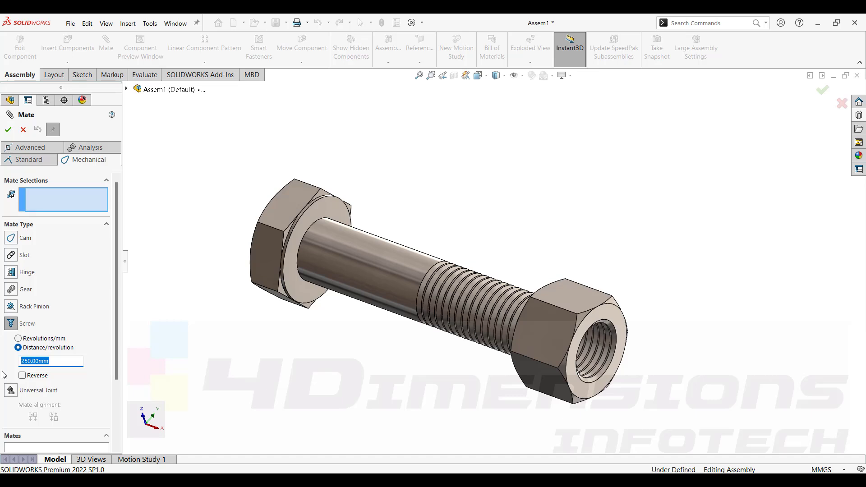
pyautogui.write('3')
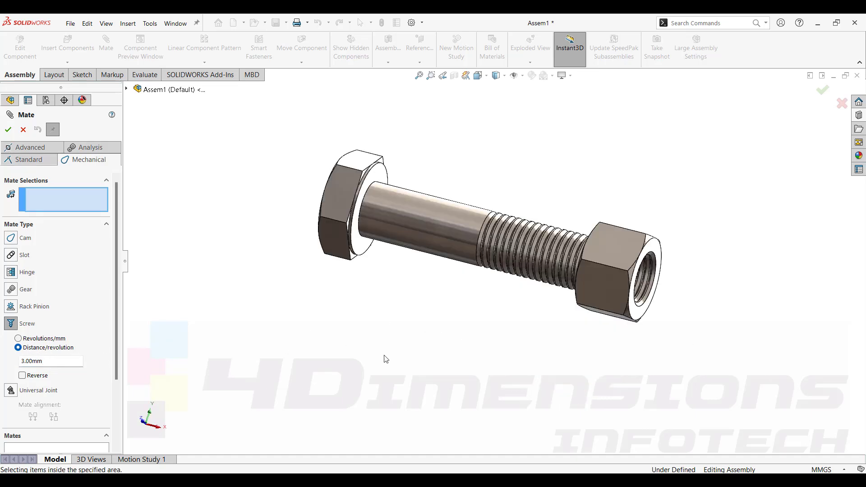
# Select the bolt's shank face and the nut's end chamfer edge for the screw mate.
pyautogui.moveTo(386, 358); pyautogui.dragTo(419, 293, button='middle')
pyautogui.scroll(-5, 460, 245)
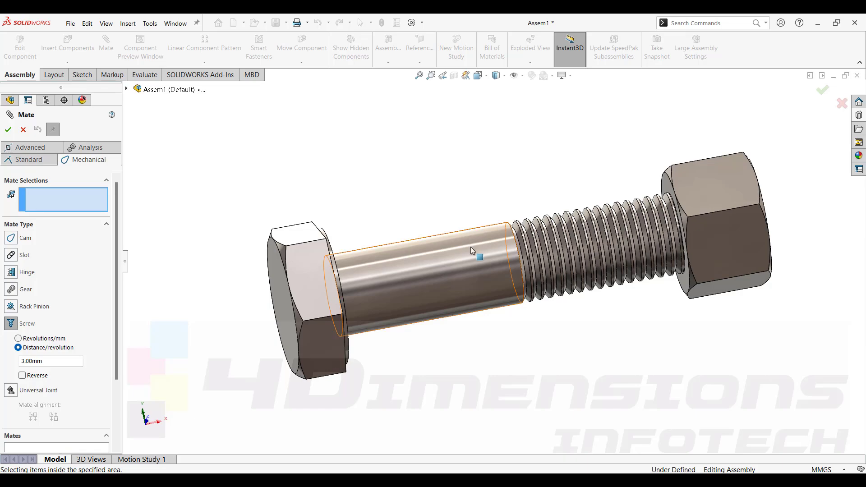
pyautogui.click(476, 242)
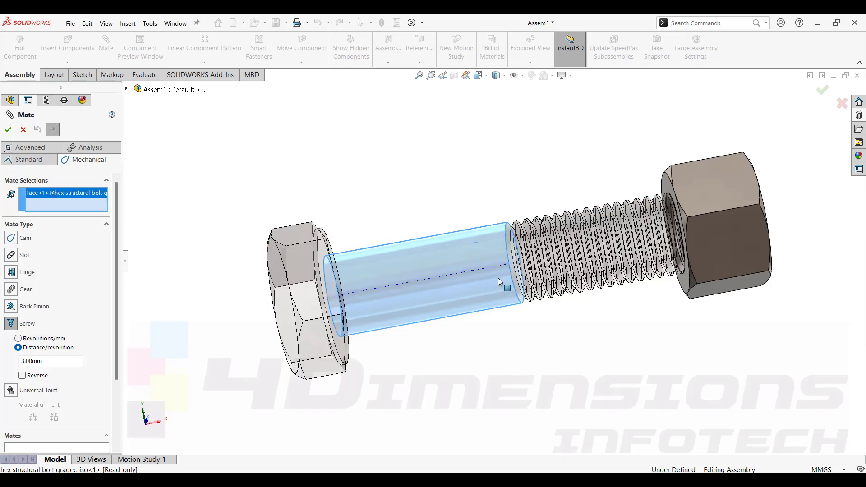
pyautogui.moveTo(498, 278); pyautogui.dragTo(592, 236, button='middle')
pyautogui.scroll(-6, 626, 205)
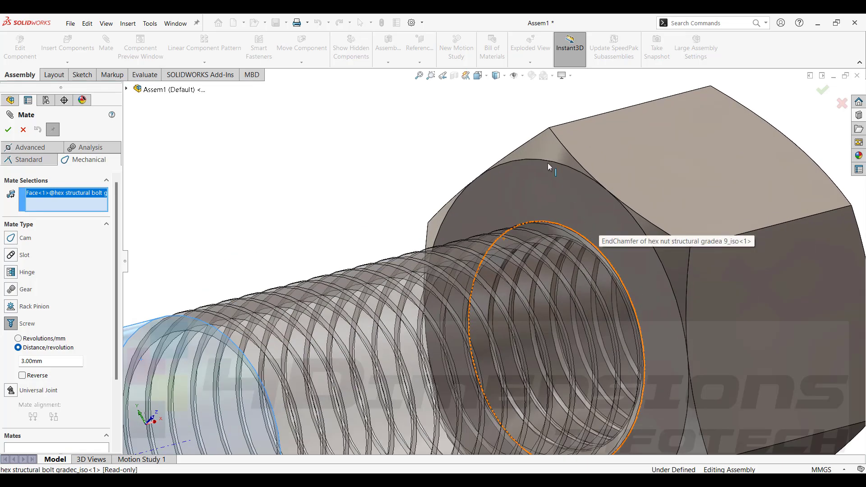
pyautogui.click(563, 227)
pyautogui.scroll(3, 580, 243)
pyautogui.hotkey('ctrl', '1')
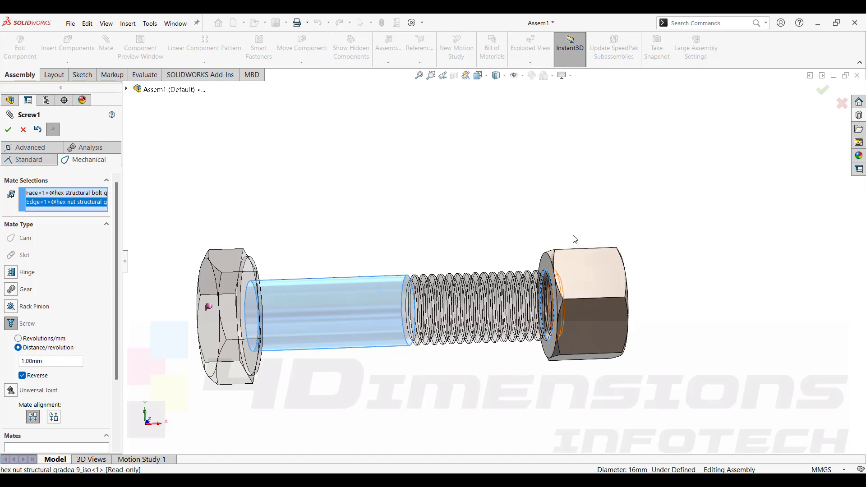
# Set the screw mate's distance per revolution to 3 mm and confirm the mate.
pyautogui.doubleClick(47, 360)
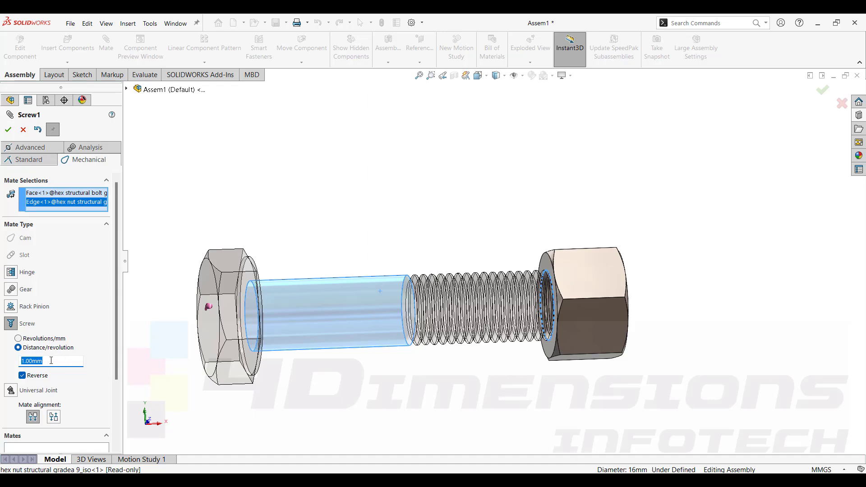
pyautogui.write('3')
pyautogui.click(8, 131)
pyautogui.click(11, 132)
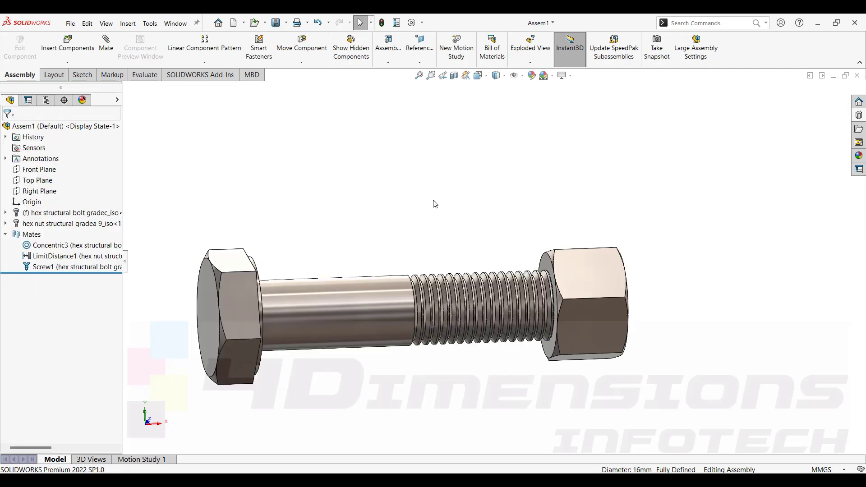
# Drag the nut along the bolt's thread to test the screw mate, viewing the assembly from several angles.
pyautogui.moveTo(435, 203); pyautogui.dragTo(397, 286, button='middle')
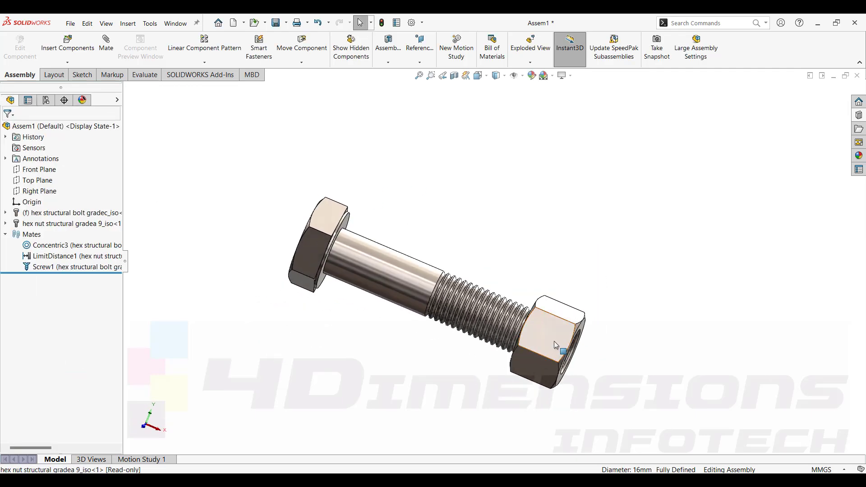
pyautogui.click(542, 373)
pyautogui.moveTo(451, 257); pyautogui.dragTo(517, 253, button='middle')
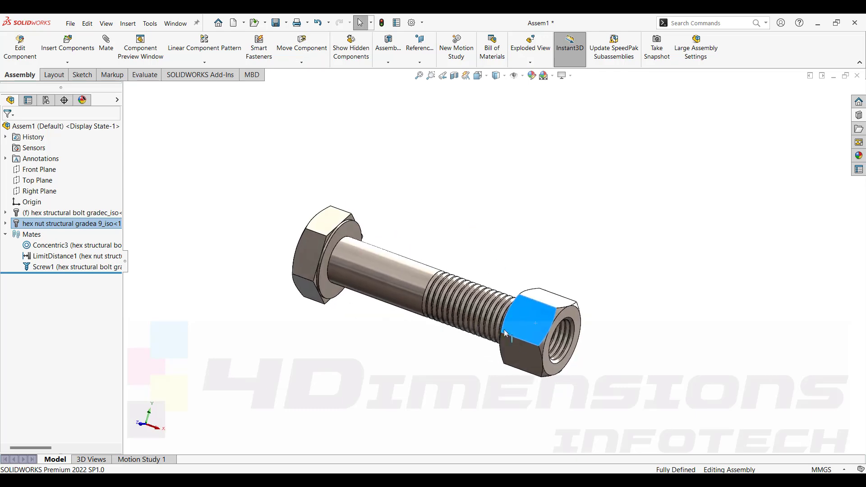
pyautogui.moveTo(535, 329); pyautogui.dragTo(486, 304)
pyautogui.click(512, 273)
pyautogui.moveTo(512, 273); pyautogui.dragTo(500, 273, button='middle')
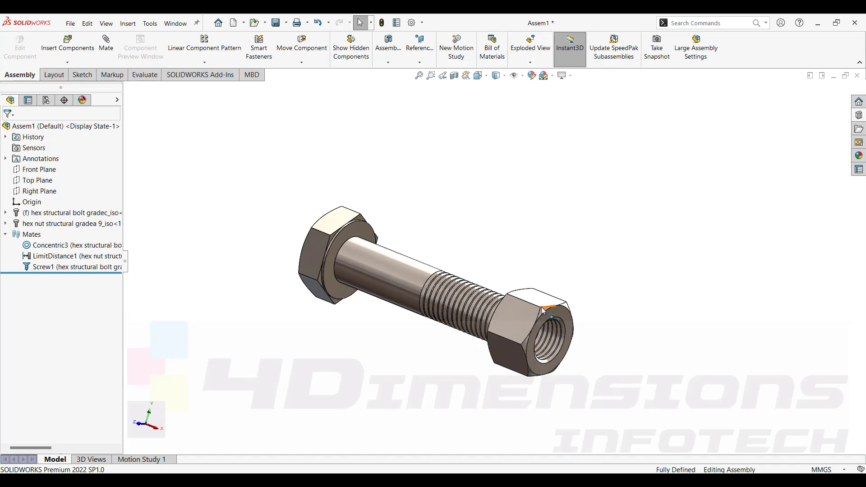
pyautogui.moveTo(549, 315); pyautogui.dragTo(501, 364)
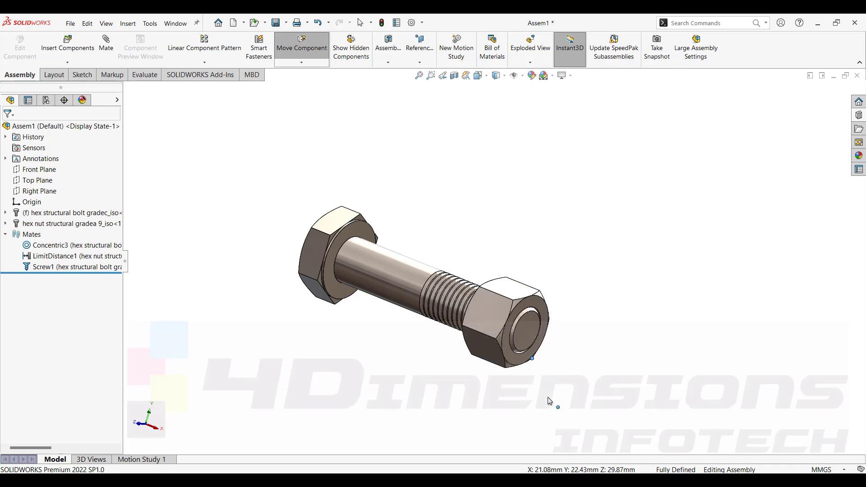
pyautogui.moveTo(549, 401); pyautogui.dragTo(557, 375)
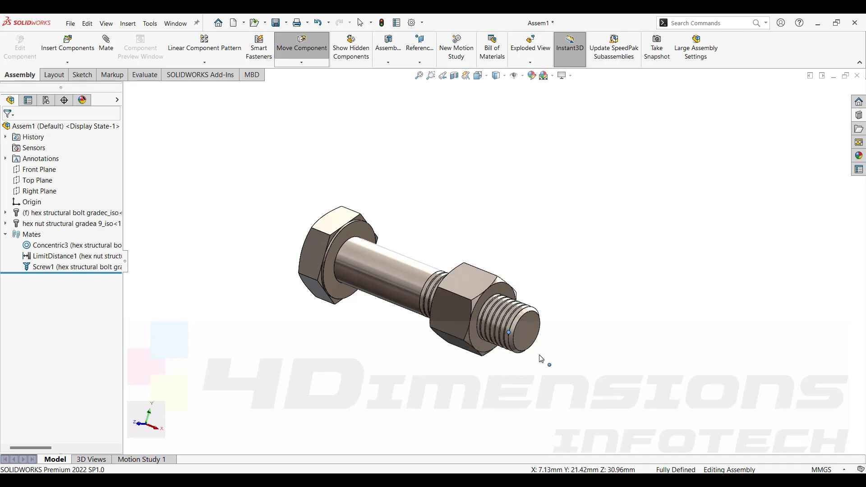
pyautogui.moveTo(540, 358); pyautogui.dragTo(483, 265)
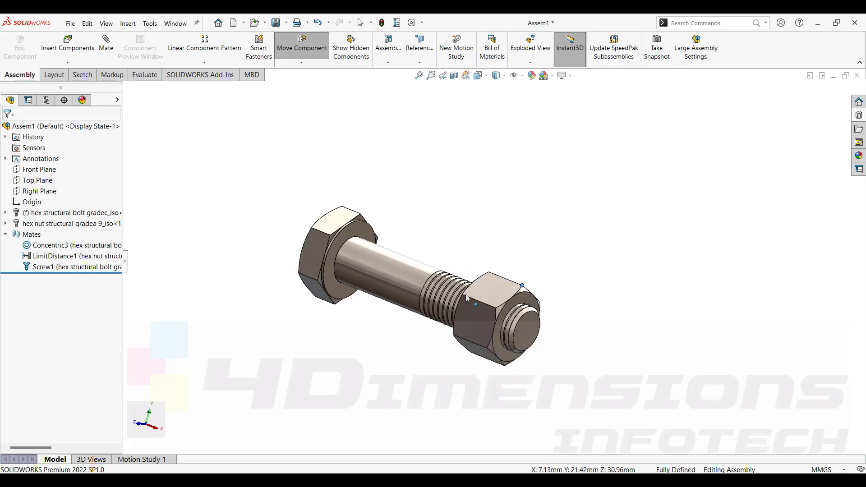
pyautogui.moveTo(452, 379); pyautogui.dragTo(628, 353)
pyautogui.press('Escape')
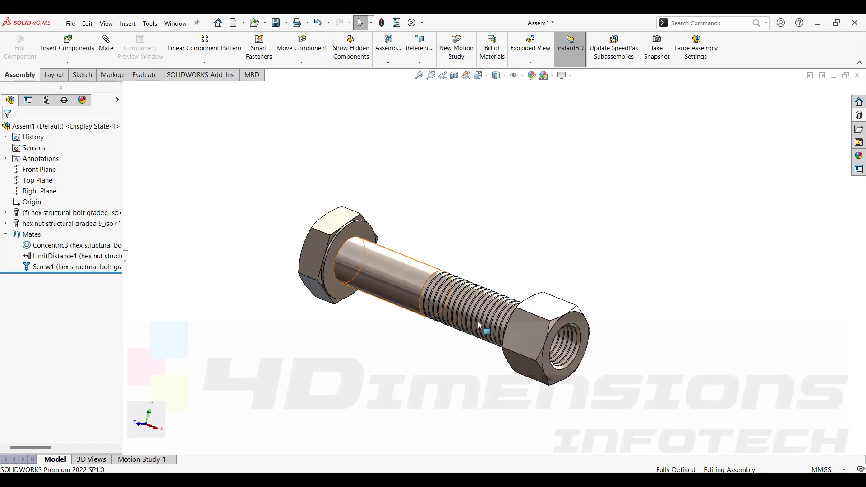
pyautogui.click(527, 331)
pyautogui.moveTo(527, 332); pyautogui.dragTo(454, 218)
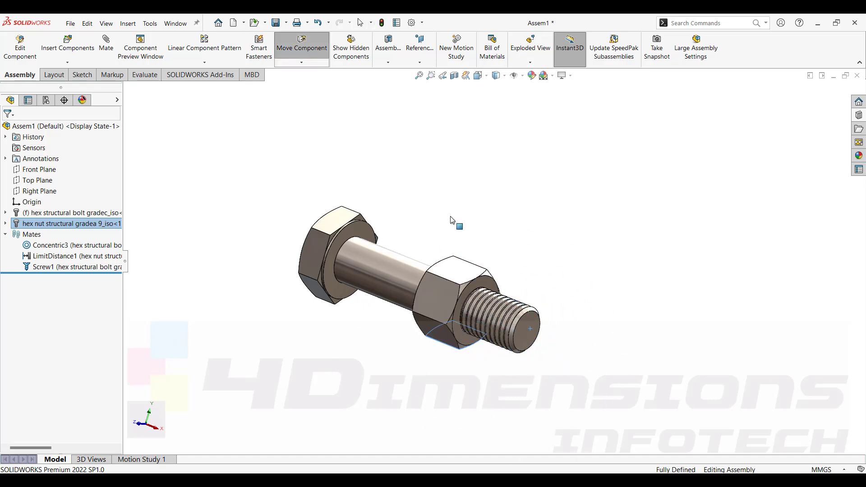
pyautogui.press('Escape')
pyautogui.moveTo(567, 323); pyautogui.dragTo(546, 307, button='middle')
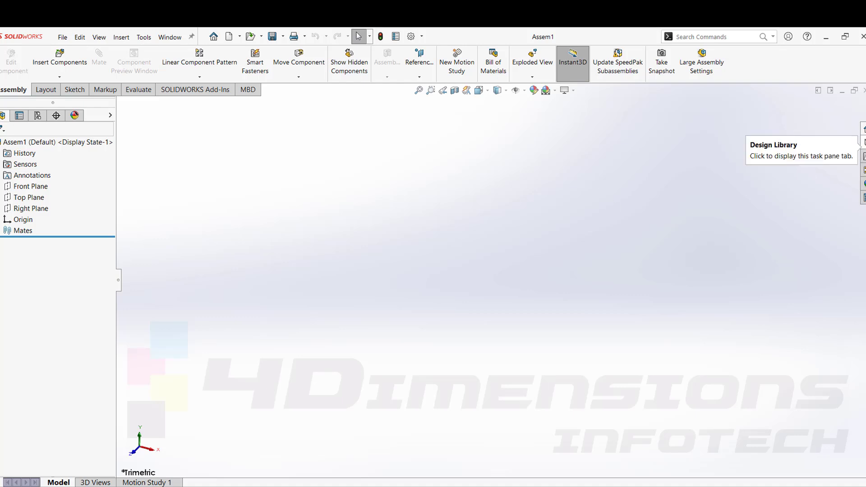
# Open the Design Library in a new assembly and add in the Toolbox.
pyautogui.click(864, 142)
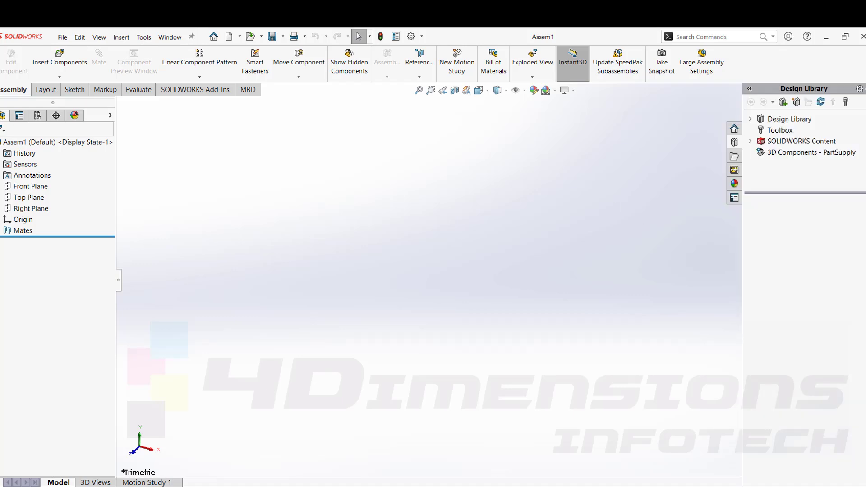
pyautogui.click(790, 119)
pyautogui.click(785, 131)
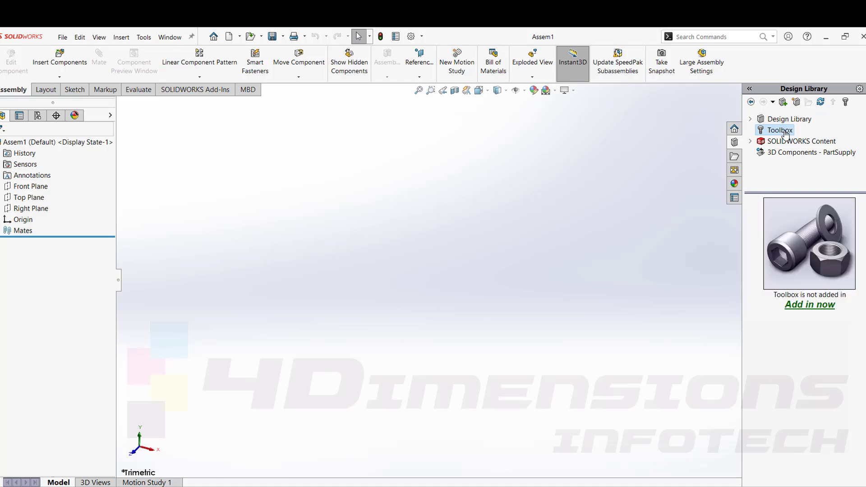
pyautogui.click(807, 307)
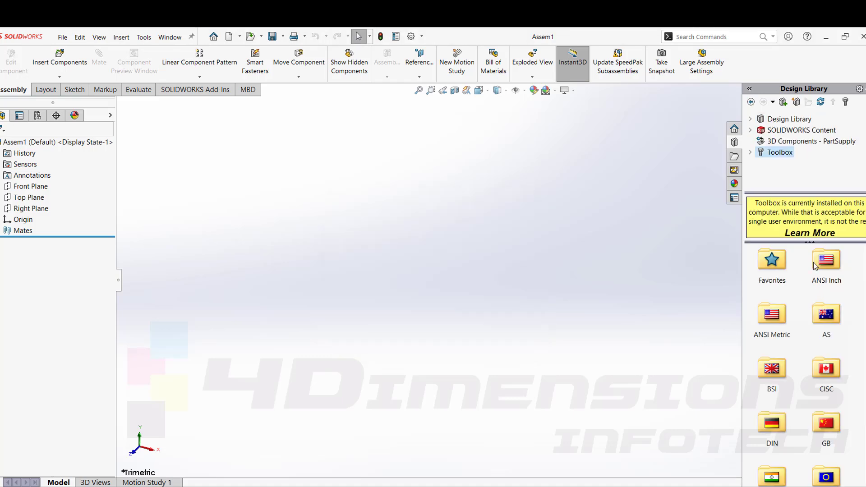
# Browse the ISO Toolbox to Power Transmission gears and insert a Spur Gear into the assembly.
pyautogui.scroll(-5, 809, 351)
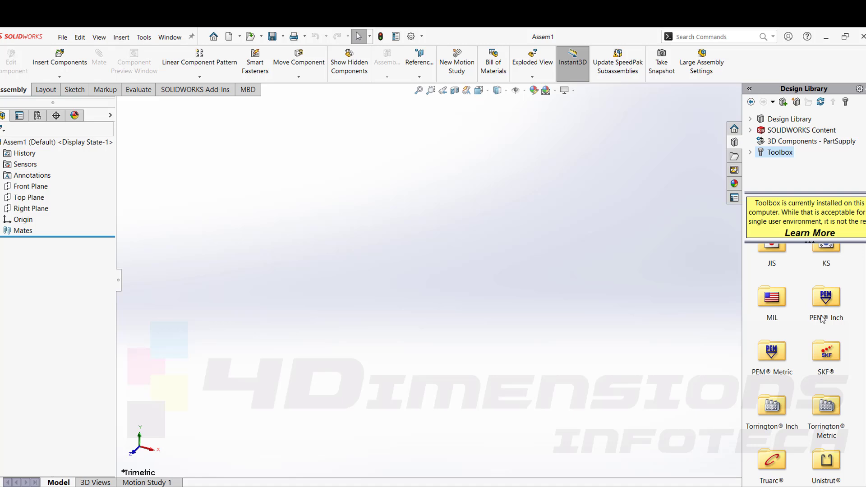
pyautogui.scroll(3, 823, 319)
pyautogui.scroll(-3, 824, 320)
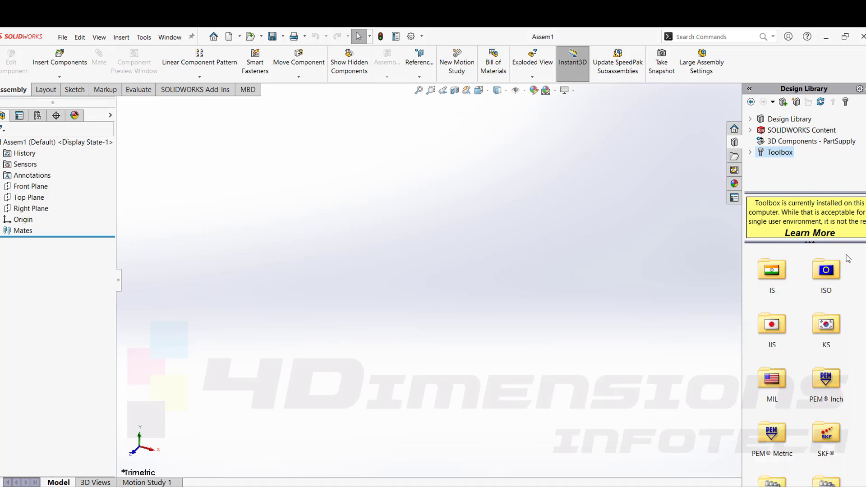
pyautogui.doubleClick(827, 271)
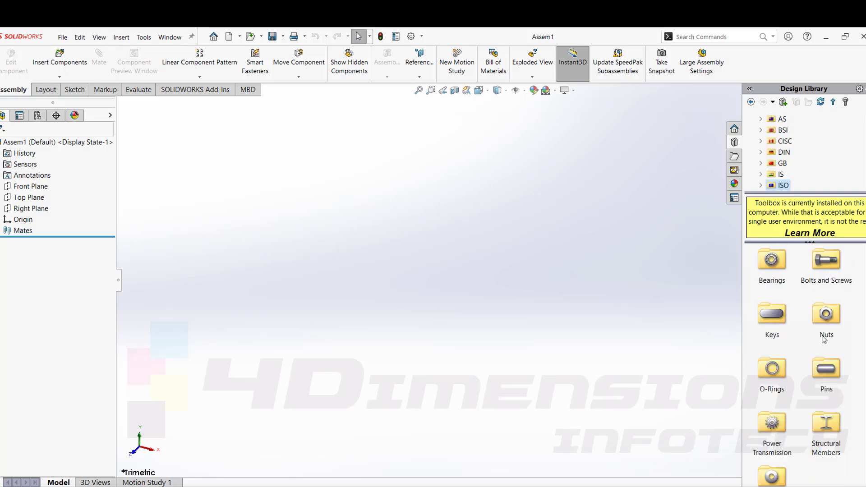
pyautogui.scroll(-1, 824, 339)
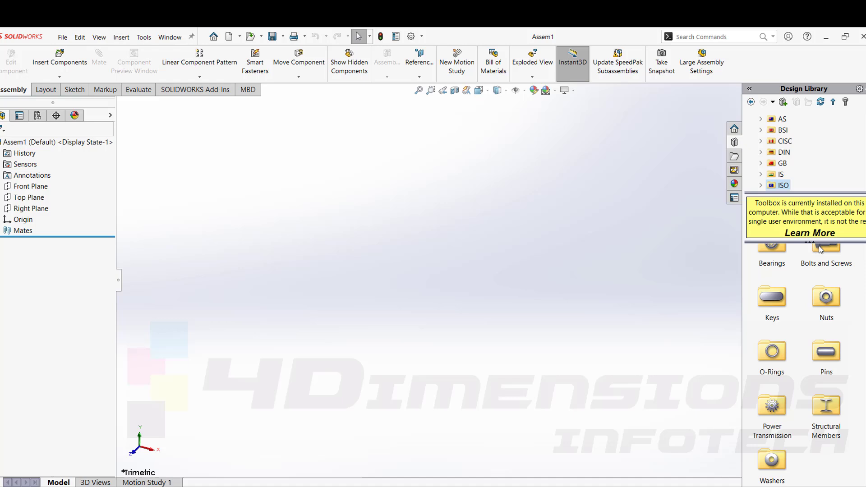
pyautogui.doubleClick(772, 405)
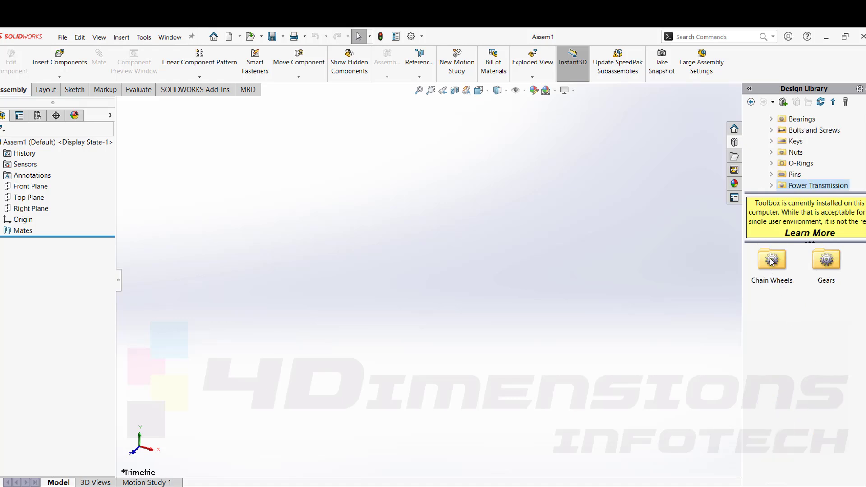
pyautogui.doubleClick(829, 263)
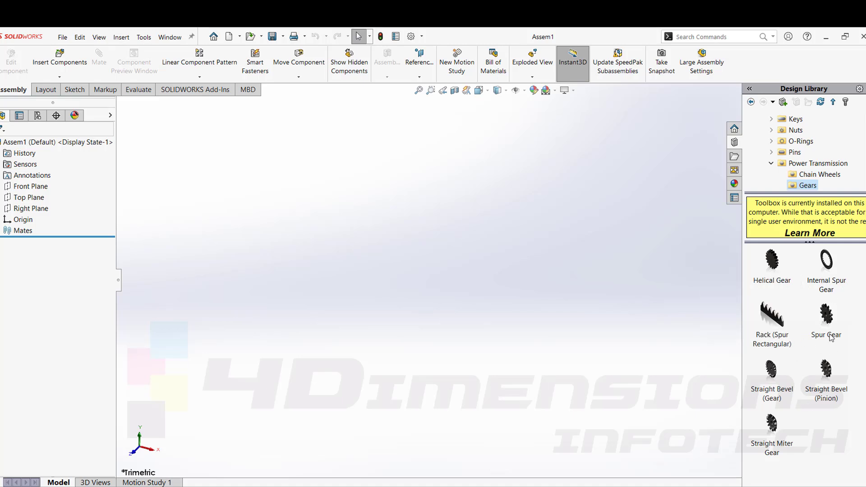
pyautogui.click(639, 288)
pyautogui.click(863, 147)
pyautogui.moveTo(828, 319)
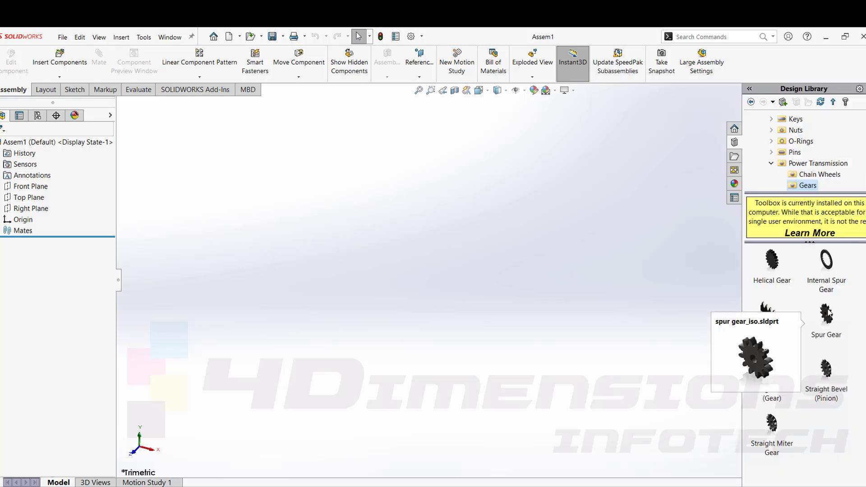
pyautogui.moveTo(829, 311); pyautogui.dragTo(341, 255)
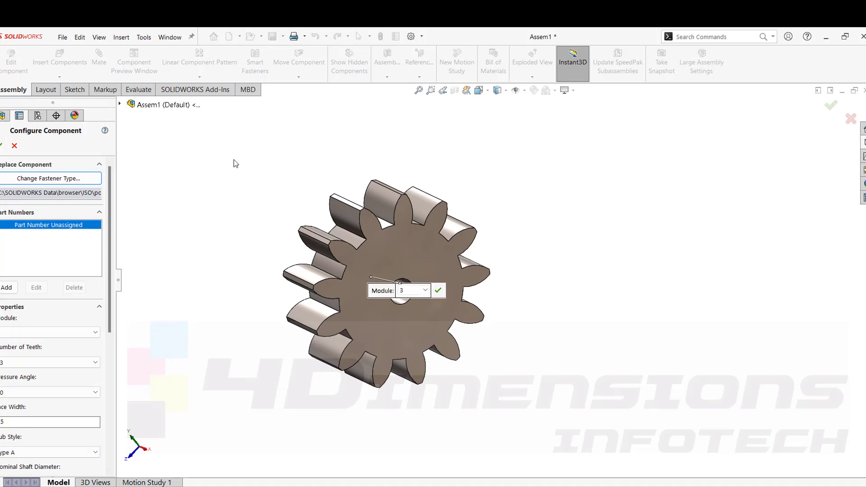
# Set the spur gear's module to 3.5 and its number of teeth to 20.
pyautogui.click(46, 332)
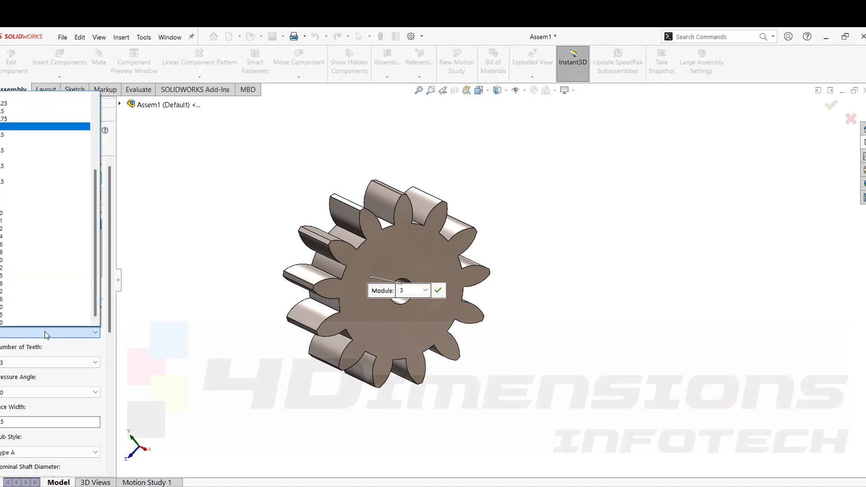
pyautogui.click(13, 128)
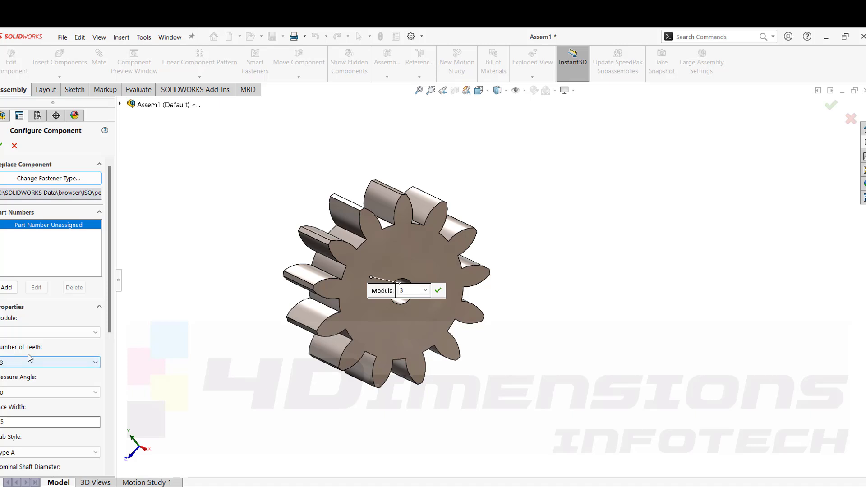
pyautogui.click(42, 362)
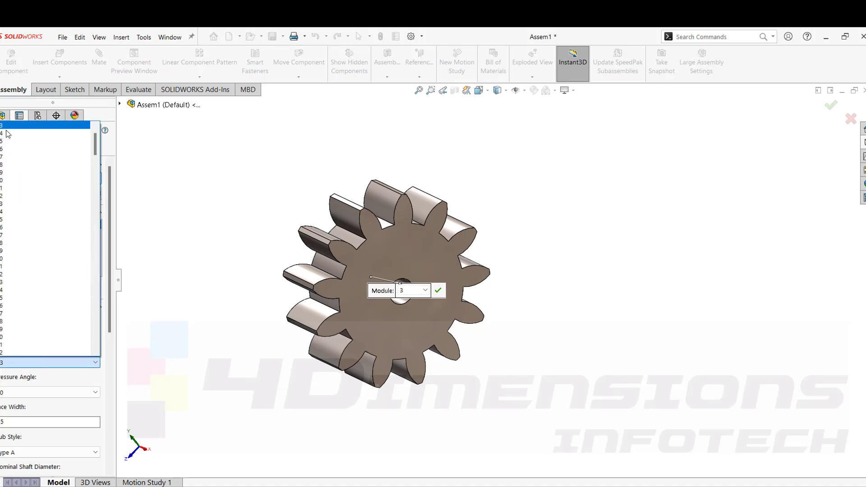
pyautogui.click(12, 180)
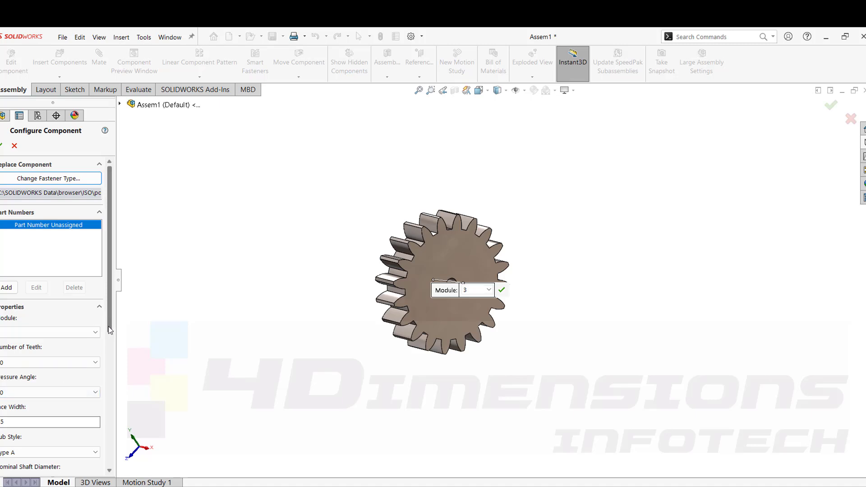
# Set the gear's hub style to Type B.
pyautogui.scroll(-3, 95, 364)
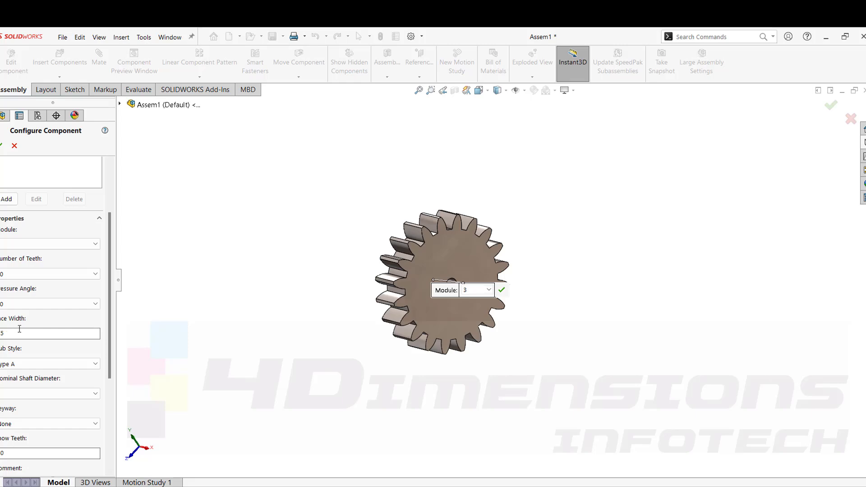
pyautogui.moveTo(484, 235); pyautogui.dragTo(346, 279, button='middle')
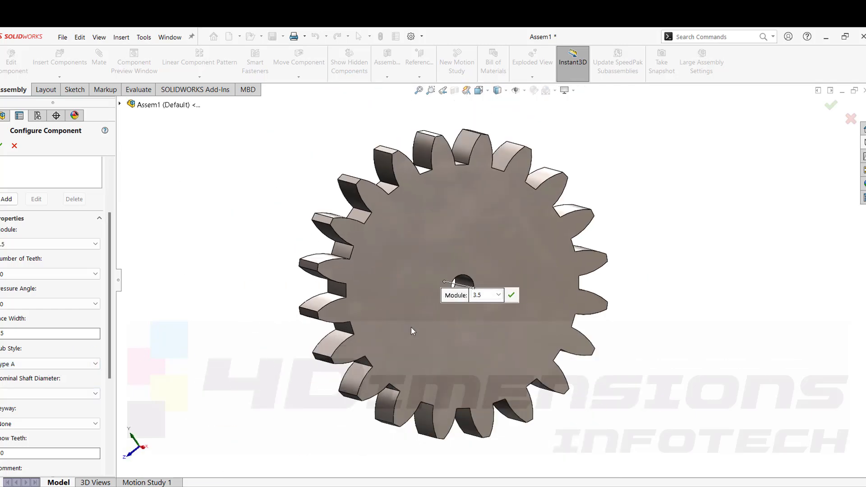
pyautogui.click(45, 364)
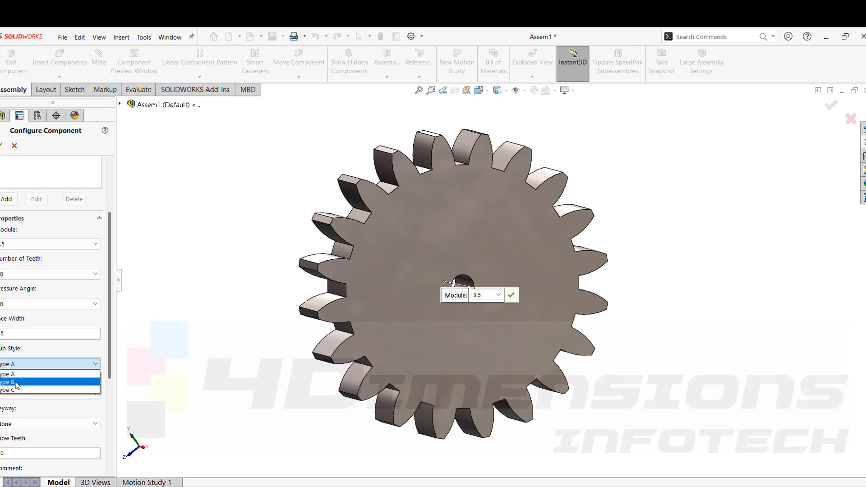
pyautogui.click(14, 382)
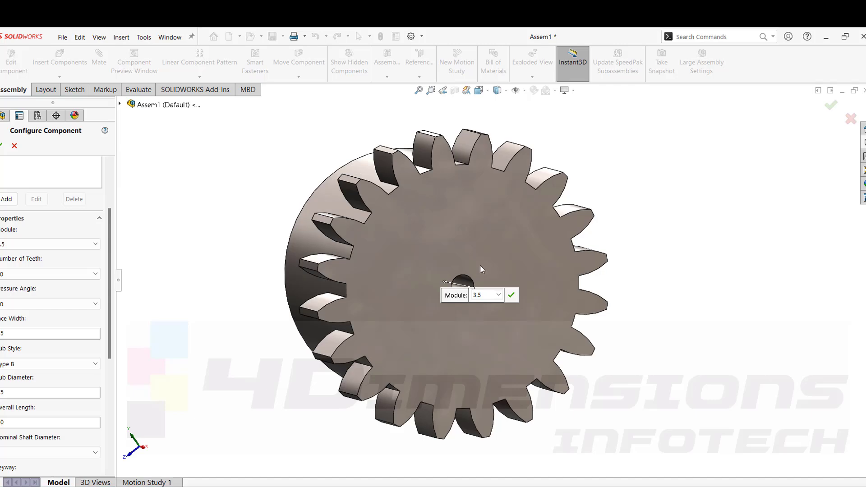
# Change the gear's hub style to Type C and inspect the hub on both sides.
pyautogui.moveTo(480, 265); pyautogui.dragTo(379, 275, button='middle')
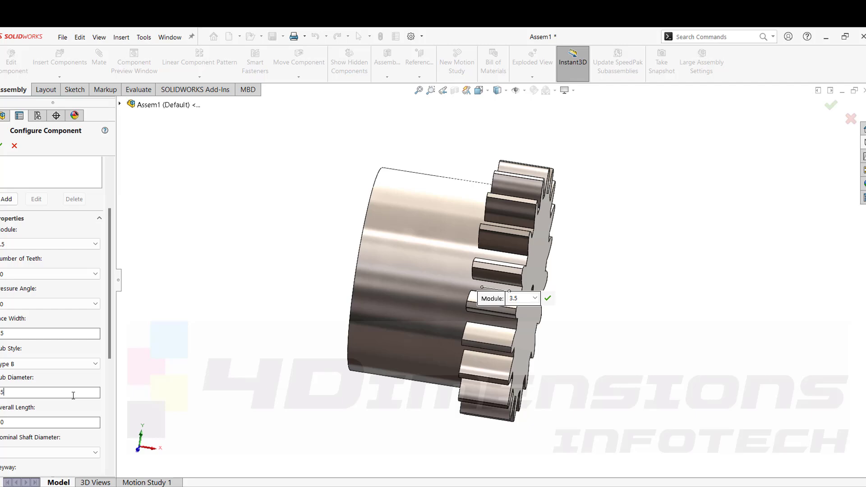
pyautogui.moveTo(486, 228); pyautogui.dragTo(436, 259, button='middle')
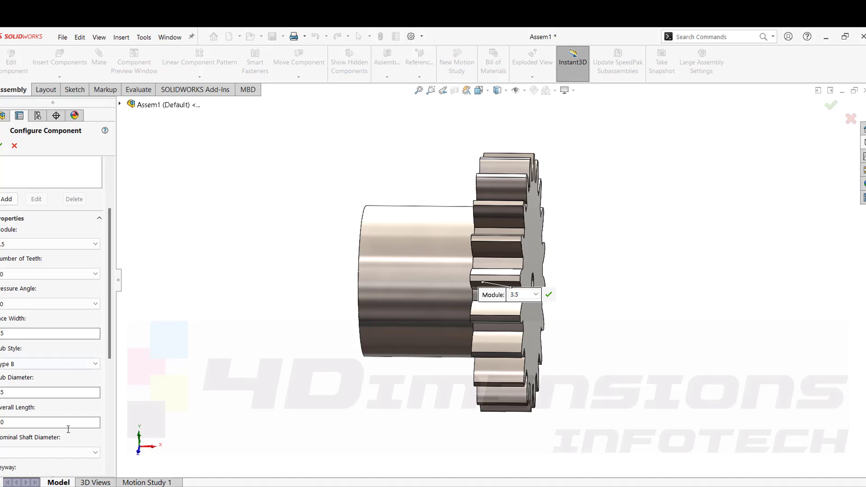
pyautogui.click(44, 362)
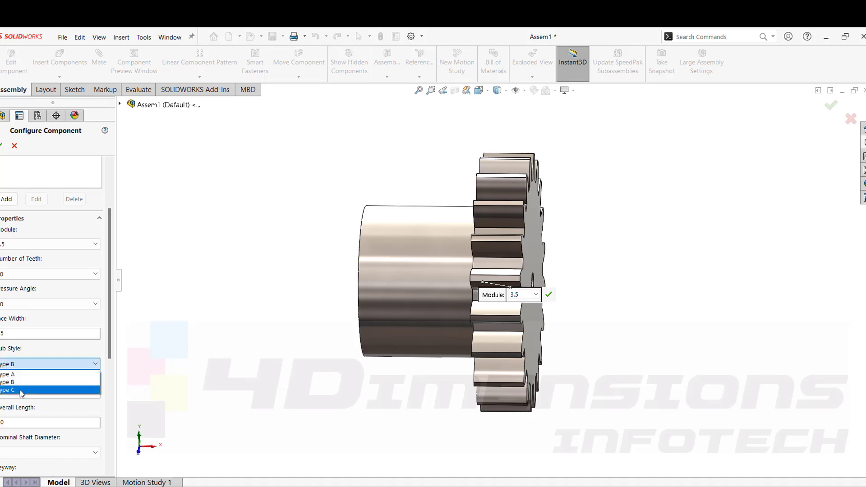
pyautogui.click(27, 389)
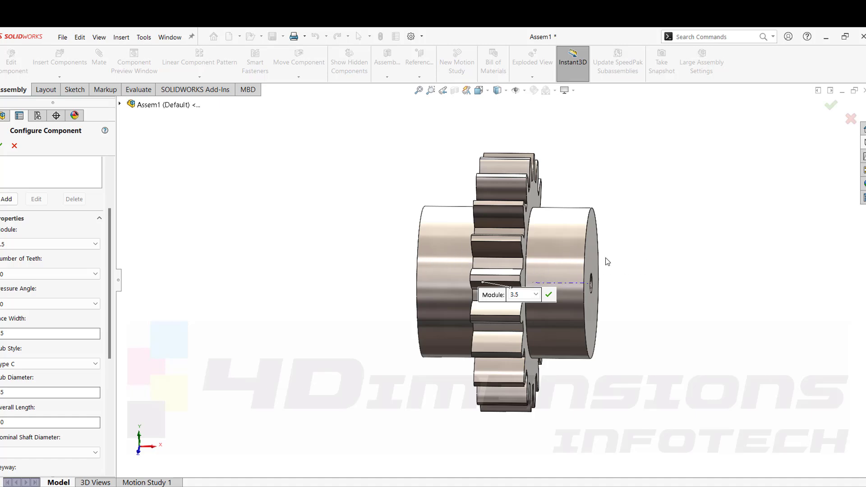
pyautogui.scroll(-3, 27, 443)
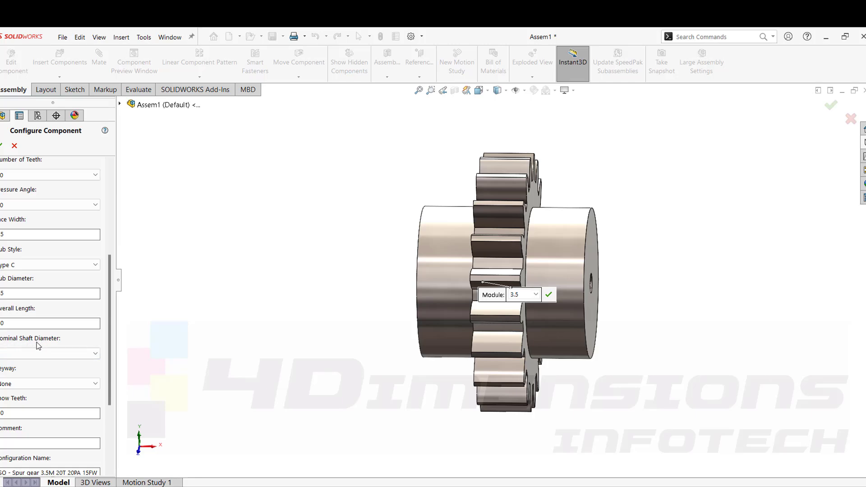
pyautogui.moveTo(378, 335); pyautogui.dragTo(351, 358, button='middle')
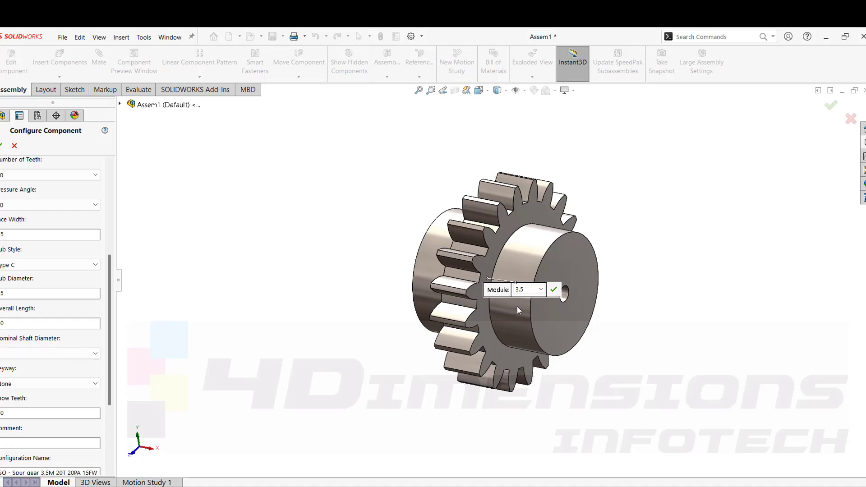
pyautogui.scroll(-3, 517, 306)
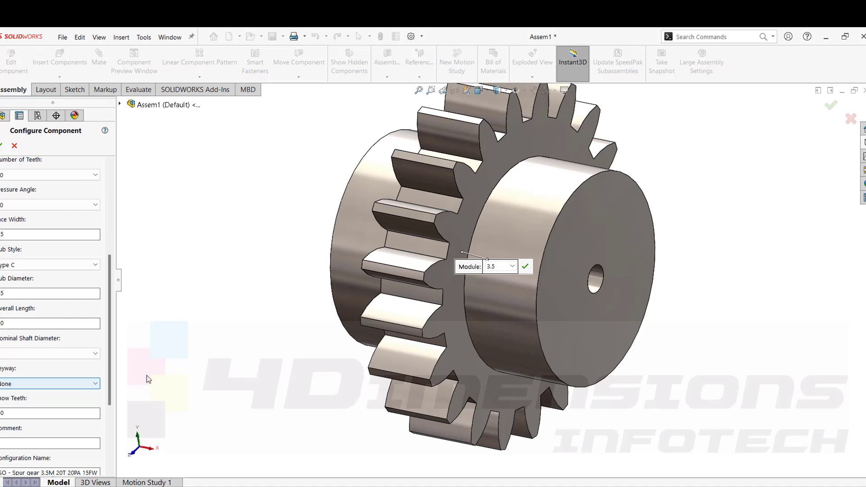
# Choose a larger nominal shaft diameter for the spur gear's bore.
pyautogui.click(21, 351)
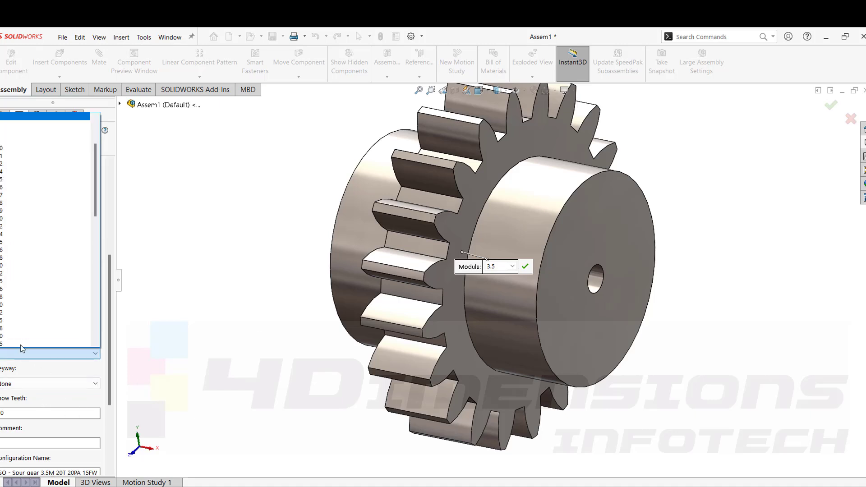
pyautogui.click(13, 179)
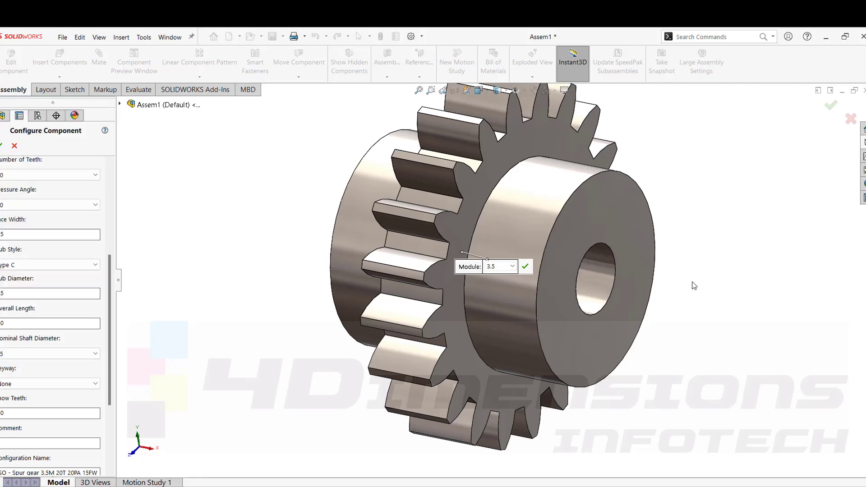
pyautogui.moveTo(673, 274); pyautogui.dragTo(539, 278, button='middle')
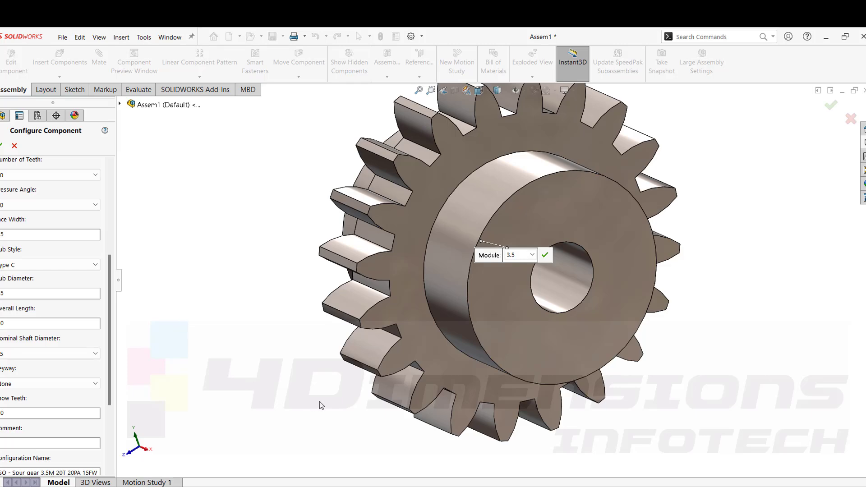
# Set the gear's hub style to Type A.
pyautogui.scroll(1, 320, 401)
pyautogui.moveTo(320, 401); pyautogui.dragTo(340, 396, button='middle')
pyautogui.scroll(3, 600, 276)
pyautogui.moveTo(602, 279); pyautogui.dragTo(428, 252, button='middle')
pyautogui.moveTo(644, 302); pyautogui.dragTo(591, 265, button='middle')
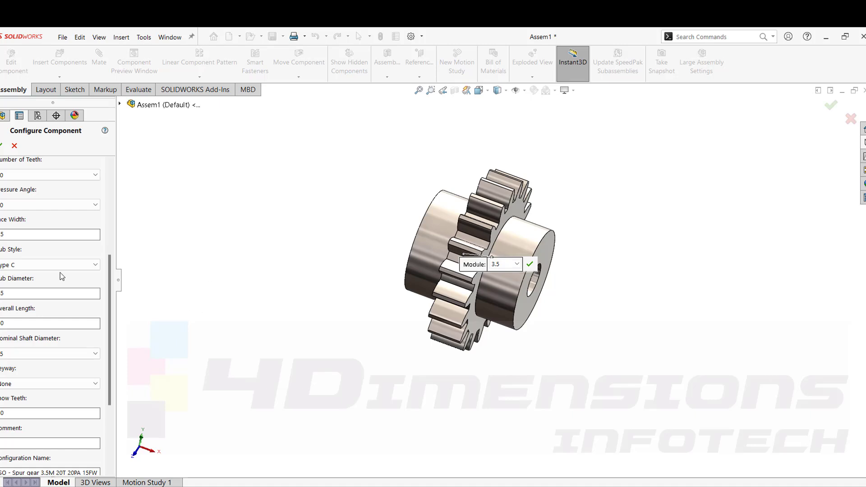
pyautogui.click(23, 263)
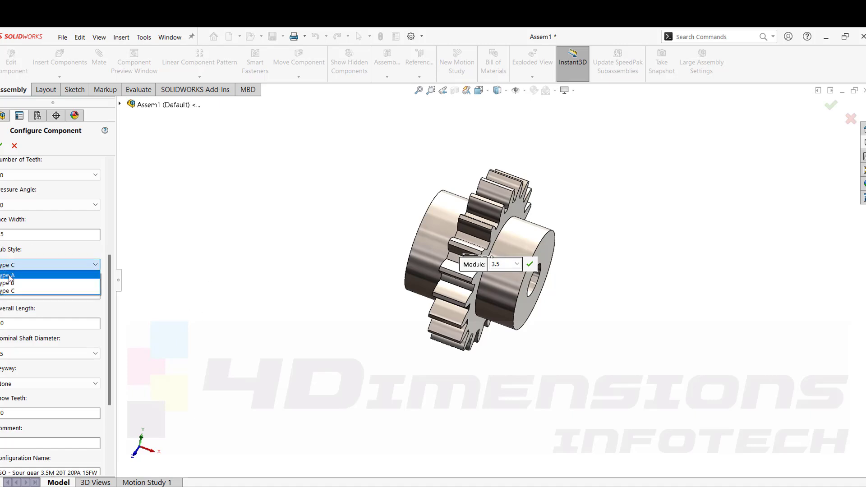
pyautogui.click(11, 275)
# Set the gear's keyway to Square(1) and inspect the bore closely.
pyautogui.moveTo(657, 305); pyautogui.dragTo(568, 226, button='middle')
pyautogui.scroll(-3, 568, 221)
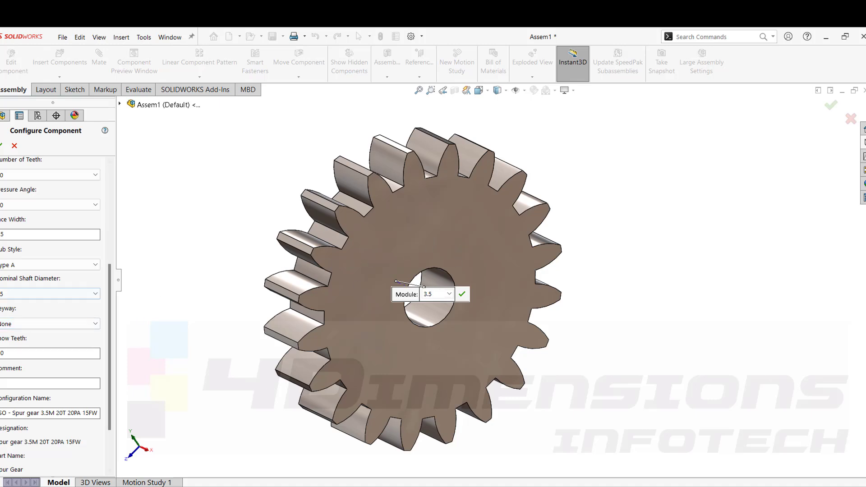
pyautogui.click(22, 325)
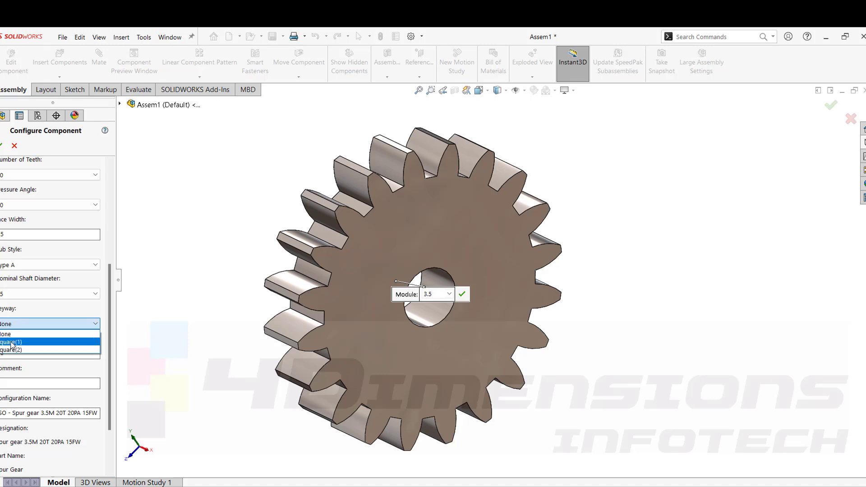
pyautogui.click(11, 343)
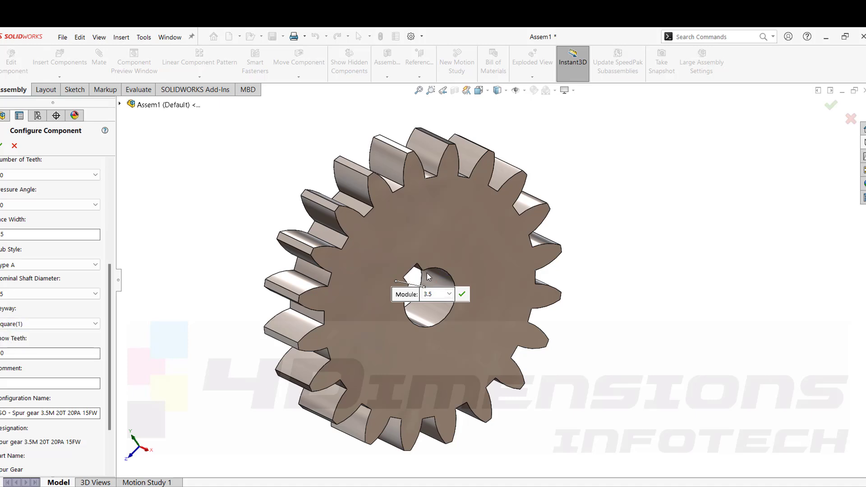
pyautogui.scroll(-4, 470, 294)
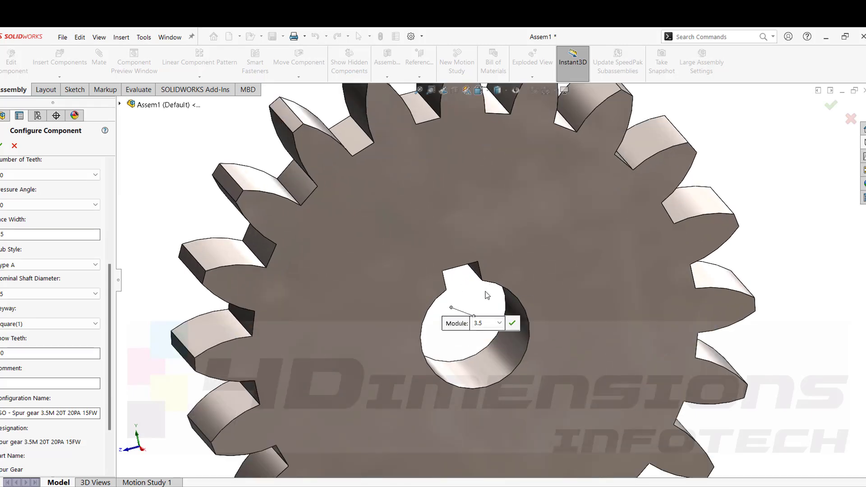
pyautogui.scroll(5, 492, 261)
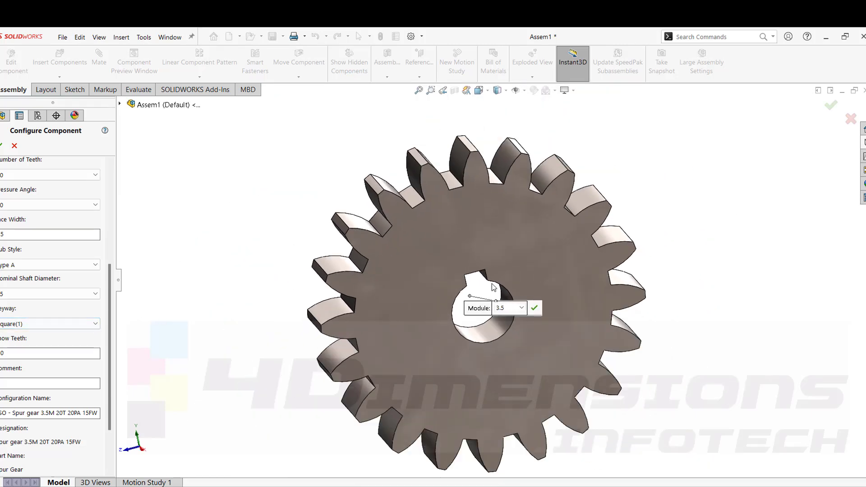
# Change the gear's keyway to Square(2) and inspect the bore.
pyautogui.click(45, 324)
pyautogui.click(31, 350)
pyautogui.scroll(-3, 512, 357)
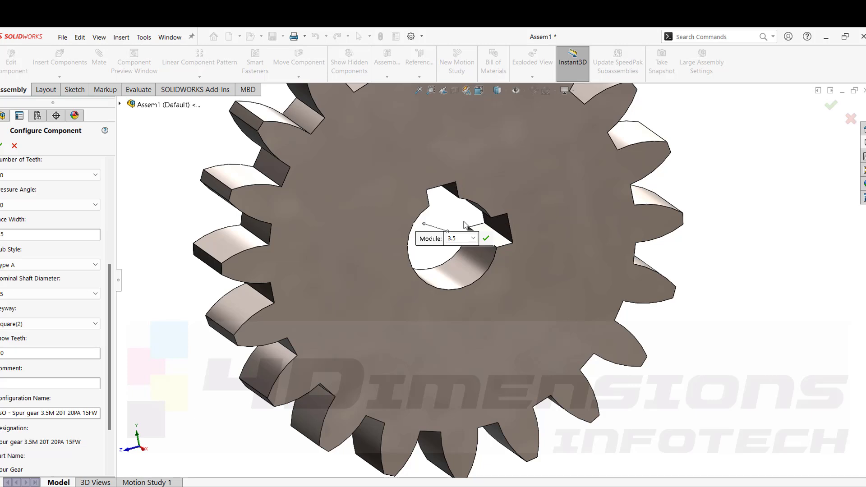
pyautogui.scroll(3, 464, 224)
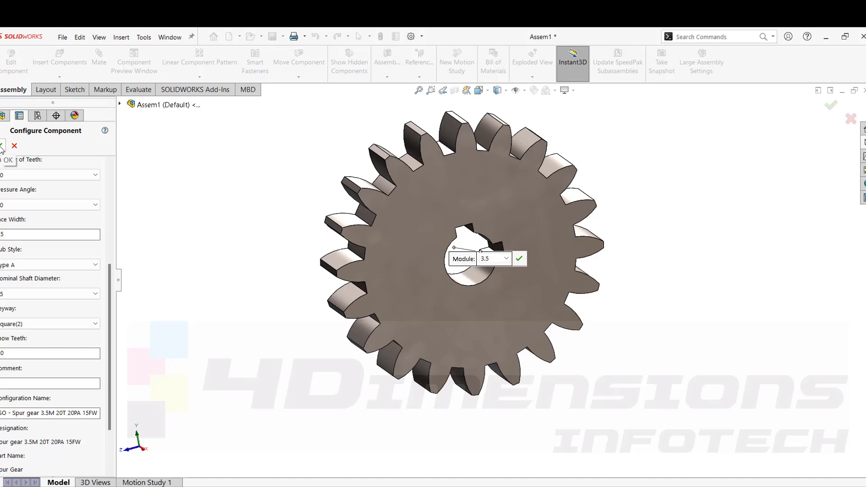
# Set the keyway to None, accept the gear and place a second copy beside it.
pyautogui.click(18, 324)
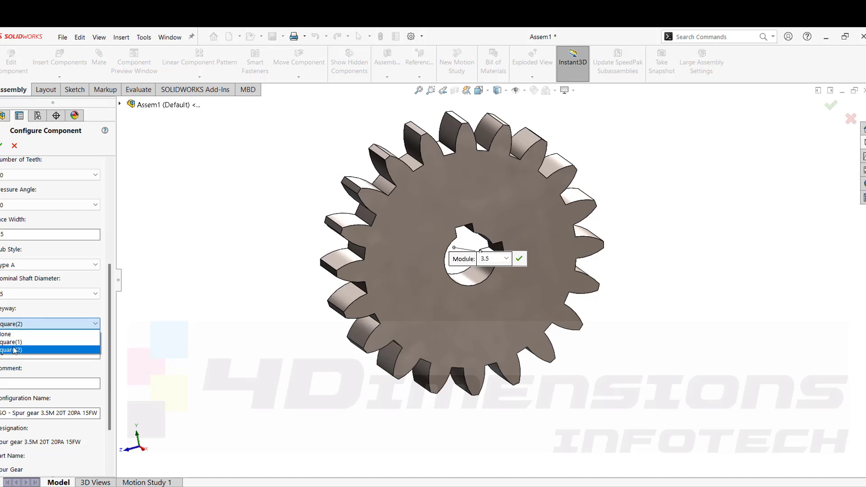
pyautogui.click(8, 334)
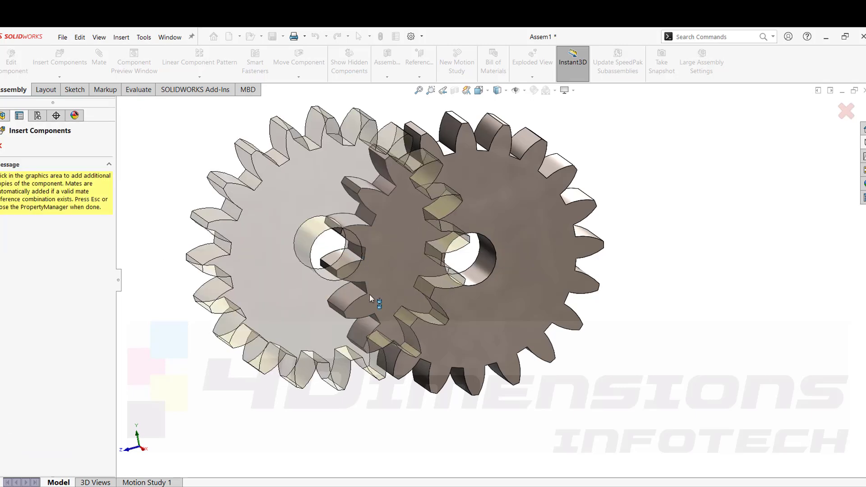
pyautogui.scroll(2, 447, 239)
pyautogui.scroll(-1, 552, 260)
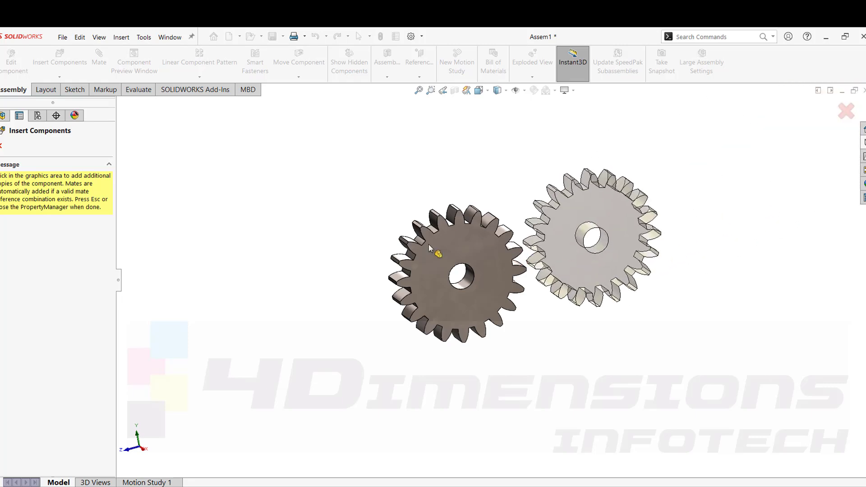
pyautogui.press('Escape')
# Open the second gear's configuration and set its number of teeth to 40.
pyautogui.moveTo(565, 267); pyautogui.dragTo(563, 224, button='middle')
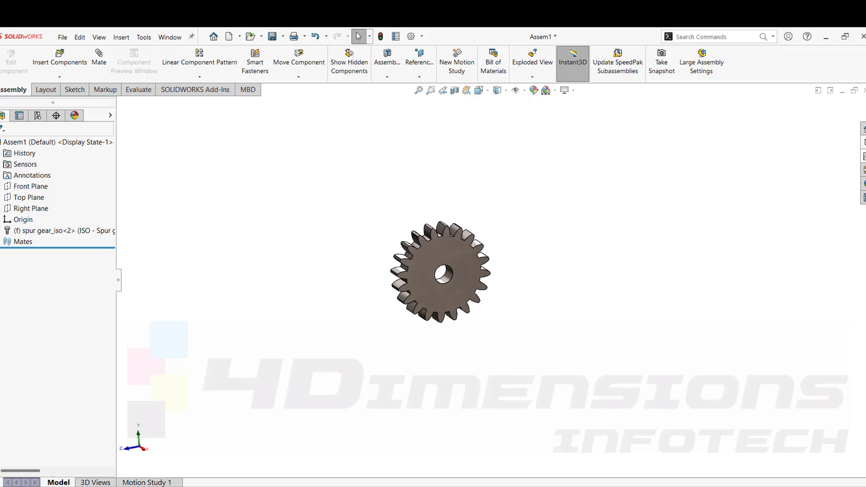
pyautogui.click(864, 142)
pyautogui.moveTo(829, 317); pyautogui.dragTo(608, 260)
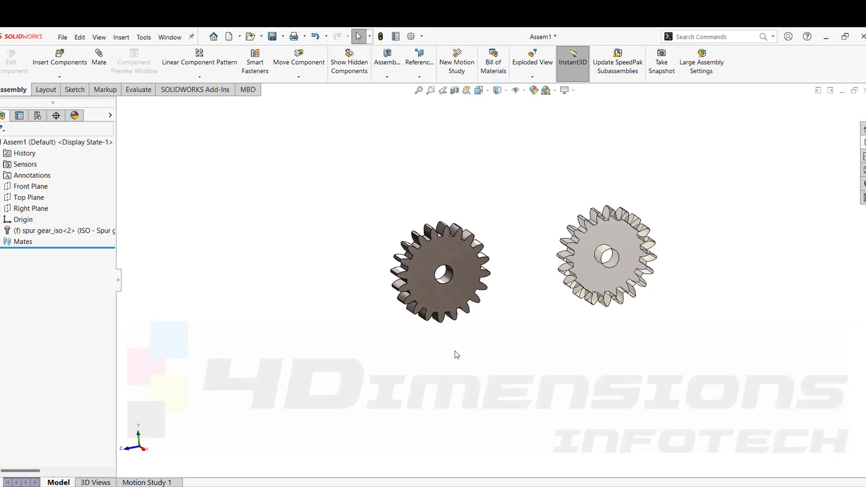
pyautogui.moveTo(649, 215); pyautogui.dragTo(649, 217)
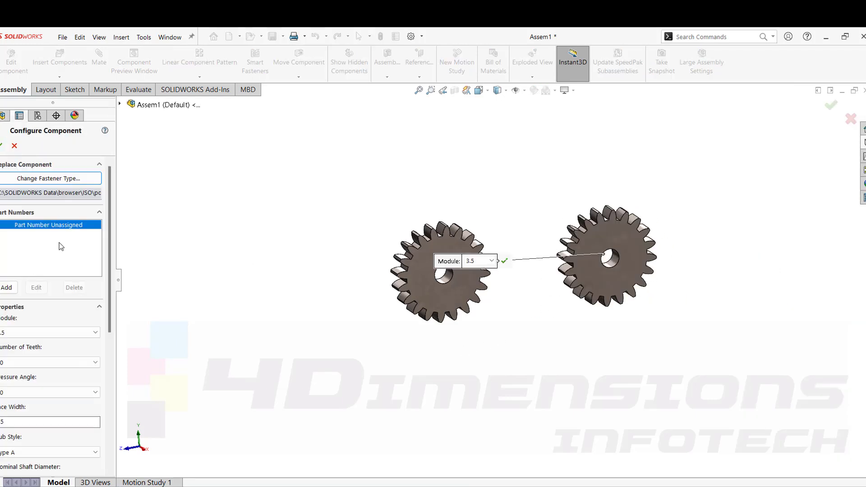
pyautogui.click(23, 364)
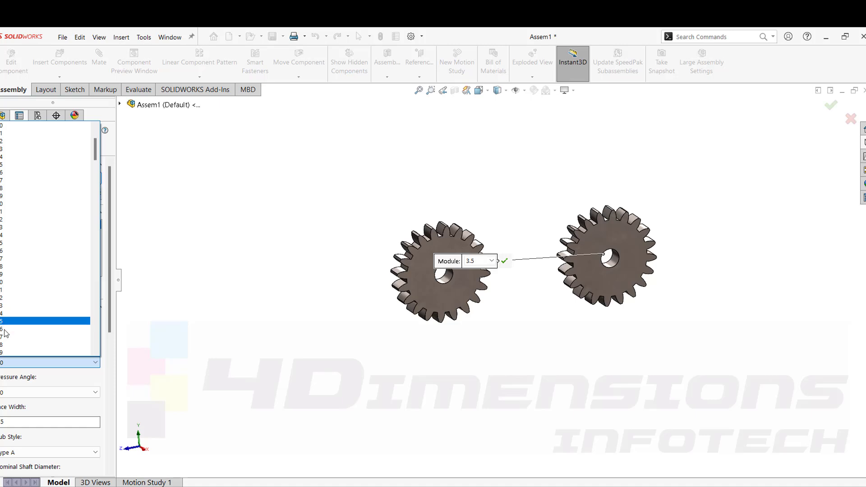
pyautogui.click(7, 351)
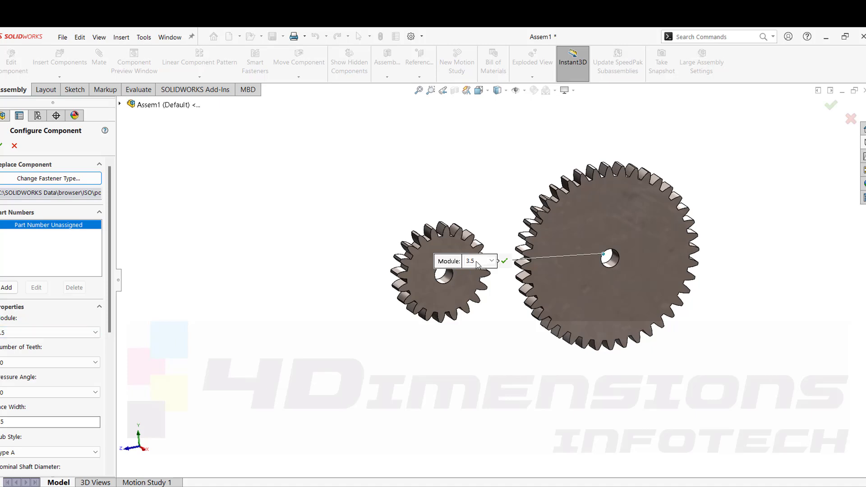
# Set the second gear's module to 3 and accept the configuration.
pyautogui.scroll(-2, 528, 272)
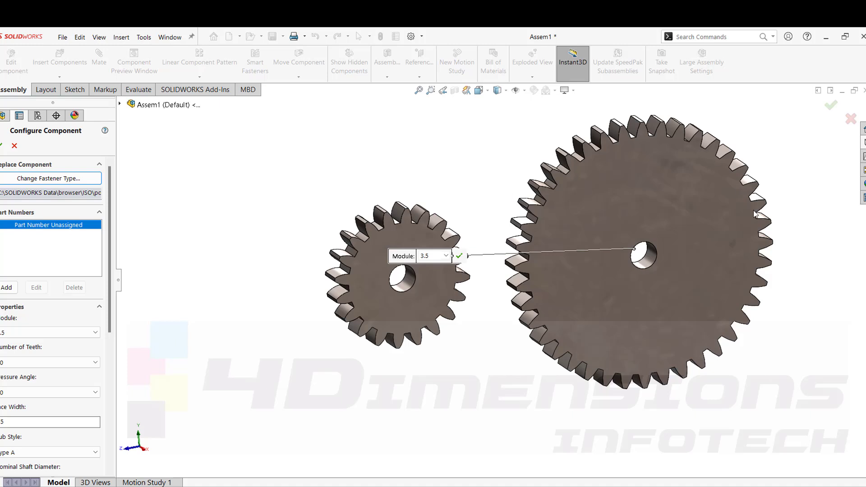
pyautogui.click(445, 256)
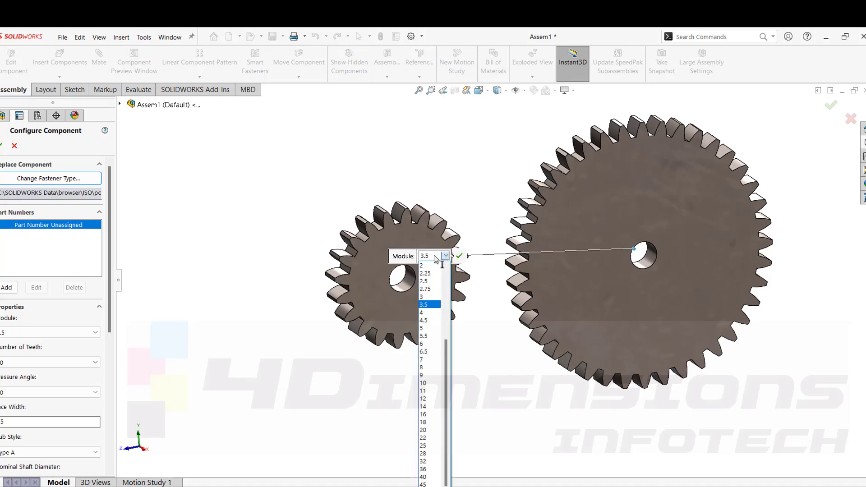
pyautogui.click(424, 297)
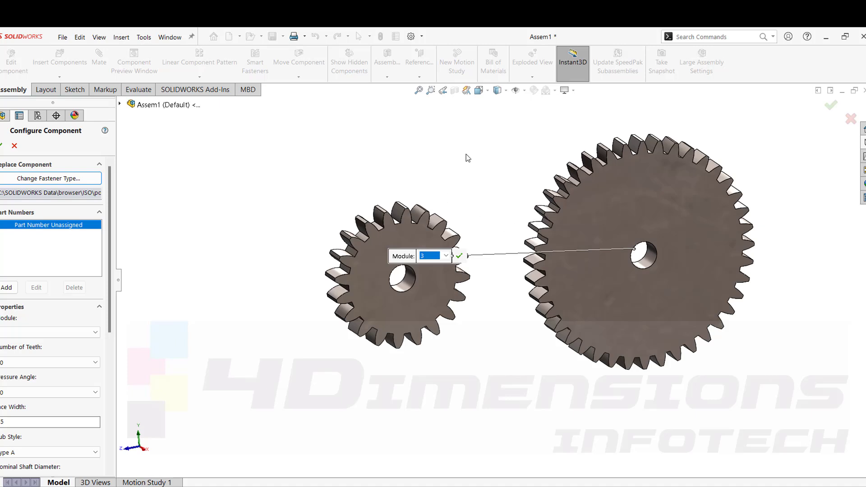
pyautogui.click(1, 147)
# Set the first gear's module to 3 and review the second gear's configuration.
pyautogui.scroll(-1, 463, 179)
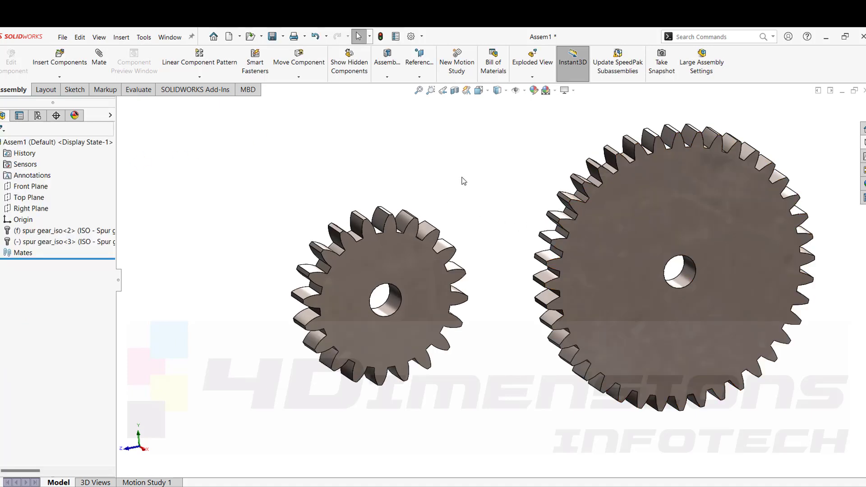
pyautogui.rightClick(404, 250)
pyautogui.click(452, 288)
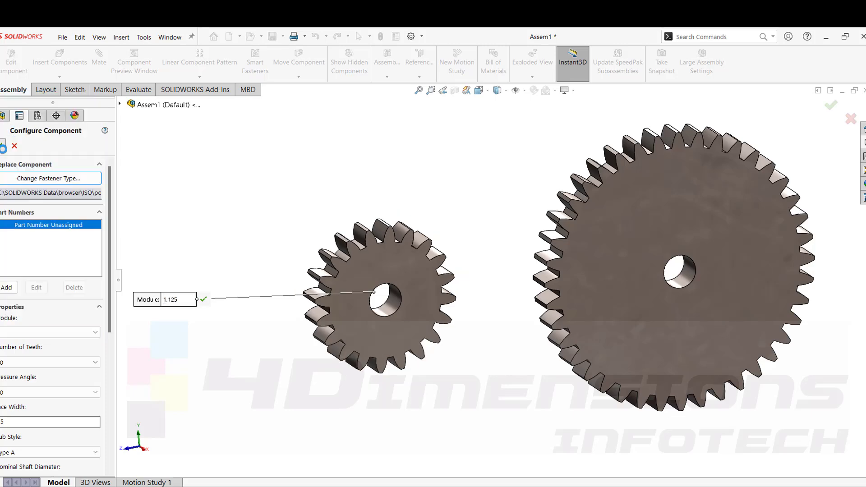
pyautogui.click(624, 207)
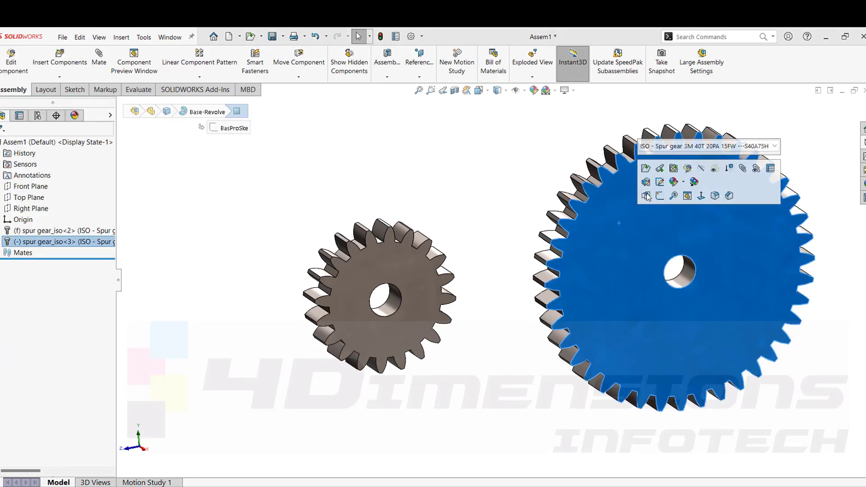
pyautogui.rightClick(612, 217)
pyautogui.click(663, 270)
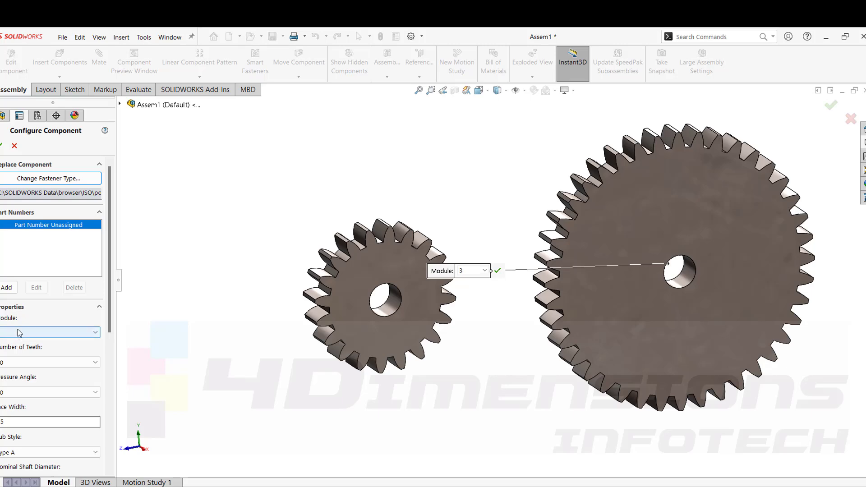
pyautogui.click(1, 148)
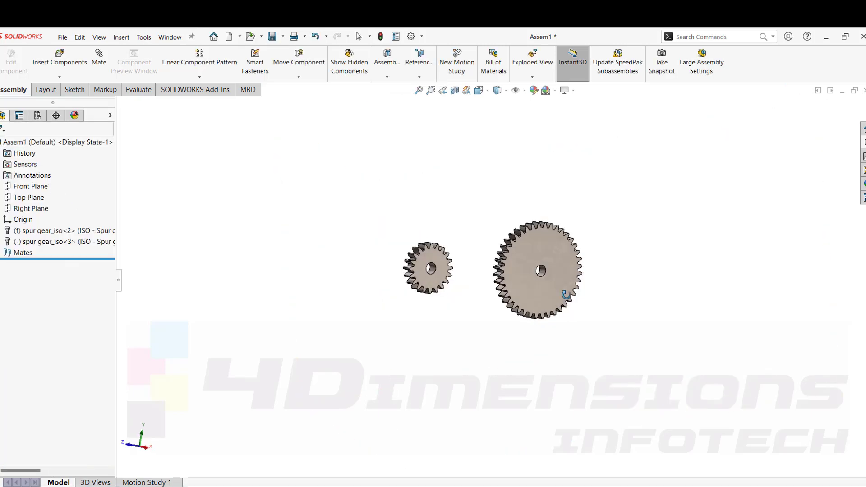
# Float the first gear so it can be moved.
pyautogui.scroll(5, 542, 298)
pyautogui.scroll(1, 377, 214)
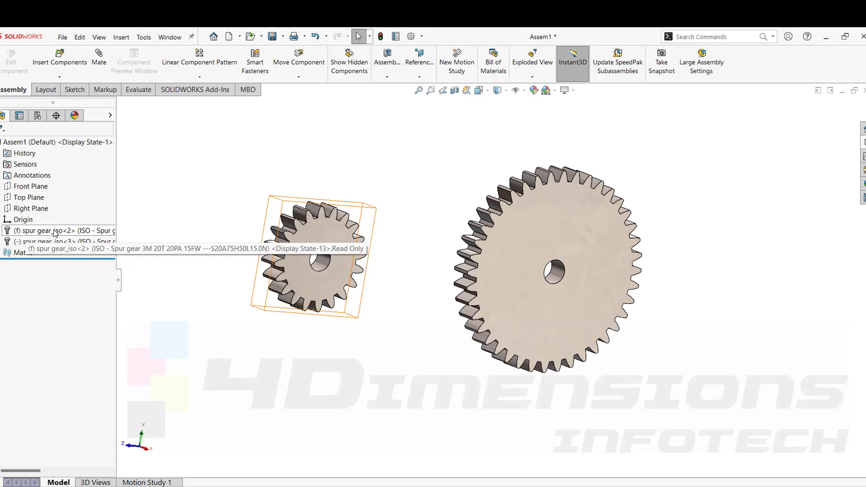
pyautogui.rightClick(332, 253)
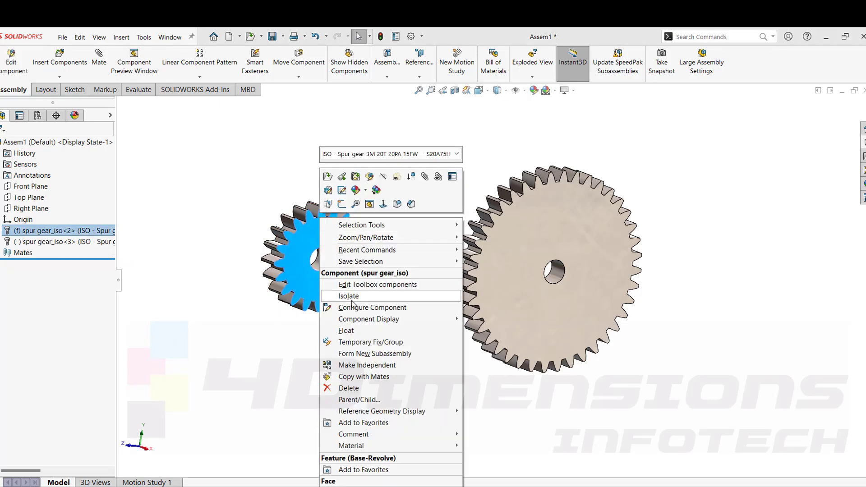
pyautogui.click(347, 332)
# Drag the two gears into new positions beside each other.
pyautogui.scroll(2, 374, 166)
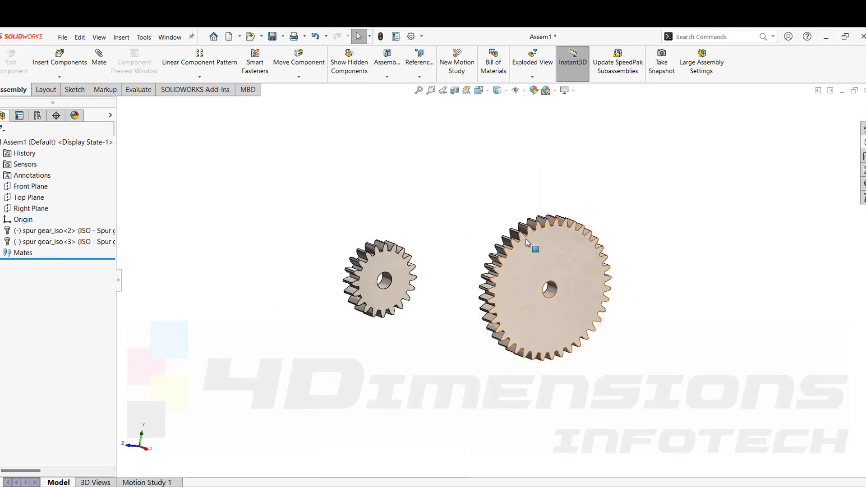
pyautogui.moveTo(502, 249); pyautogui.dragTo(454, 172)
pyautogui.moveTo(532, 341); pyautogui.dragTo(447, 374, button='middle')
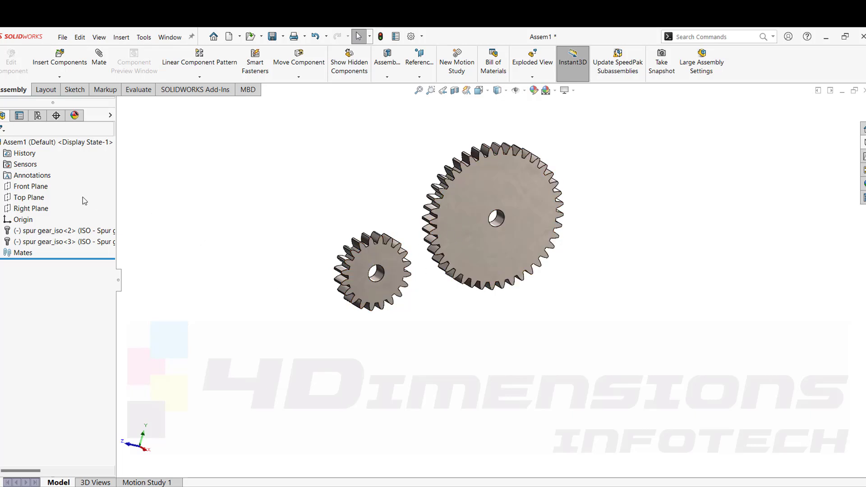
# Open a new sketch on the assembly's Right Plane.
pyautogui.click(29, 186)
pyautogui.click(29, 197)
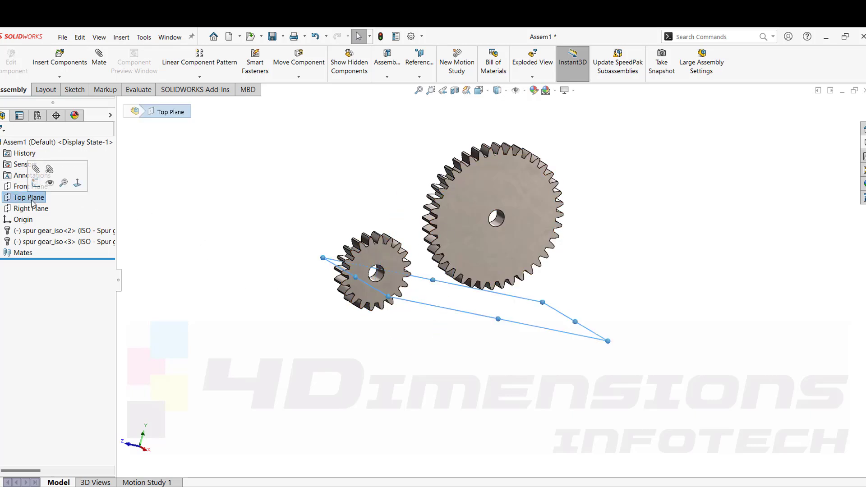
pyautogui.click(31, 208)
pyautogui.scroll(2, 379, 336)
pyautogui.moveTo(379, 336); pyautogui.dragTo(412, 328, button='middle')
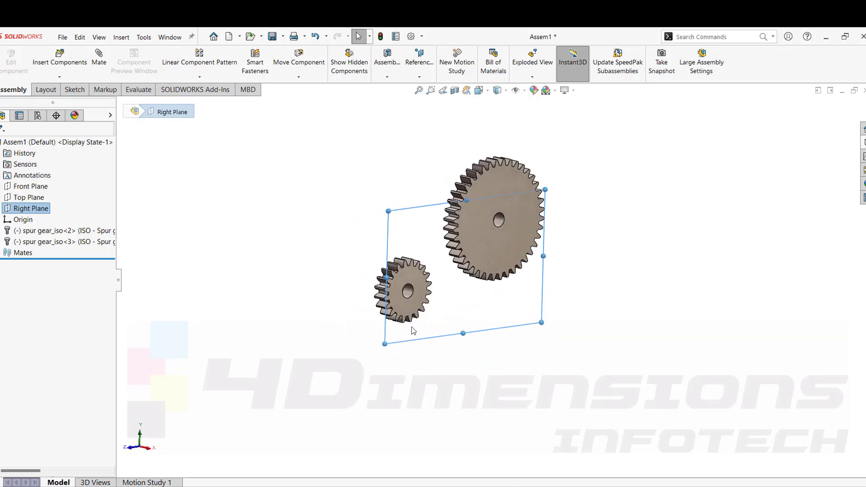
pyautogui.rightClick(33, 212)
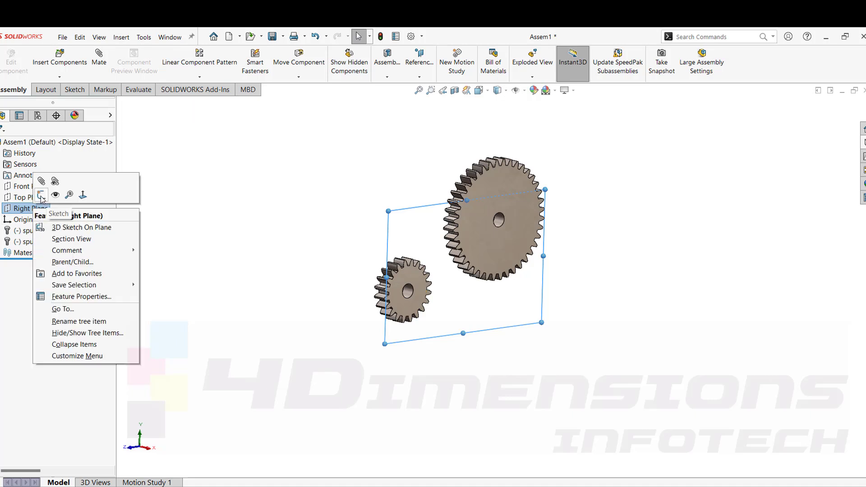
pyautogui.click(45, 199)
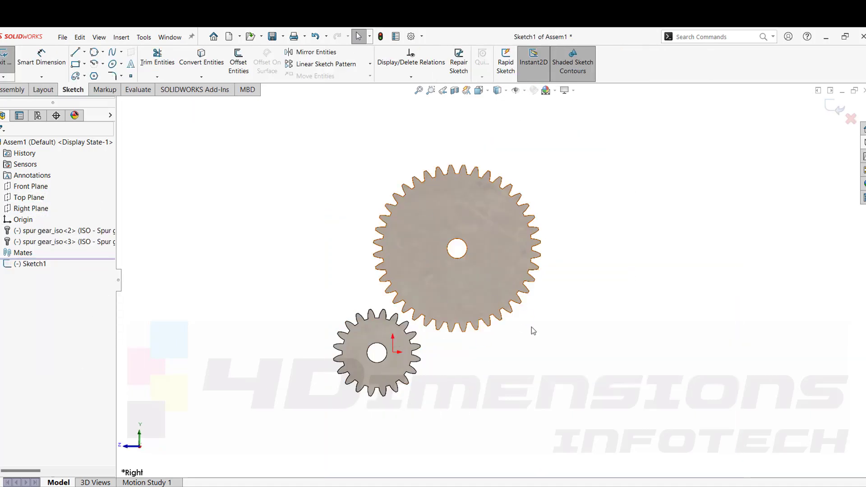
# Show the tooth-cut sketch (TooCutSke) of the first gear, spur gear_iso<2>.
pyautogui.scroll(2, 497, 281)
pyautogui.moveTo(558, 337); pyautogui.dragTo(602, 379, button='middle')
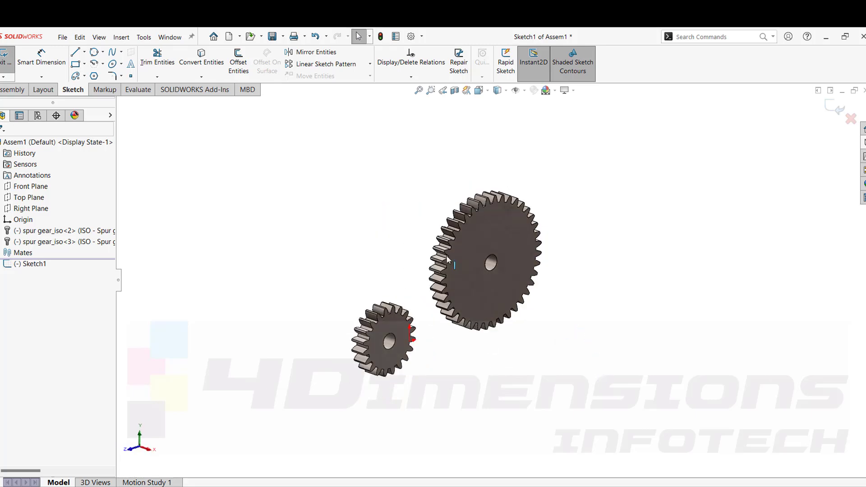
pyautogui.scroll(-3, 460, 350)
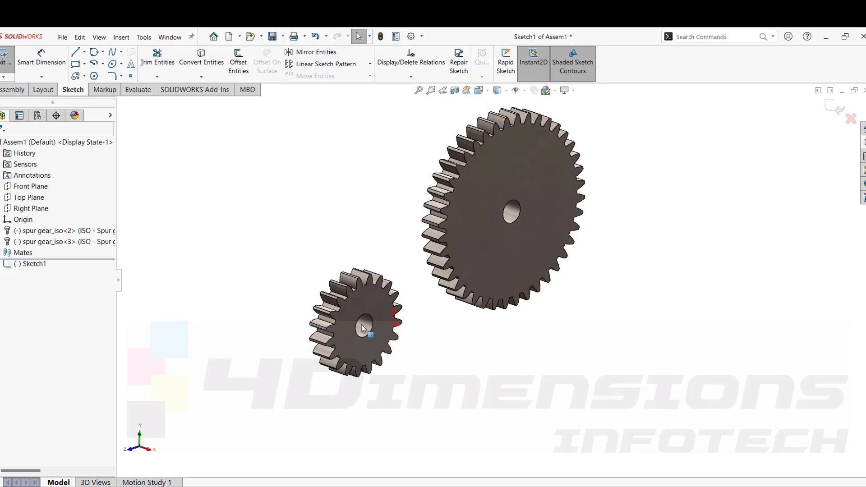
pyautogui.hotkey('ctrl', '4')
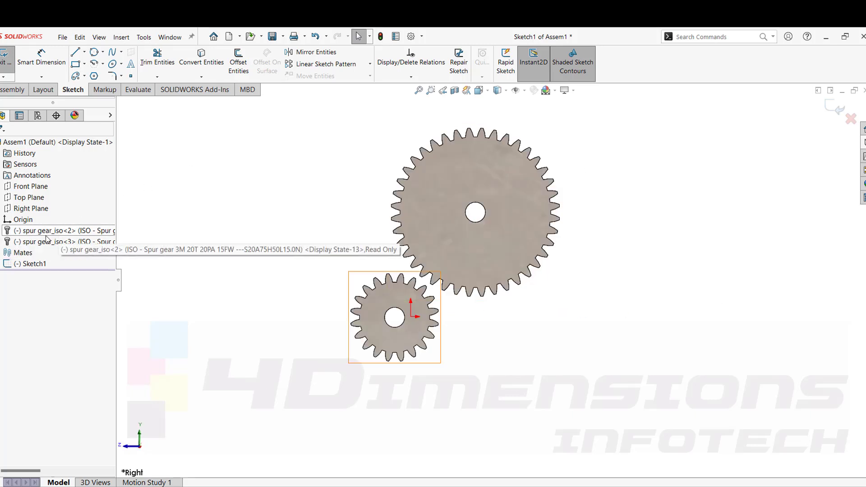
pyautogui.click(1, 231)
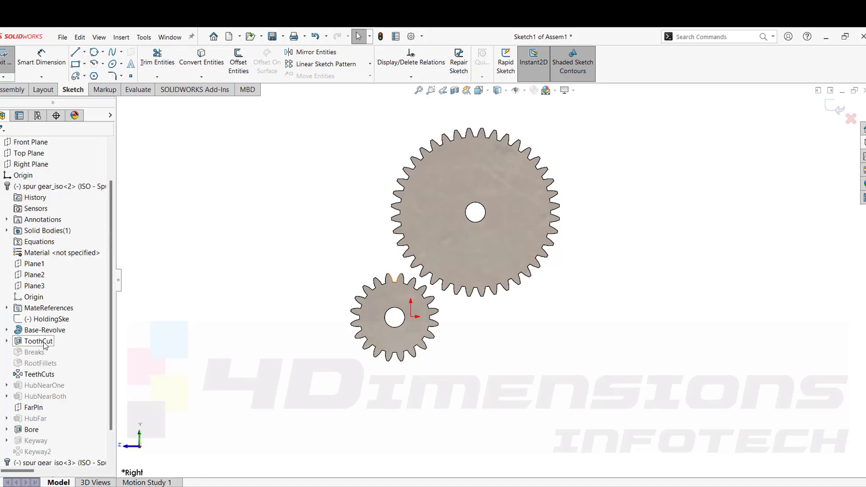
pyautogui.click(6, 341)
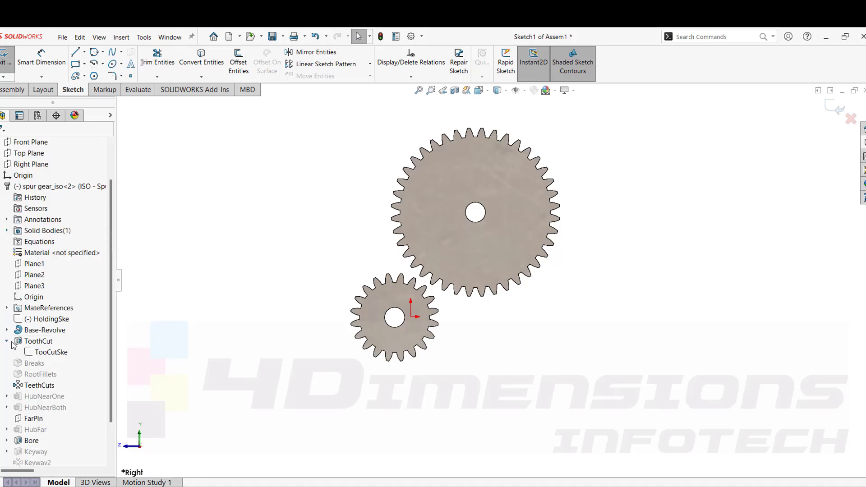
pyautogui.click(51, 355)
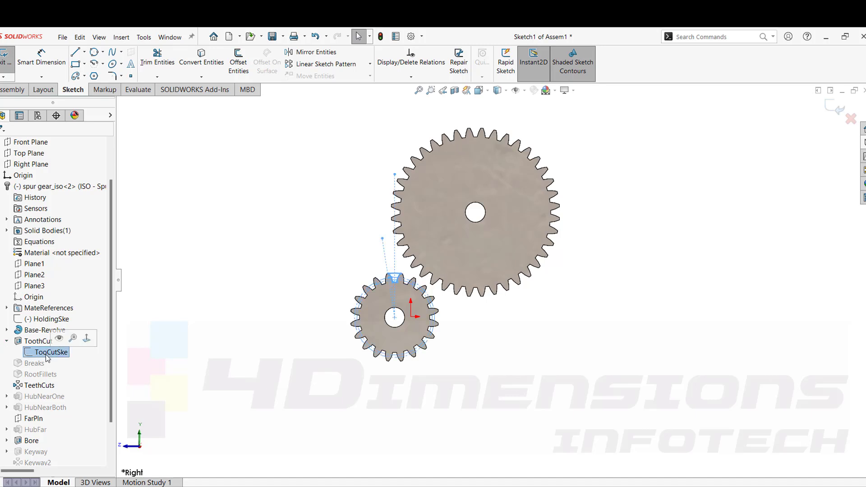
pyautogui.click(59, 343)
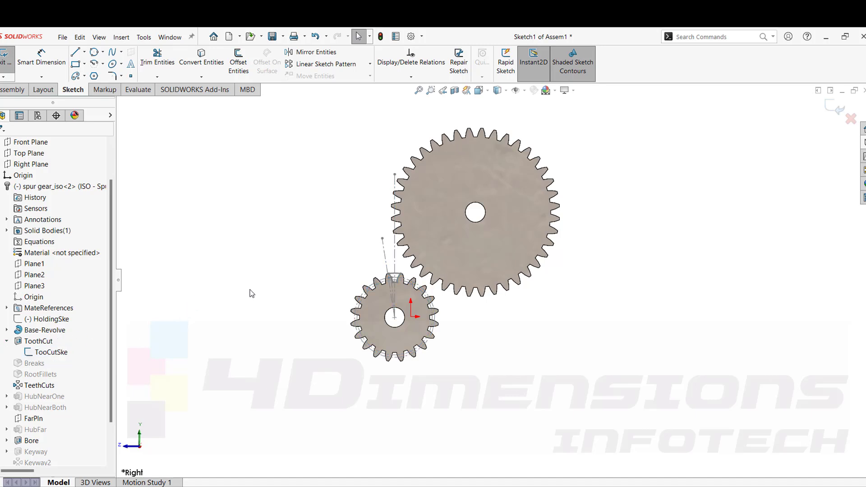
# Show the tooth-cut sketch (TooCutSke) of the second gear, spur gear_iso<3>.
pyautogui.scroll(-5, 397, 293)
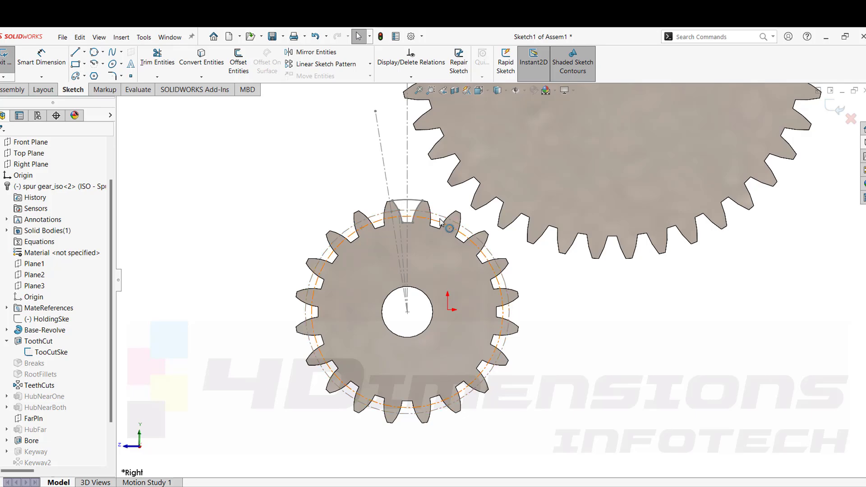
pyautogui.scroll(5, 373, 243)
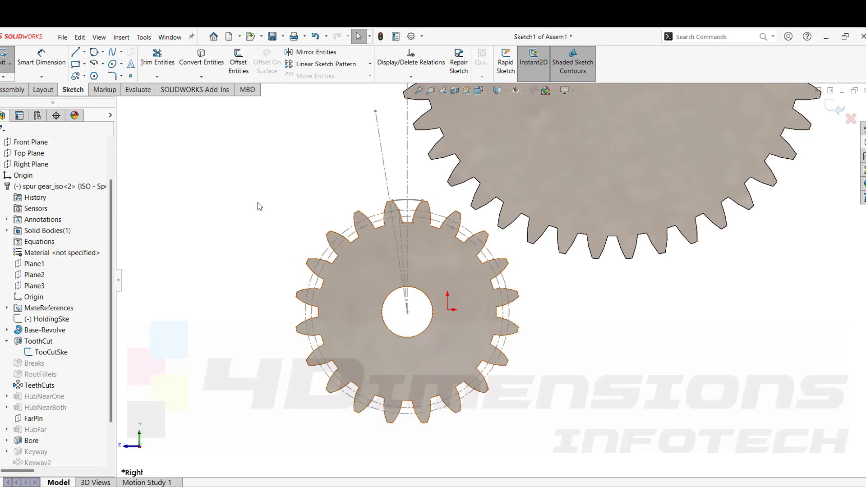
pyautogui.scroll(-4, 478, 257)
pyautogui.scroll(-2, 494, 251)
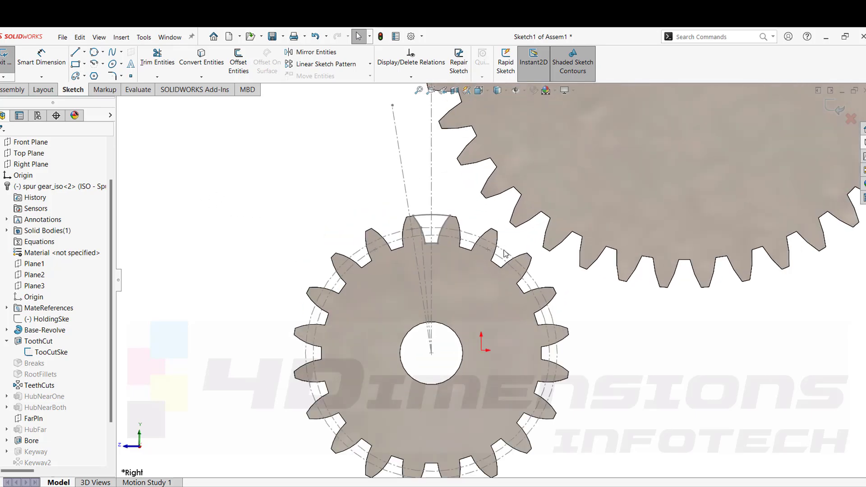
pyautogui.scroll(1, 505, 257)
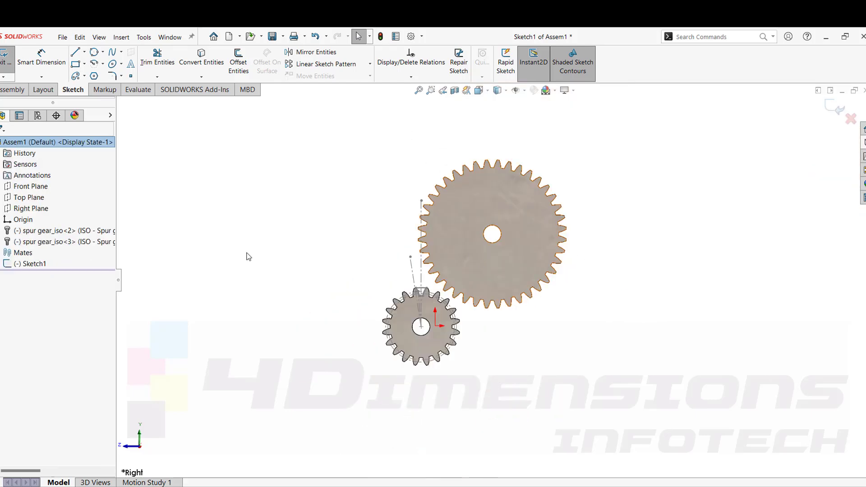
pyautogui.click(1, 242)
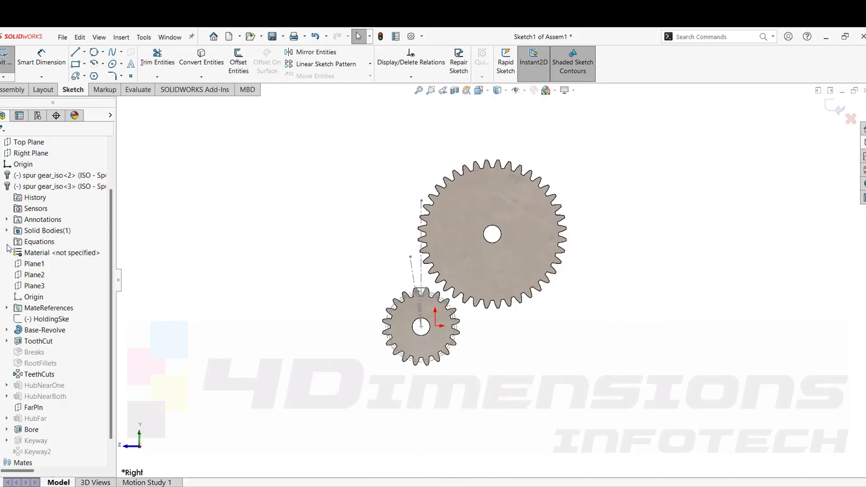
pyautogui.click(7, 342)
pyautogui.click(53, 352)
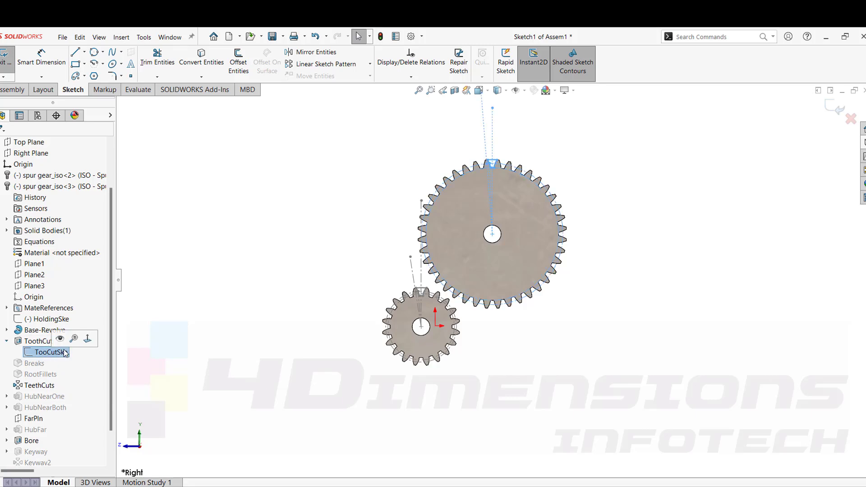
pyautogui.click(62, 341)
# Convert the small gear's face edges into entities of the current sketch with Convert Entities.
pyautogui.moveTo(537, 158); pyautogui.dragTo(525, 171, button='middle')
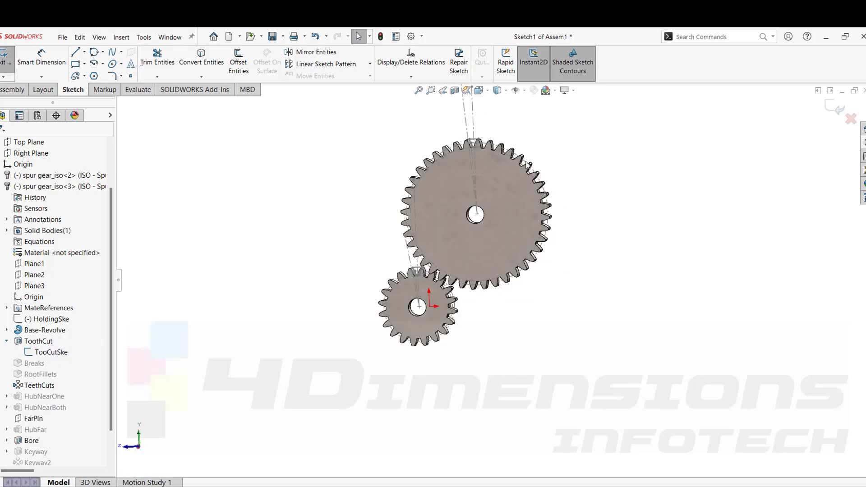
pyautogui.scroll(-2, 525, 171)
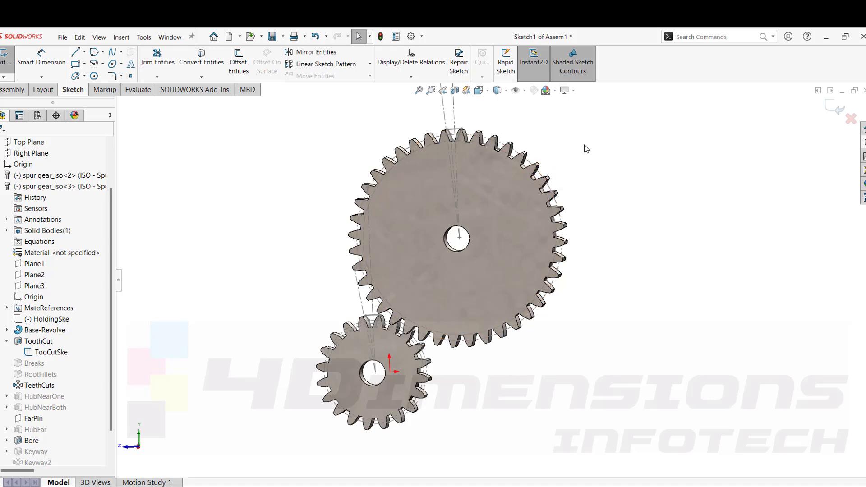
pyautogui.scroll(3, 598, 186)
pyautogui.moveTo(613, 206); pyautogui.dragTo(629, 231, button='middle')
pyautogui.scroll(-1, 496, 311)
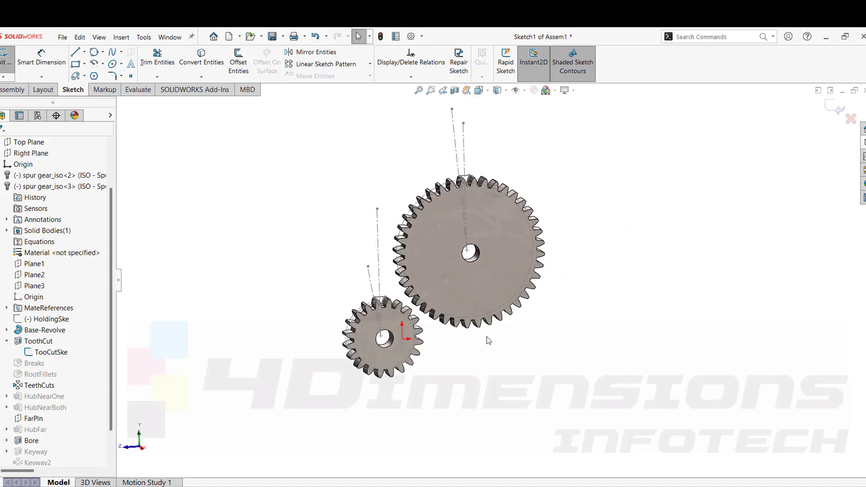
pyautogui.hotkey('ctrl', '4')
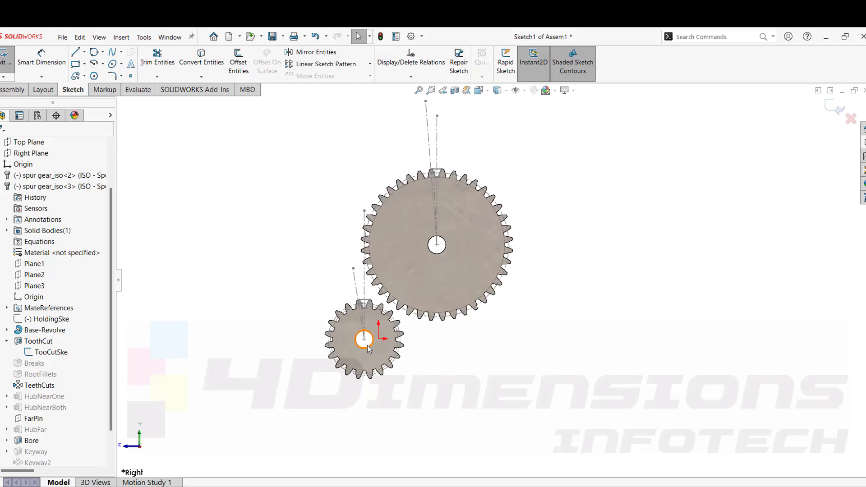
pyautogui.scroll(-3, 356, 336)
pyautogui.click(359, 269)
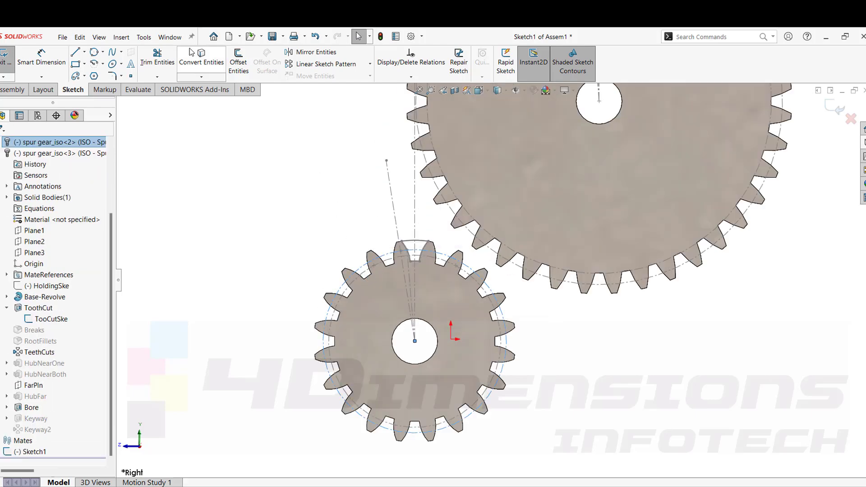
pyautogui.click(204, 63)
# Sketch a circle about 80 mm in diameter beside the small gear, just below the large gear.
pyautogui.scroll(3, 367, 240)
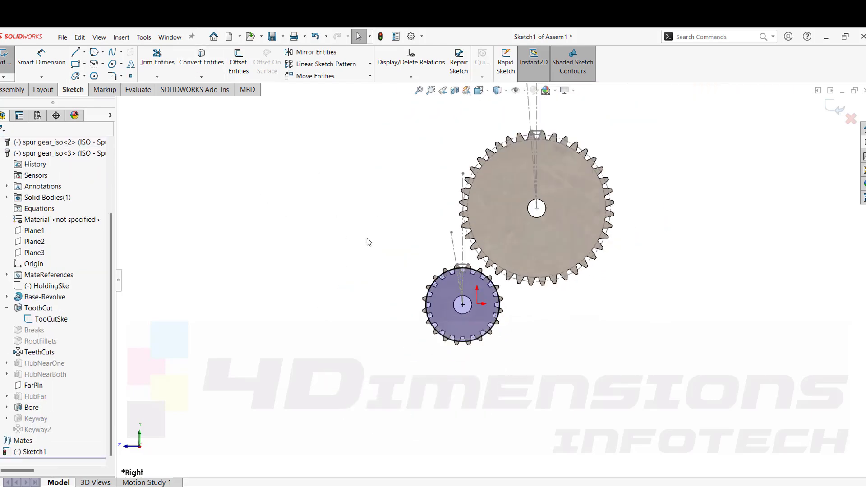
pyautogui.scroll(-2, 524, 302)
pyautogui.scroll(-2, 524, 303)
pyautogui.scroll(2, 453, 244)
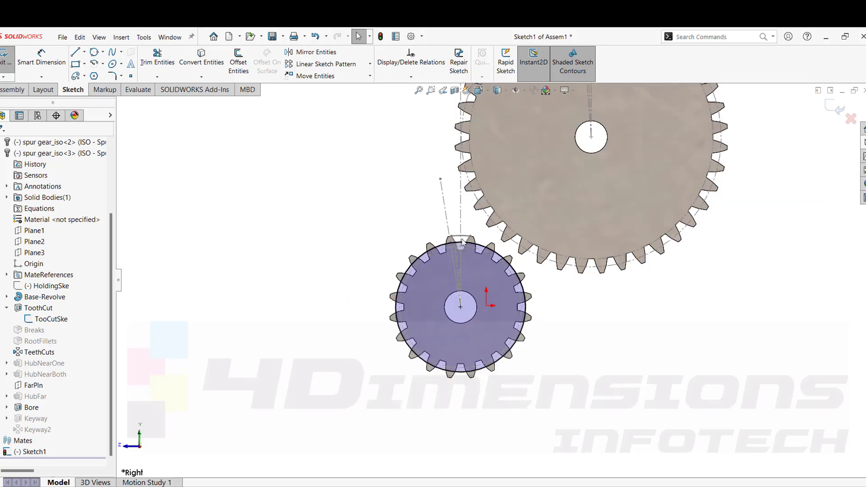
pyautogui.scroll(4, 425, 209)
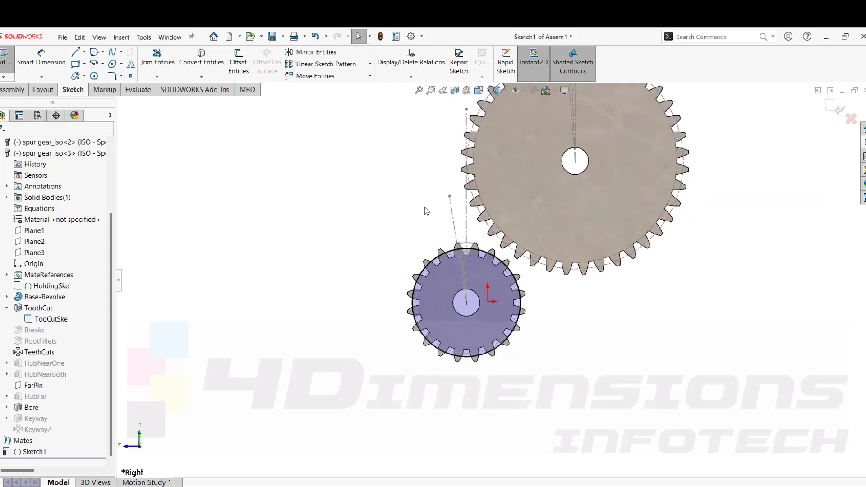
pyautogui.scroll(-2, 501, 217)
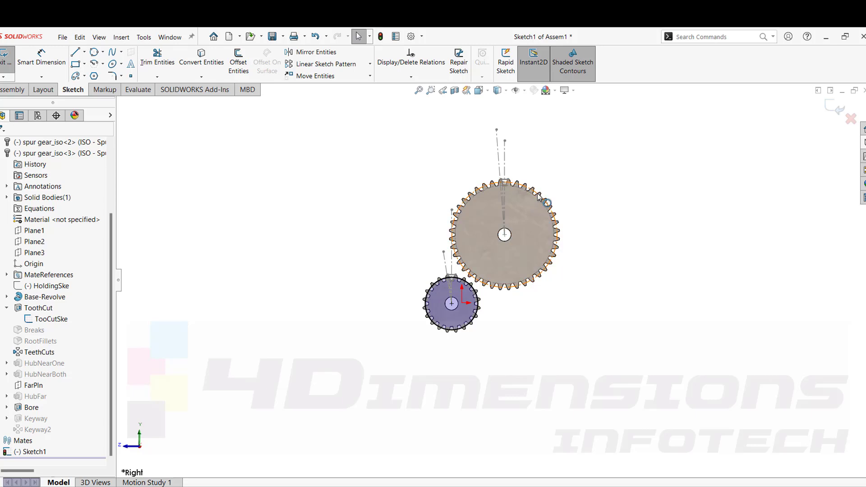
pyautogui.scroll(-3, 552, 218)
pyautogui.scroll(3, 483, 344)
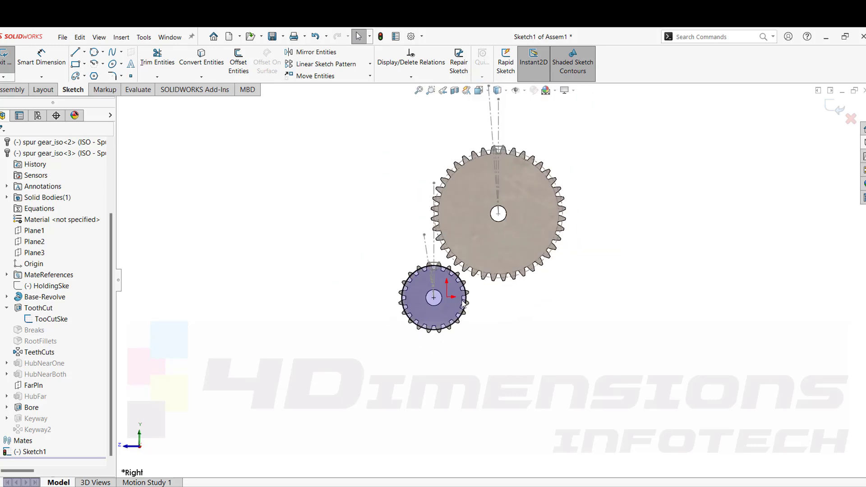
pyautogui.scroll(-2, 440, 260)
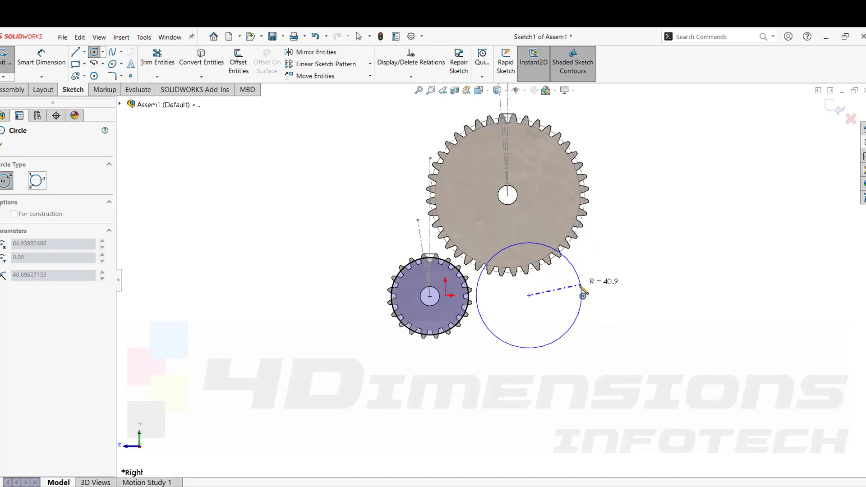
pyautogui.click(581, 293)
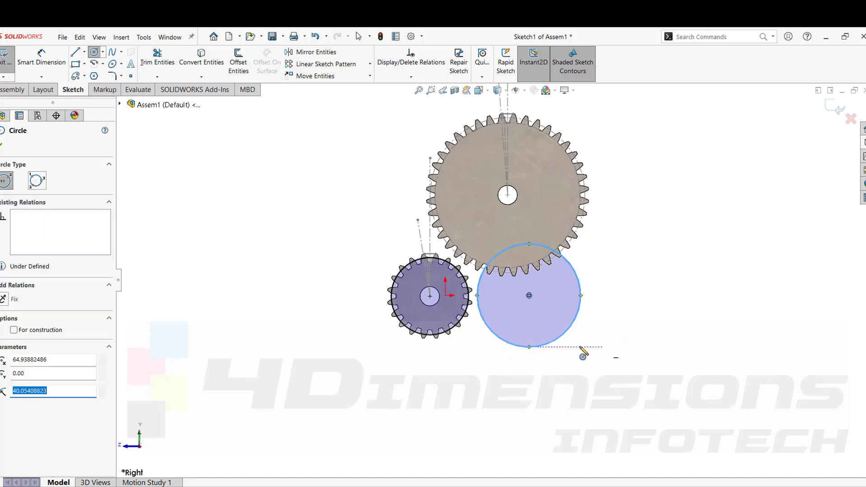
pyautogui.press('Escape')
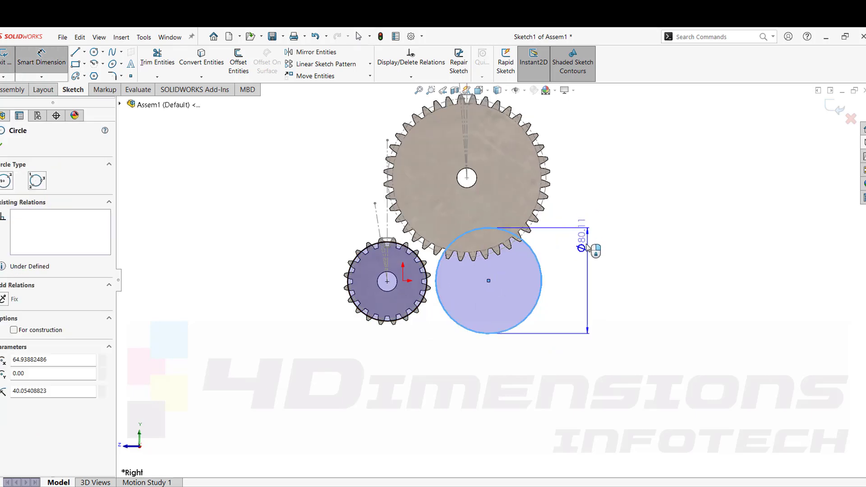
# Dimension the diameter of the new circle beside the small gear.
pyautogui.click(588, 246)
pyautogui.click(547, 228)
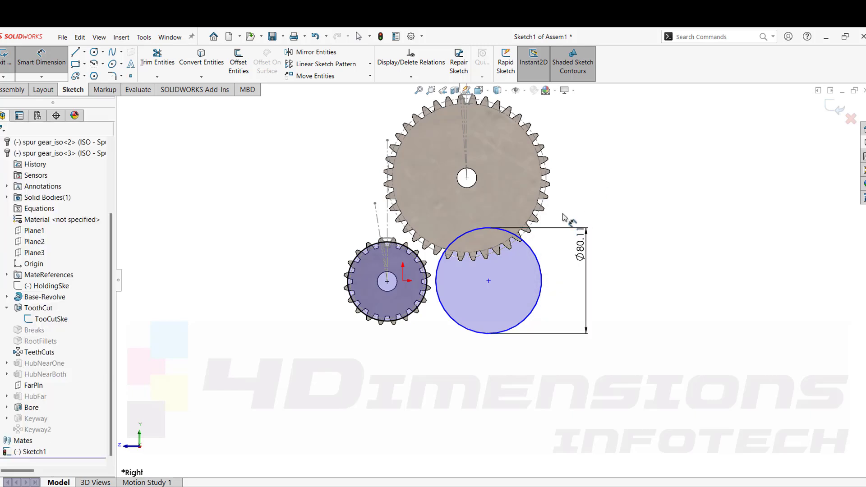
pyautogui.press('Escape')
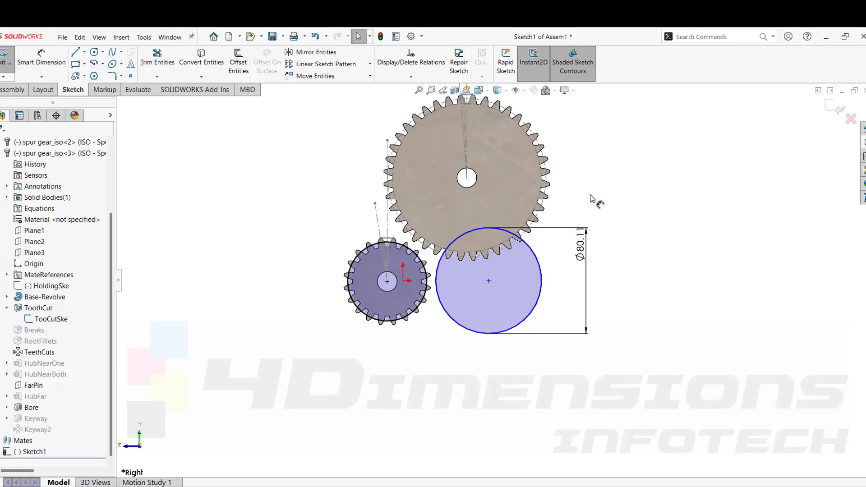
pyautogui.click(516, 116)
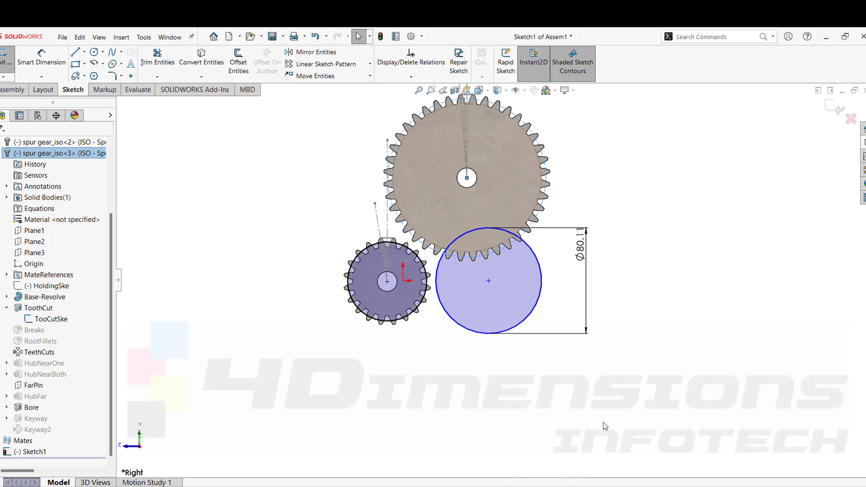
pyautogui.click(608, 399)
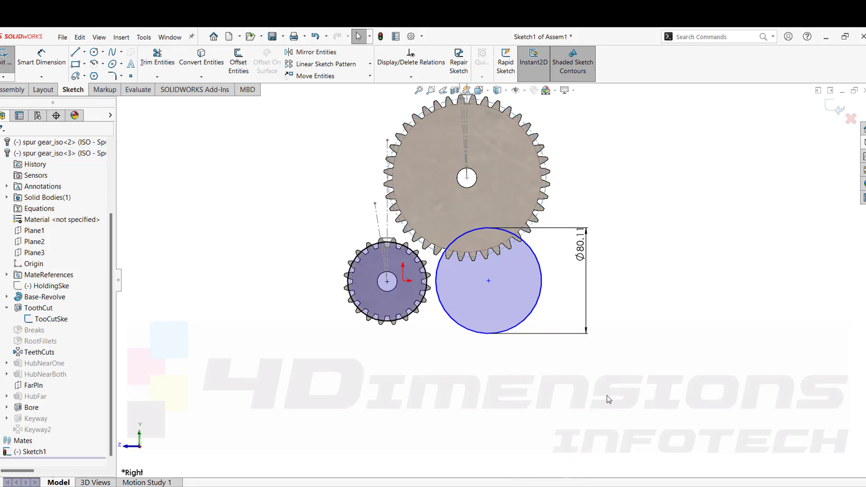
# Set the circle's diameter to 120 mm.
pyautogui.doubleClick(583, 251)
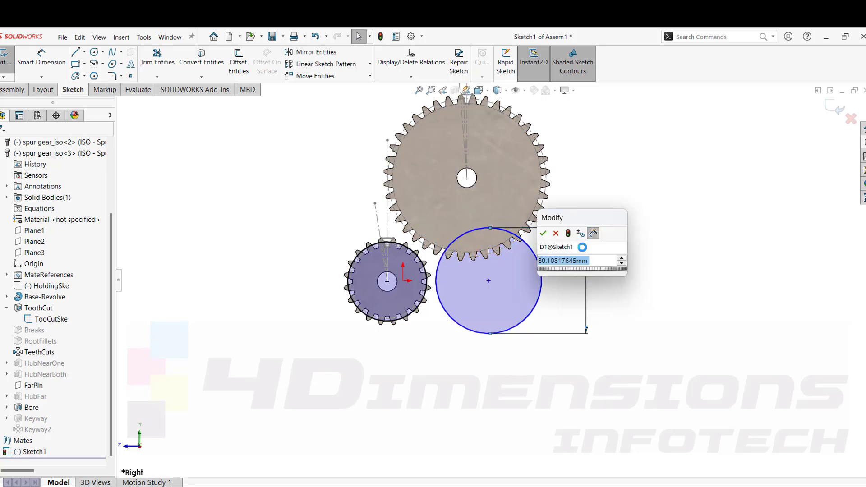
pyautogui.write('120')
pyautogui.press('Return')
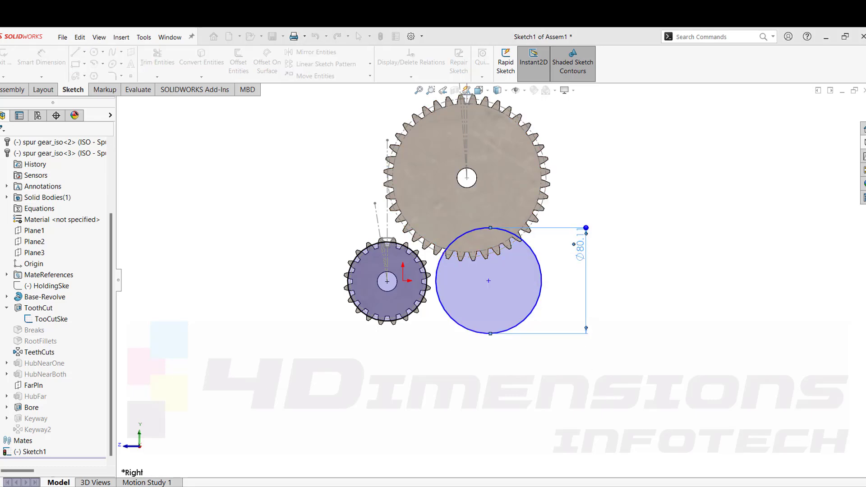
pyautogui.click(725, 256)
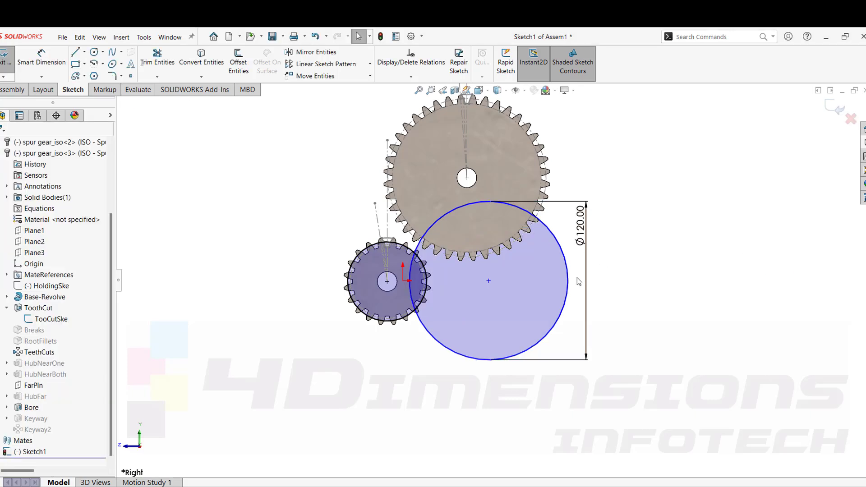
# Move the circle rightward and make its center horizontal with the small gear's center.
pyautogui.moveTo(489, 280); pyautogui.dragTo(557, 283)
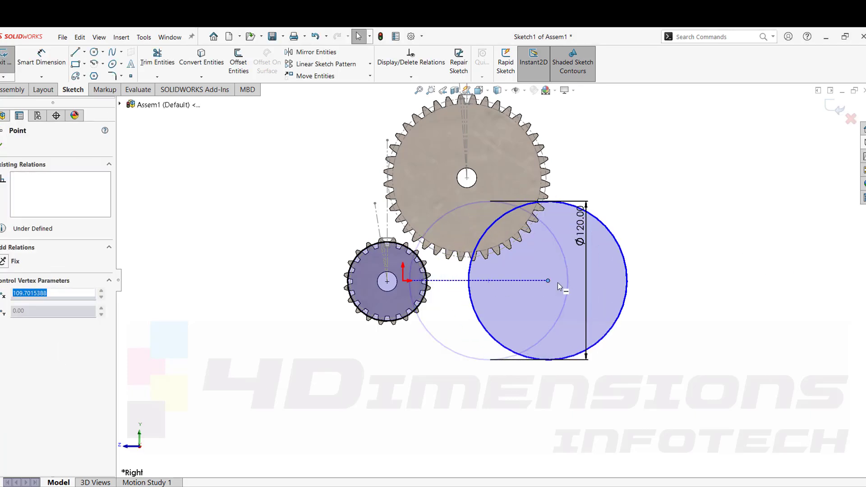
pyautogui.click(751, 320)
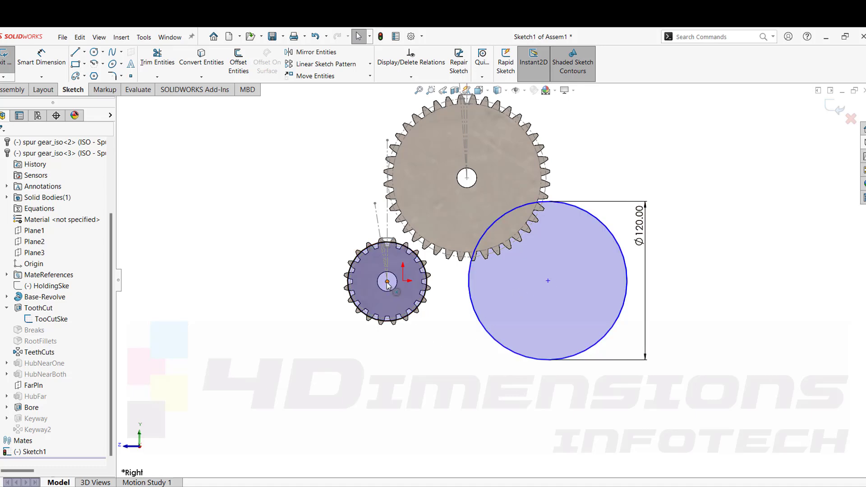
pyautogui.click(548, 280)
pyautogui.keyDown('ctrl'); pyautogui.click(548, 281); pyautogui.keyUp('ctrl')
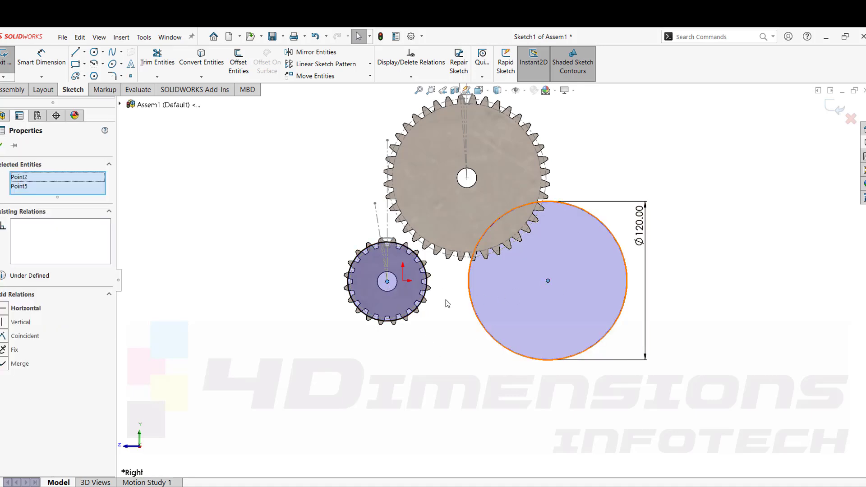
pyautogui.click(6, 312)
pyautogui.click(178, 259)
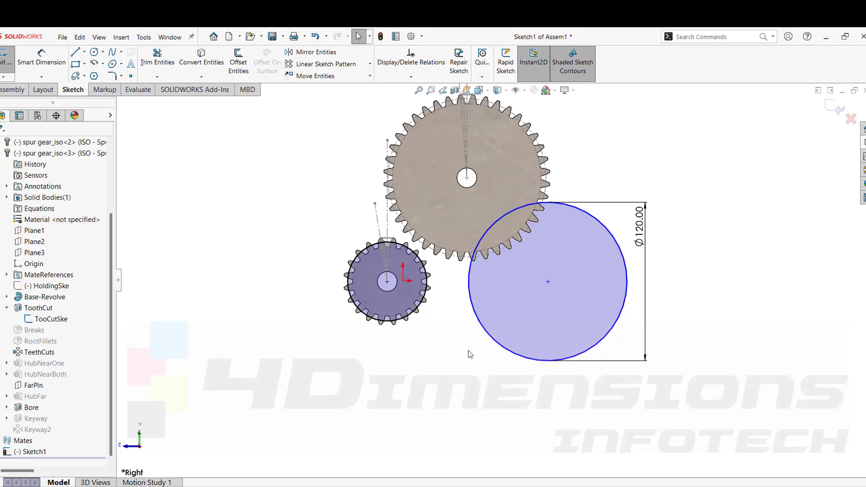
# Make the 120 mm circle tangent to the small gear's converted circle.
pyautogui.click(473, 327)
pyautogui.keyDown('ctrl'); pyautogui.click(406, 319); pyautogui.keyUp('ctrl')
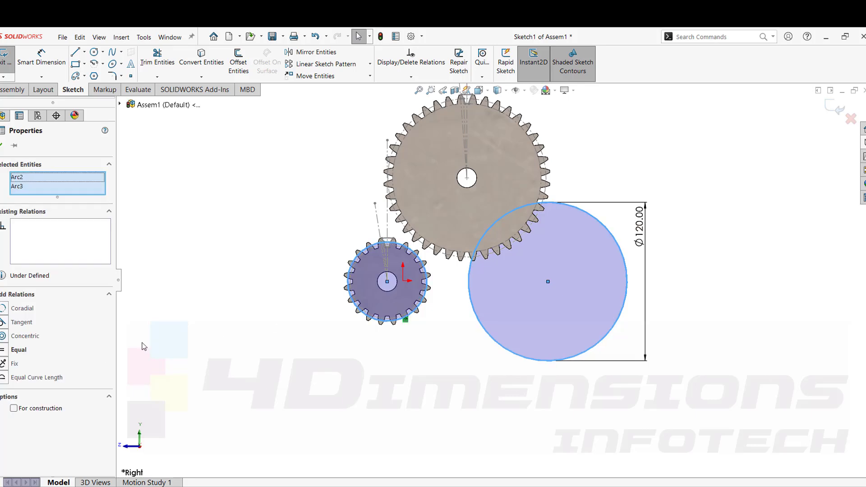
pyautogui.click(14, 322)
pyautogui.click(234, 320)
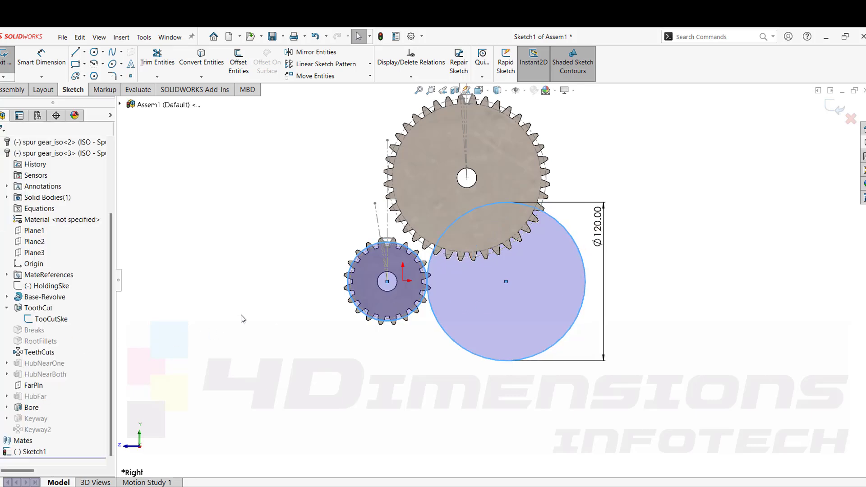
# Exit the sketch and add a Coincident mate between the small gear's front face and its sketch circle.
pyautogui.moveTo(452, 326); pyautogui.dragTo(698, 212, button='middle')
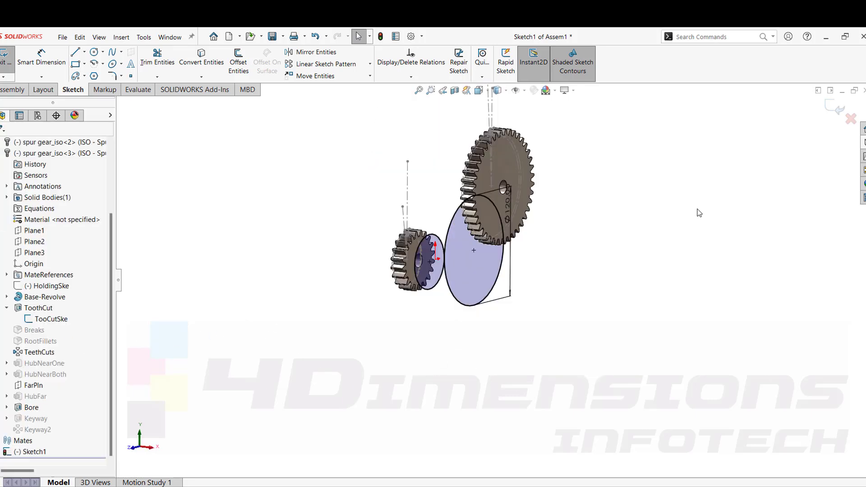
pyautogui.click(833, 108)
pyautogui.moveTo(596, 283); pyautogui.dragTo(487, 158, button='middle')
pyautogui.moveTo(639, 315); pyautogui.dragTo(526, 321, button='middle')
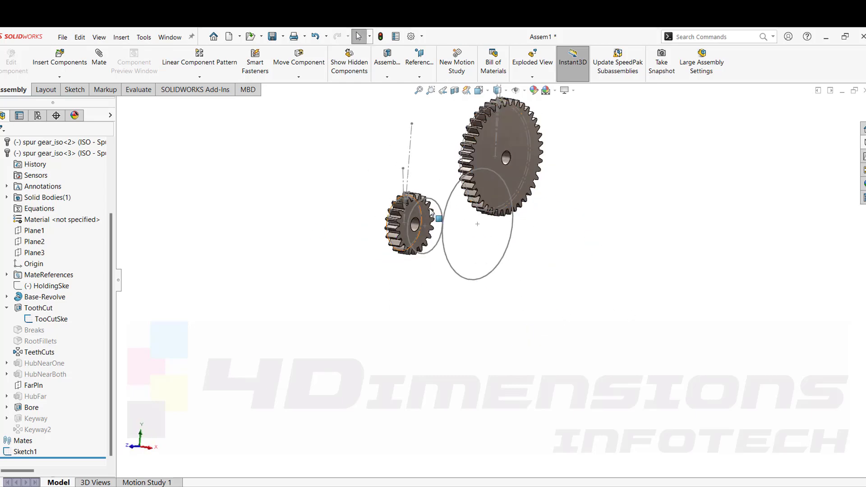
pyautogui.scroll(-3, 439, 211)
pyautogui.moveTo(444, 233); pyautogui.dragTo(517, 242, button='middle')
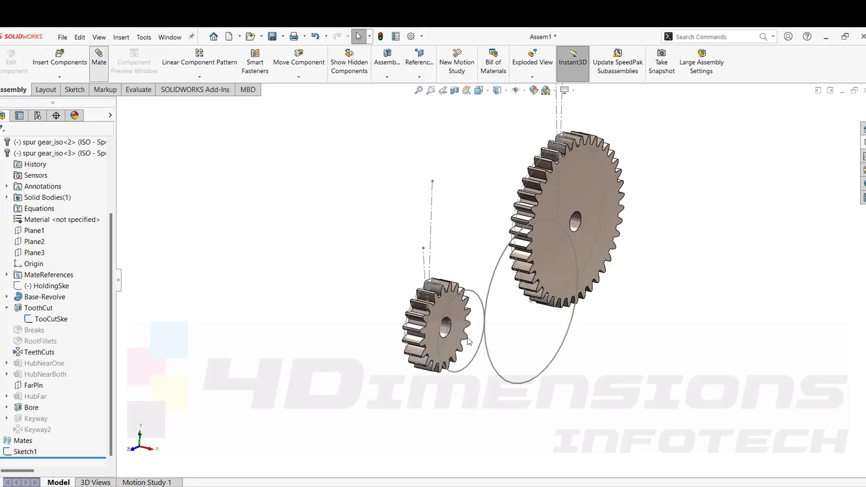
pyautogui.click(476, 294)
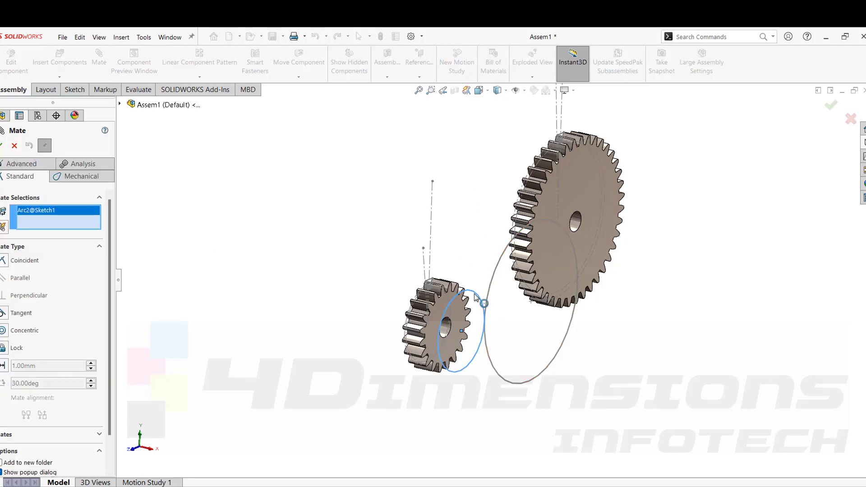
pyautogui.scroll(3, 466, 236)
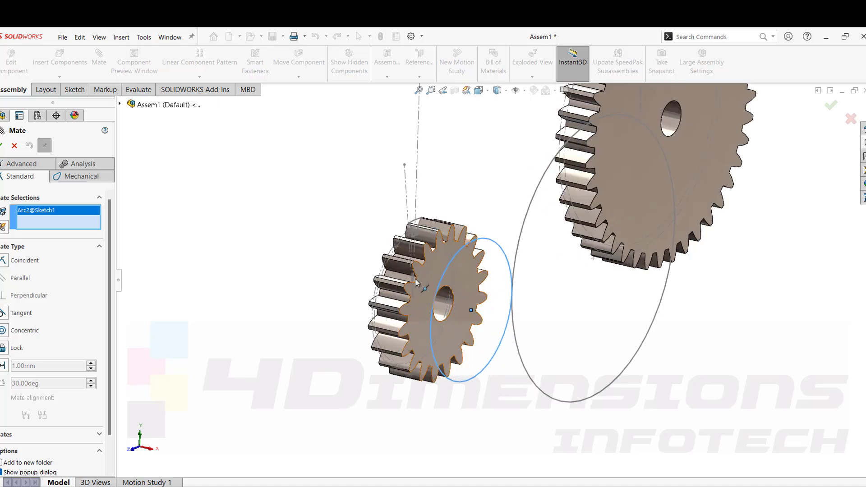
pyautogui.click(430, 274)
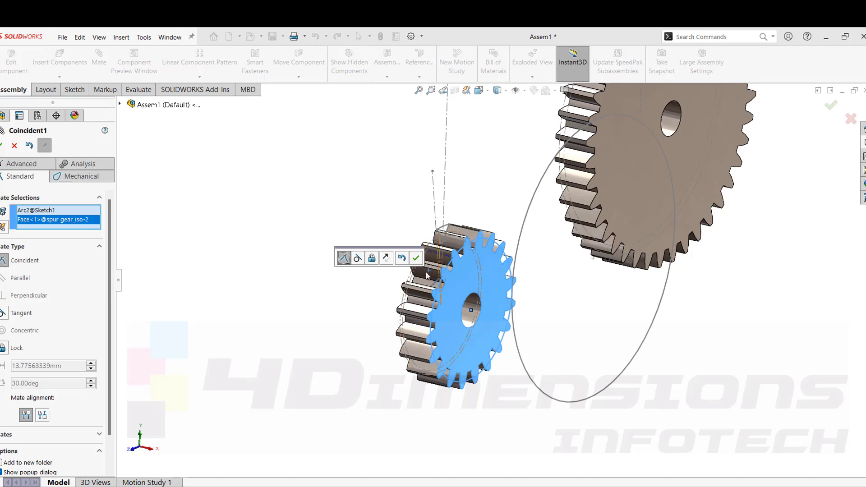
pyautogui.click(415, 258)
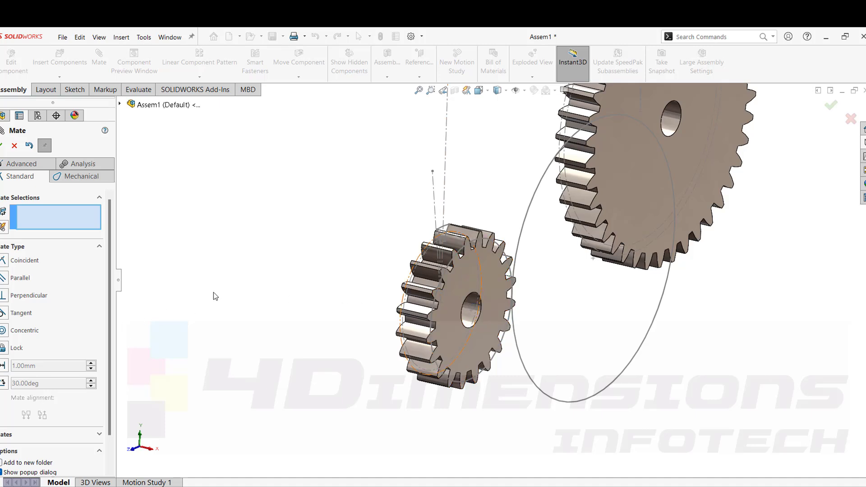
# Add a Concentric mate between the small gear's bore and its sketch circle.
pyautogui.click(4, 331)
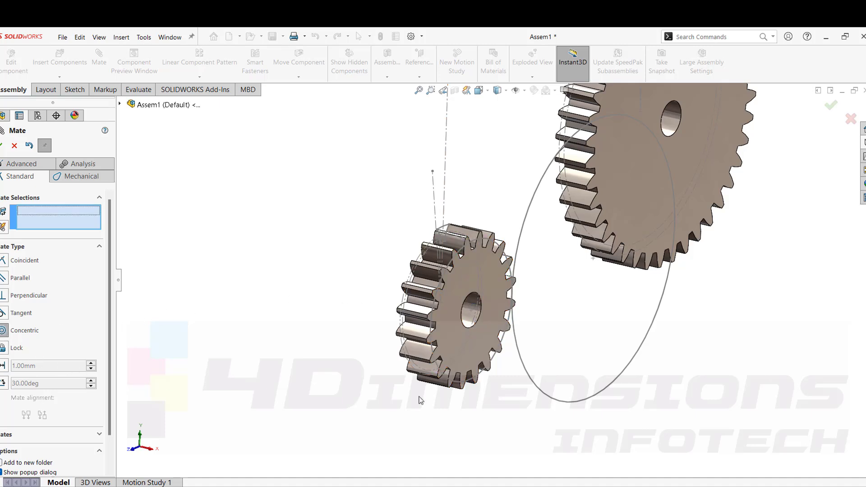
pyautogui.click(469, 301)
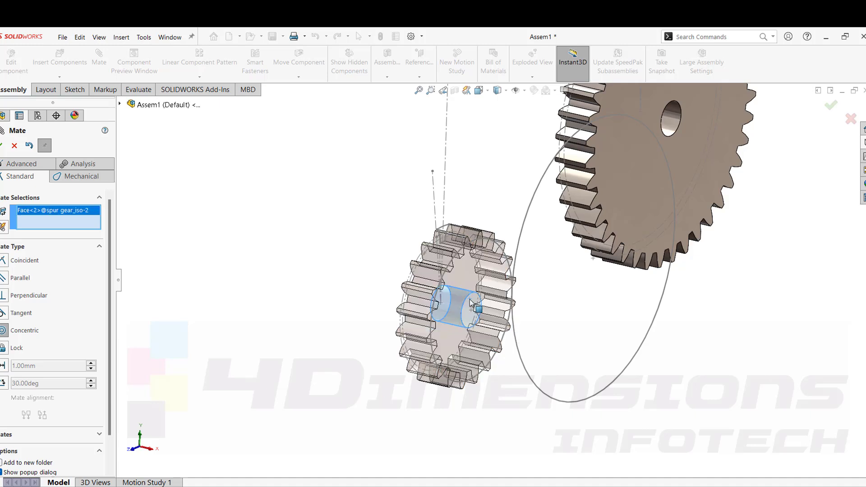
pyautogui.click(461, 254)
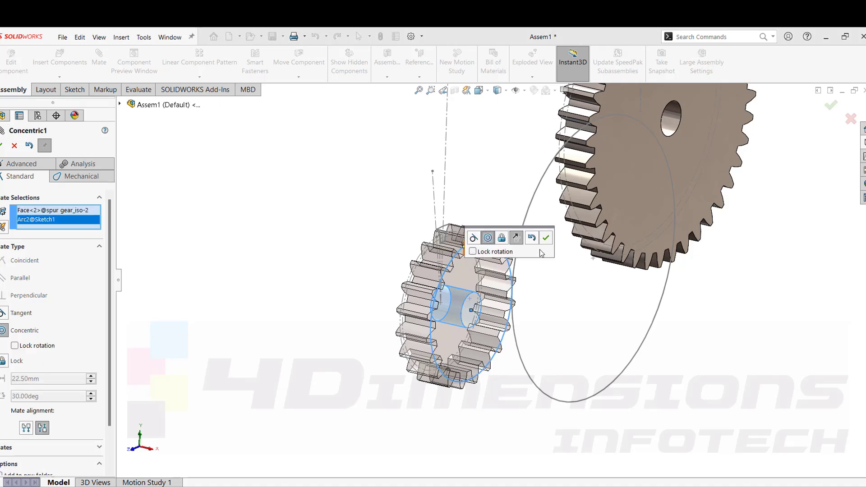
pyautogui.click(551, 236)
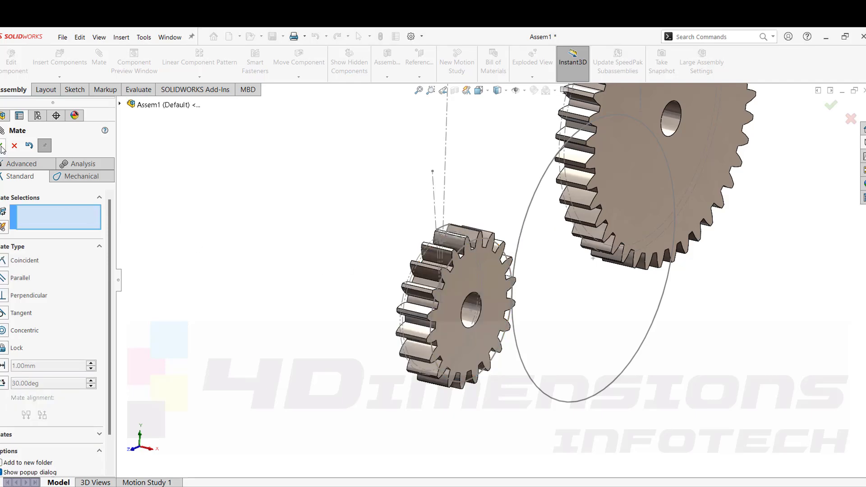
# Add a Coincident mate between the large gear's front face and the 120 mm sketch circle.
pyautogui.scroll(6, 469, 267)
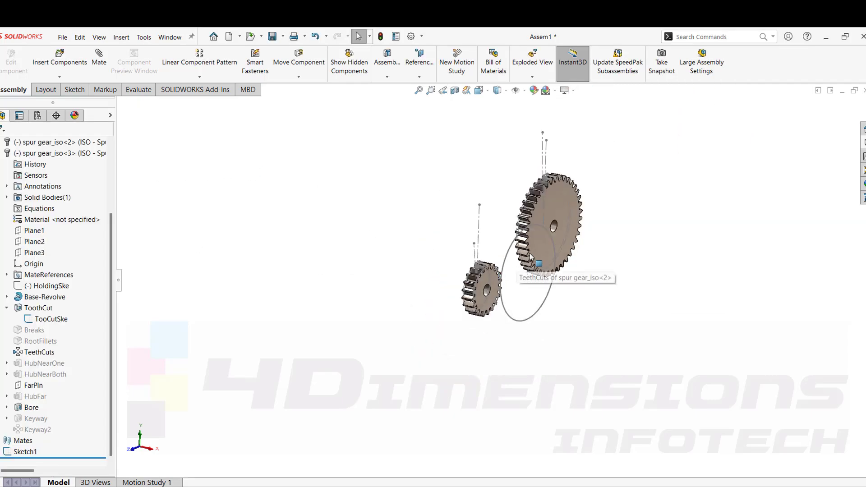
pyautogui.scroll(-2, 535, 247)
pyautogui.moveTo(563, 288); pyautogui.dragTo(551, 210, button='middle')
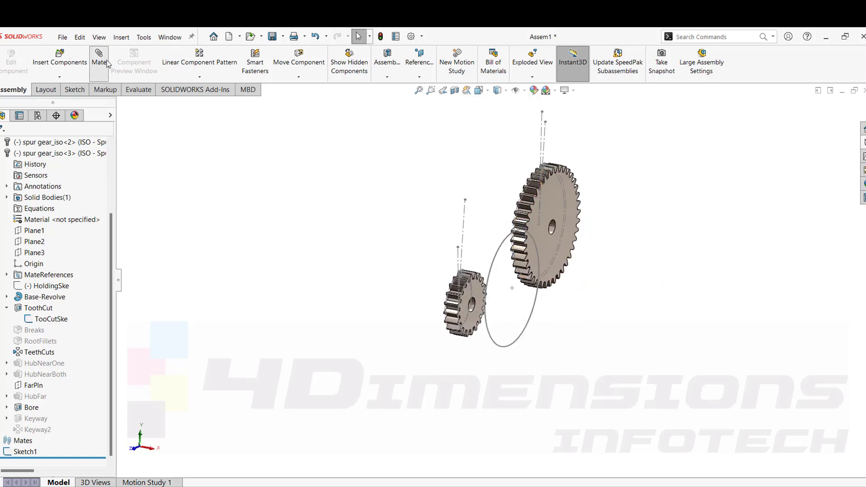
pyautogui.click(553, 198)
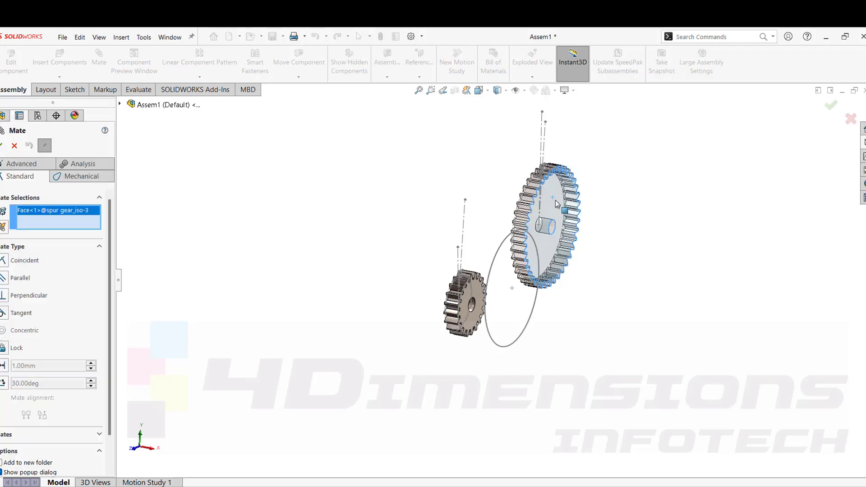
pyautogui.click(505, 244)
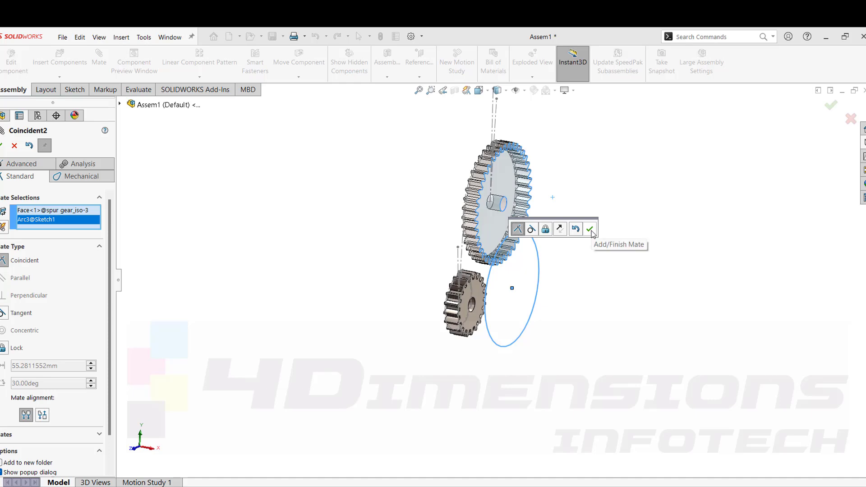
pyautogui.click(591, 230)
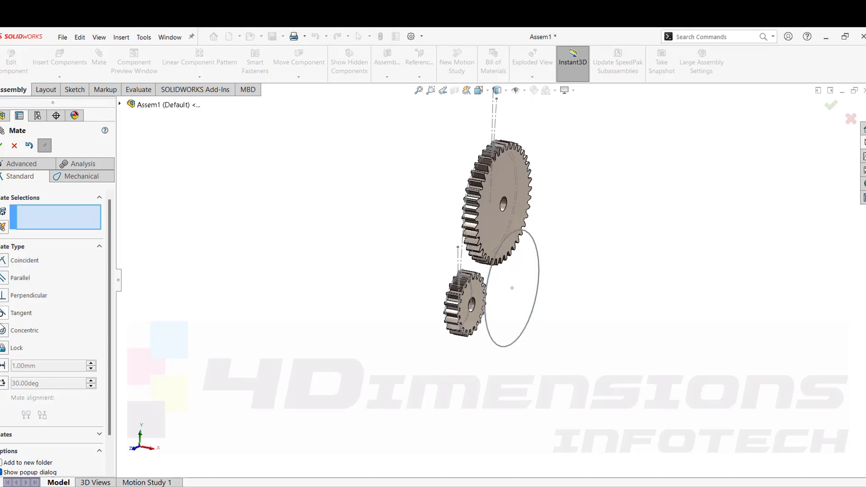
# Add a Concentric mate between the large gear's bore and the 120 mm sketch circle, and close Mate.
pyautogui.scroll(-3, 532, 194)
pyautogui.click(503, 205)
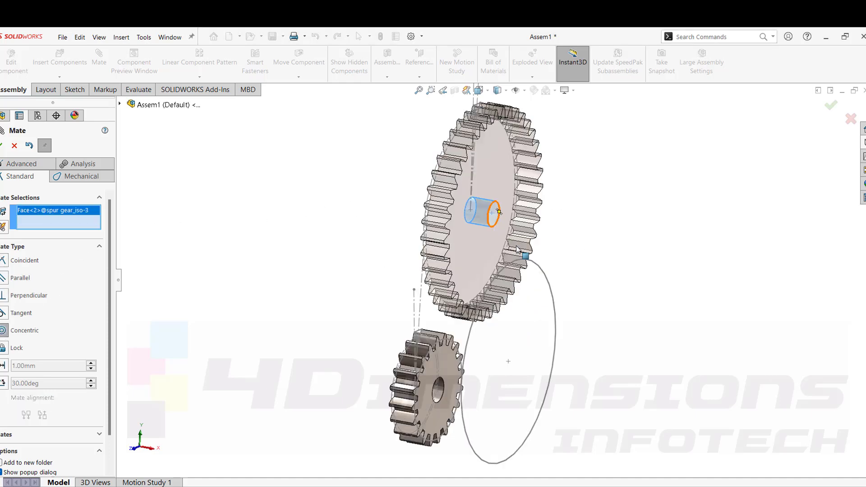
pyautogui.click(535, 264)
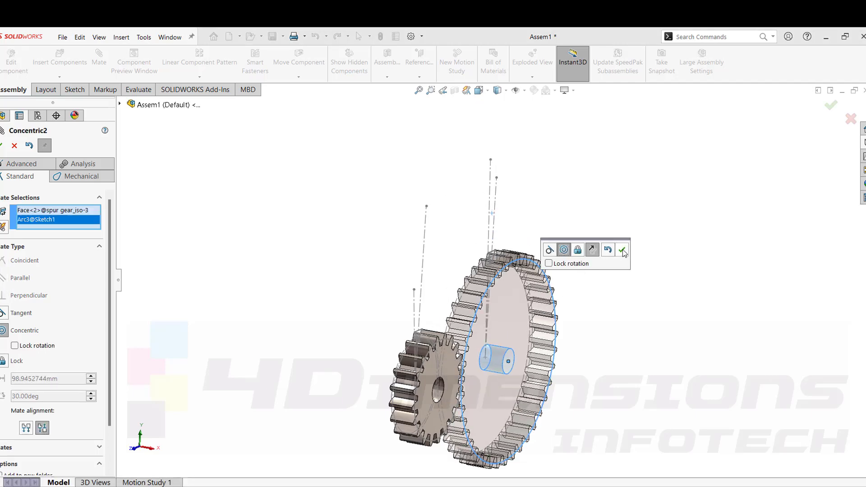
pyautogui.click(622, 249)
pyautogui.click(2, 145)
# In the Right view, rotate the small gear slightly so its teeth mesh with the large gear's teeth.
pyautogui.hotkey('ctrl', '4')
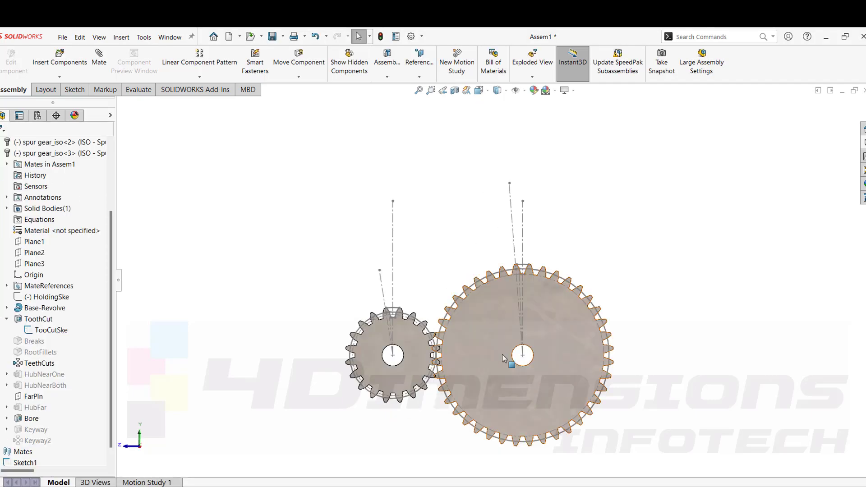
pyautogui.scroll(-3, 450, 367)
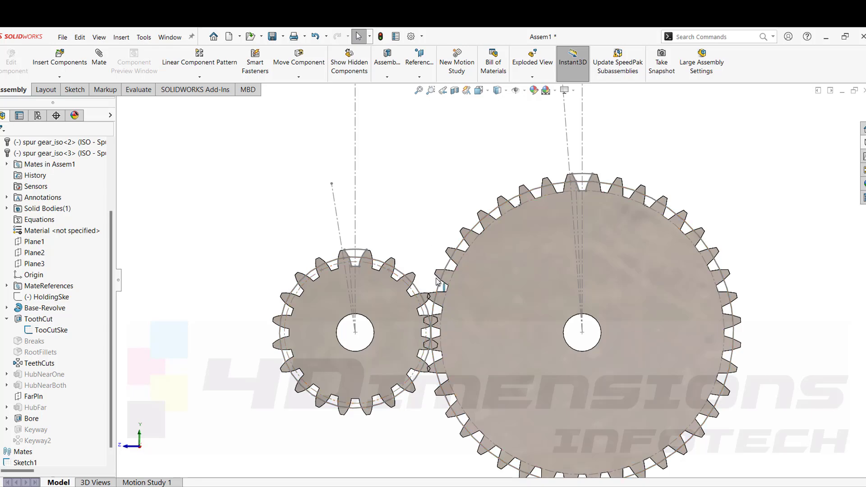
pyautogui.scroll(-4, 434, 275)
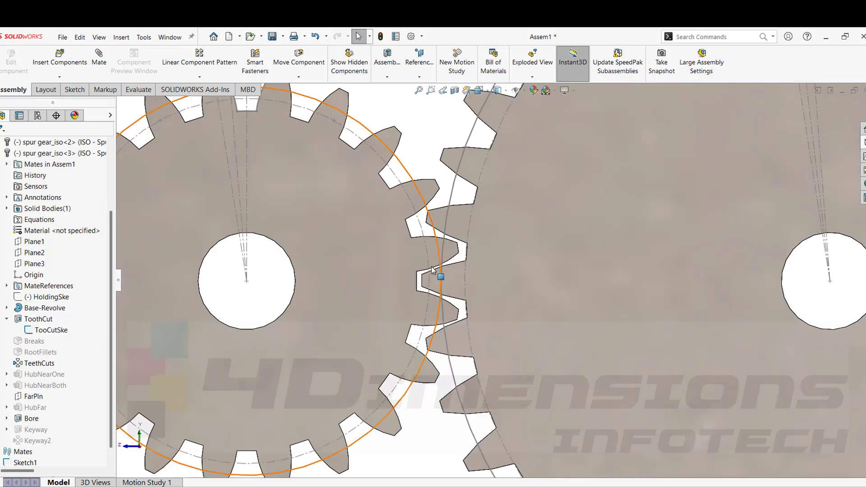
pyautogui.moveTo(422, 276); pyautogui.dragTo(422, 271)
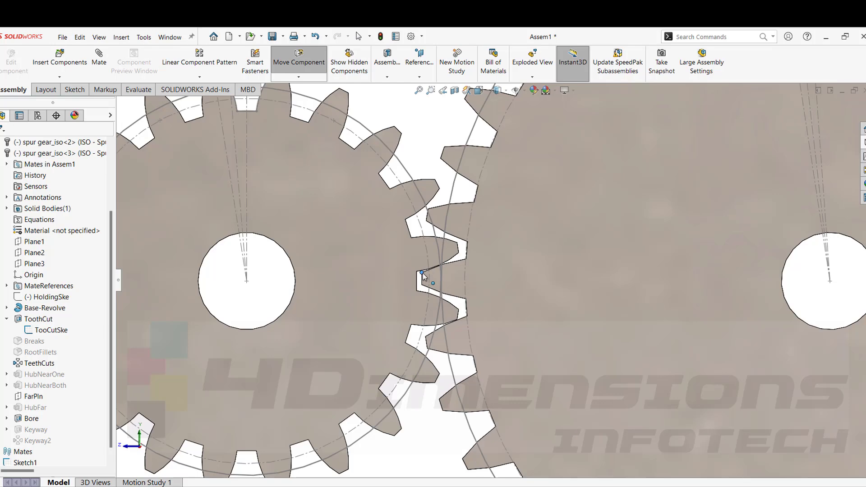
# Nudge the small gear's rotation so its teeth clear the large gear's teeth at the mesh point.
pyautogui.press('Escape')
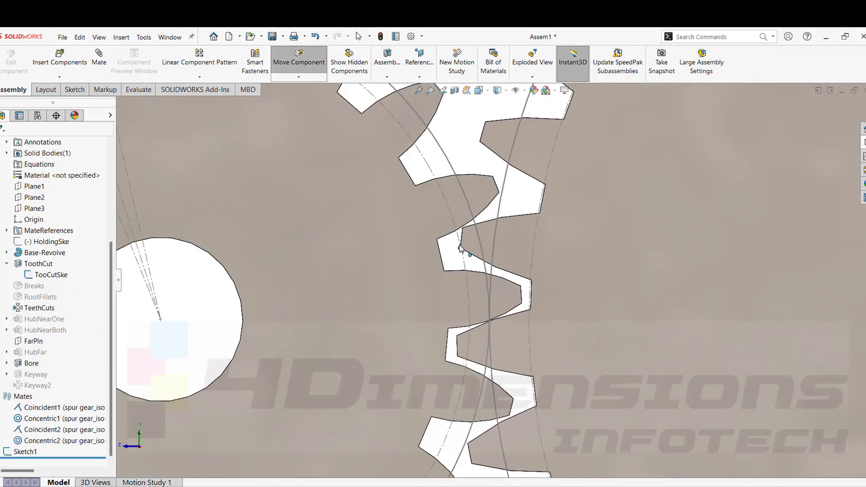
pyautogui.press('Escape')
pyautogui.scroll(-5, 470, 239)
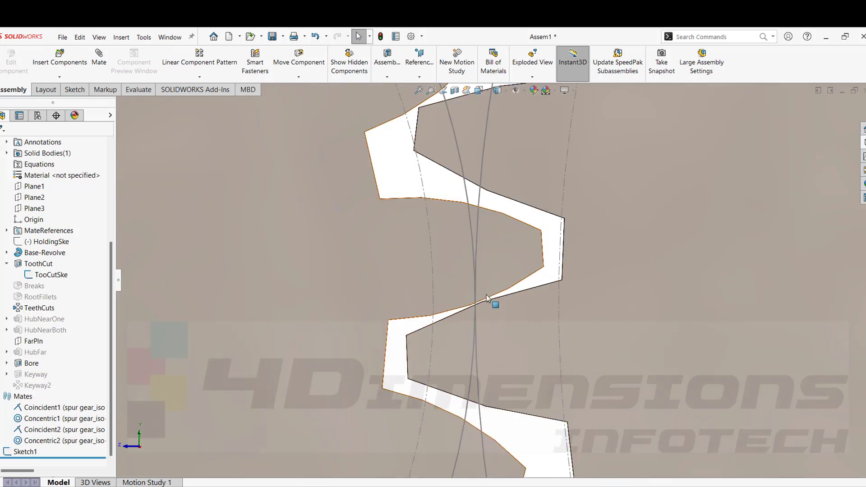
pyautogui.scroll(1, 493, 301)
pyautogui.scroll(-1, 490, 284)
pyautogui.scroll(6, 472, 262)
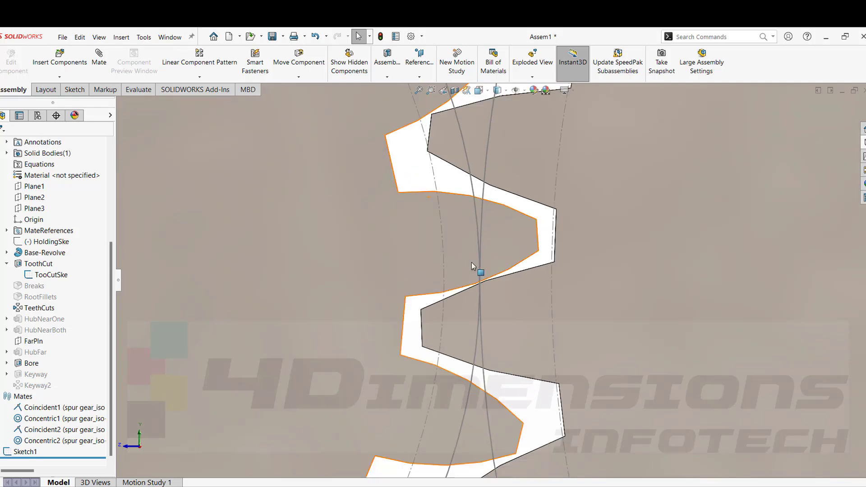
pyautogui.moveTo(517, 300)
pyautogui.mouseDown(button='middle')
pyautogui.moveTo(547, 315)
pyautogui.moveTo(510, 290)
pyautogui.mouseUp(button='middle')
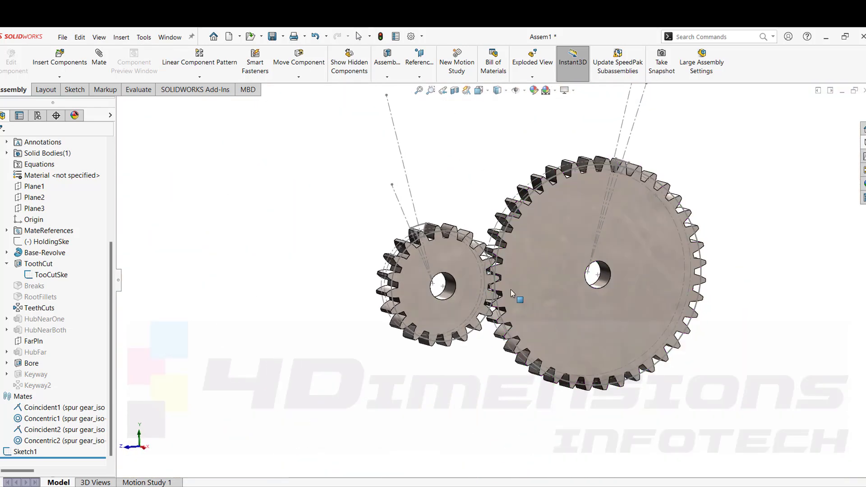
# Start a mechanical Gear mate and select the small gear's bore and the large gear's bore.
pyautogui.click(100, 65)
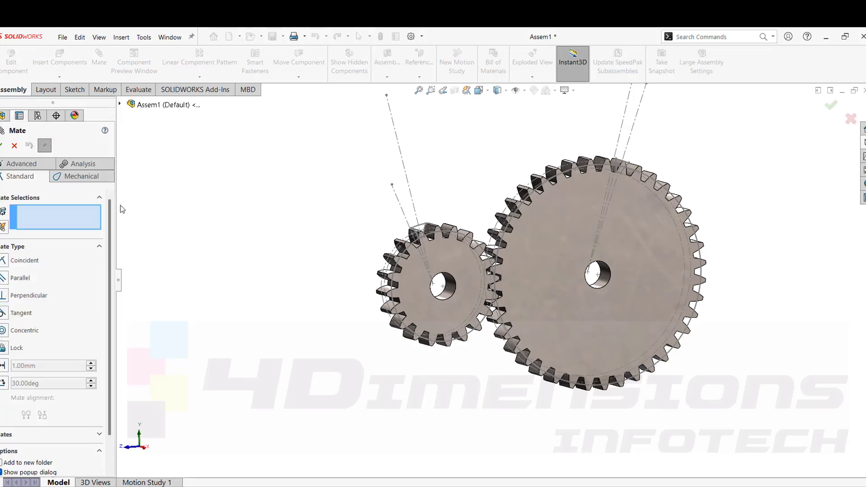
pyautogui.click(82, 177)
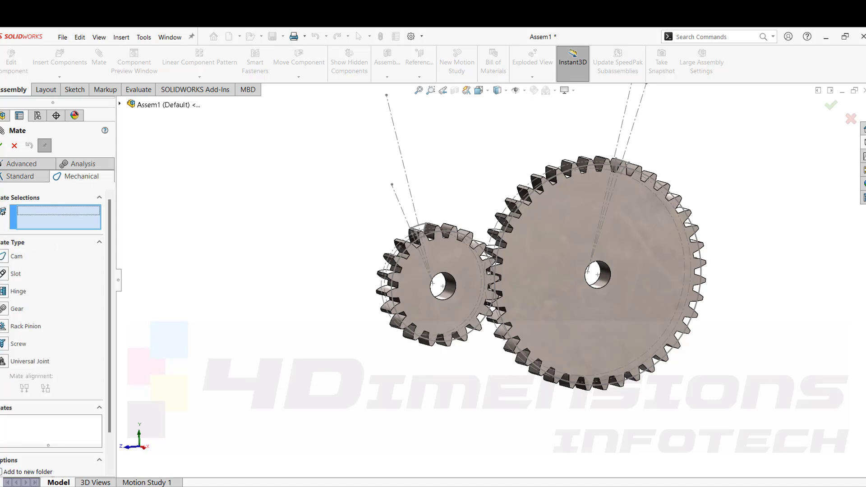
pyautogui.click(3, 308)
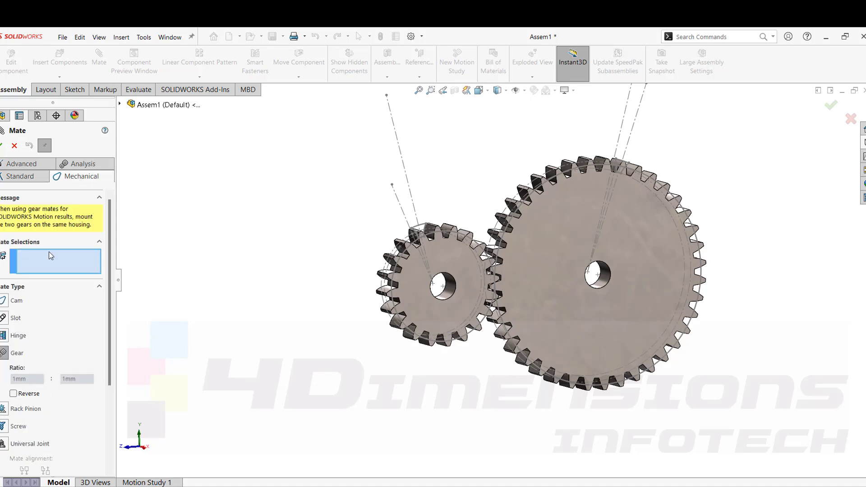
pyautogui.scroll(-3, 435, 300)
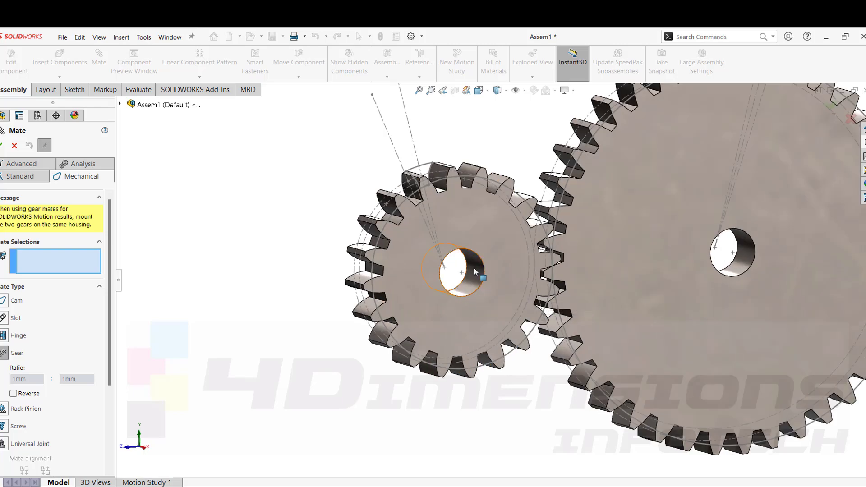
pyautogui.click(480, 276)
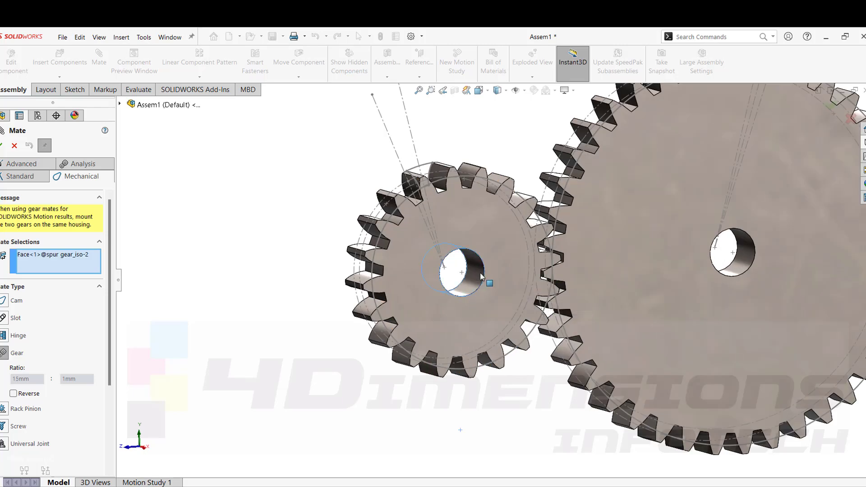
pyautogui.click(747, 265)
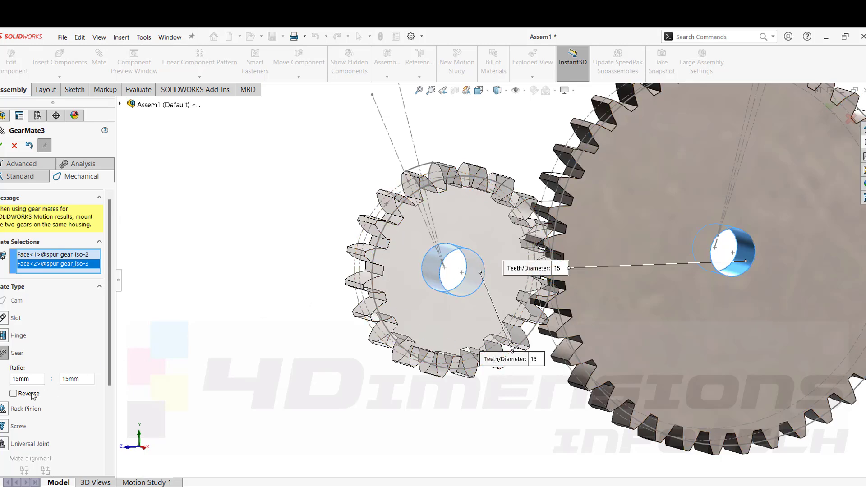
# Set the gear mate ratio to 20 mm : 40 mm, confirm the mate and close Mate.
pyautogui.click(37, 379)
pyautogui.write('20')
pyautogui.press('Return')
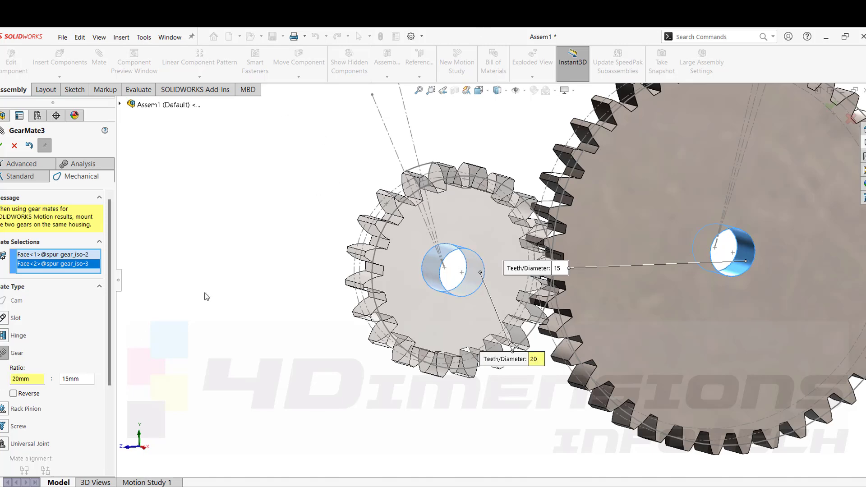
pyautogui.scroll(4, 451, 261)
pyautogui.scroll(-3, 648, 265)
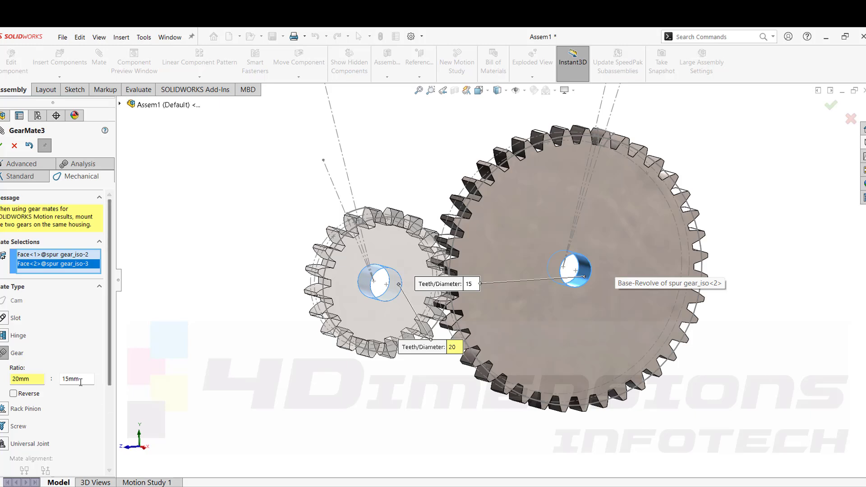
pyautogui.click(63, 379)
pyautogui.write('4')
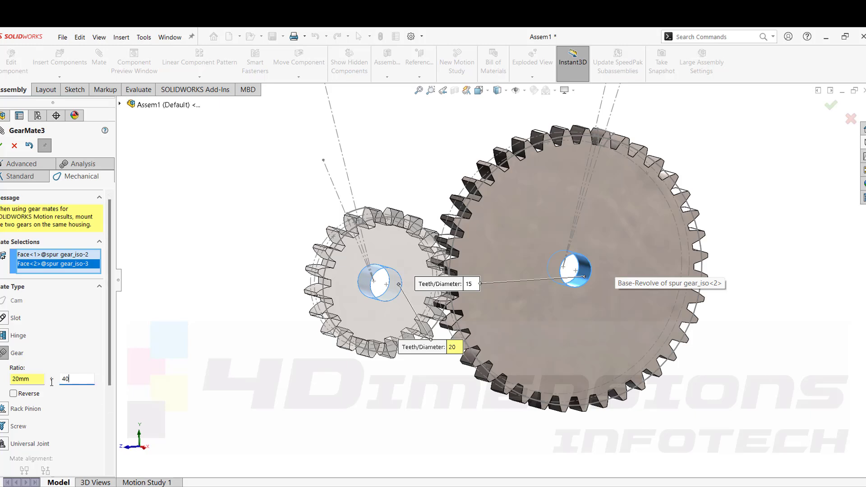
pyautogui.write('0')
pyautogui.press('Return')
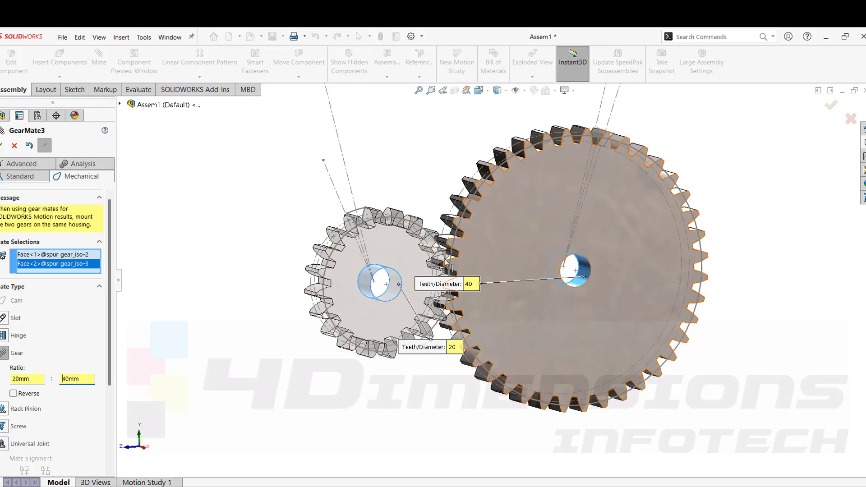
pyautogui.click(1, 146)
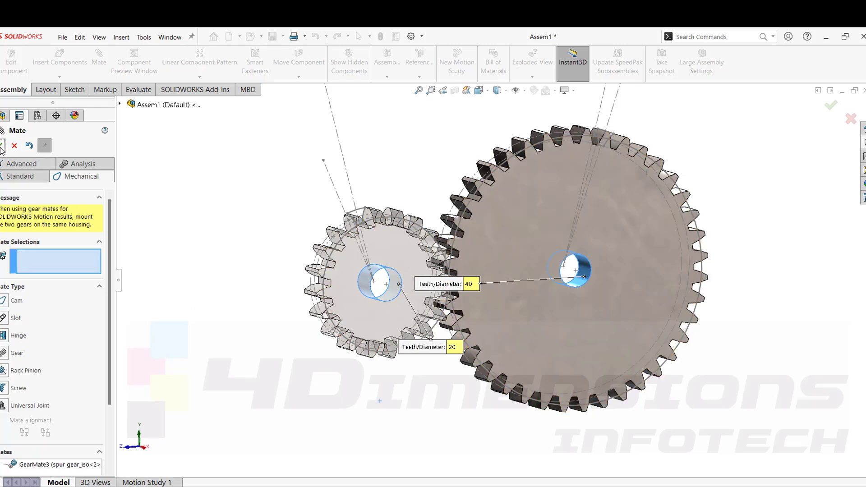
pyautogui.click(1, 146)
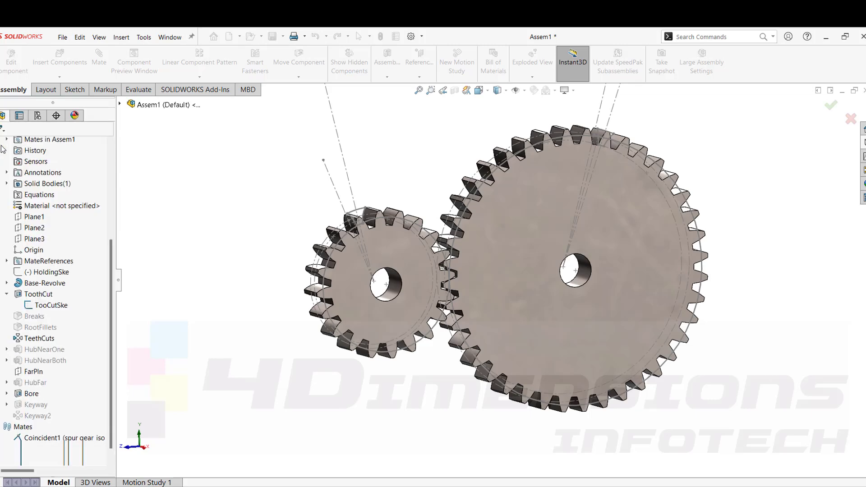
# Rotate the gears to check that they turn together and stay meshed.
pyautogui.click(455, 219)
pyautogui.moveTo(454, 219); pyautogui.dragTo(507, 196)
pyautogui.moveTo(507, 196); pyautogui.dragTo(464, 284, button='middle')
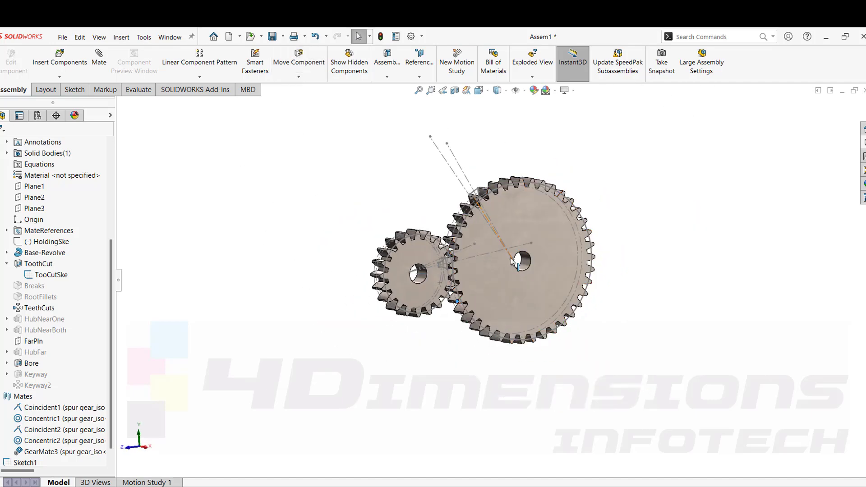
pyautogui.scroll(-2, 510, 258)
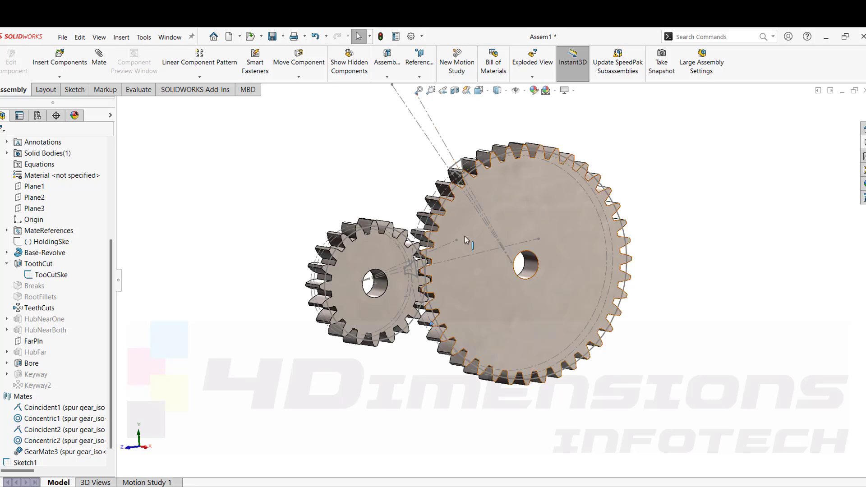
pyautogui.moveTo(426, 234)
pyautogui.mouseDown()
pyautogui.moveTo(490, 200)
pyautogui.moveTo(549, 223)
pyautogui.moveTo(551, 255)
pyautogui.mouseUp()
pyautogui.click(437, 220)
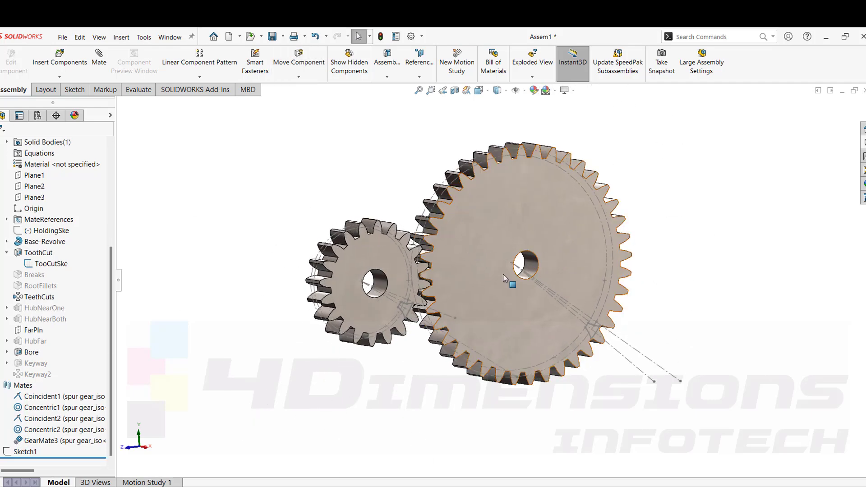
pyautogui.click(560, 272)
pyautogui.click(432, 276)
pyautogui.moveTo(432, 276)
pyautogui.mouseDown()
pyautogui.moveTo(544, 260)
pyautogui.moveTo(541, 285)
pyautogui.mouseUp()
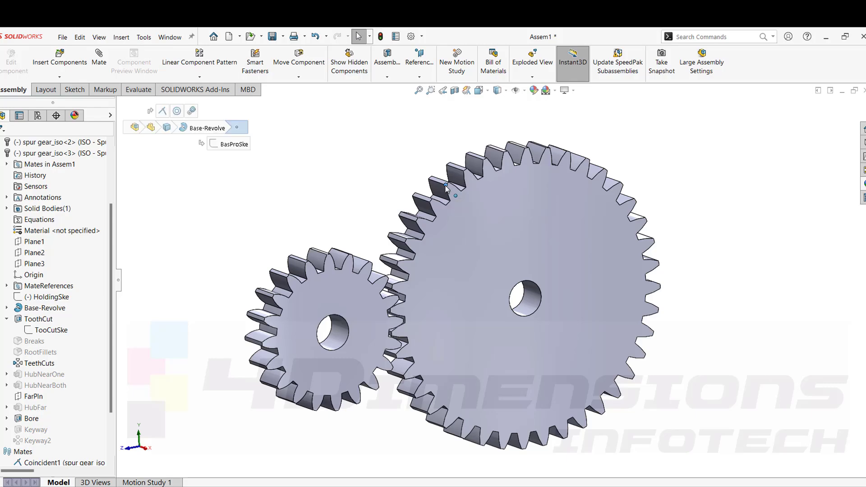
pyautogui.moveTo(445, 189); pyautogui.dragTo(550, 323)
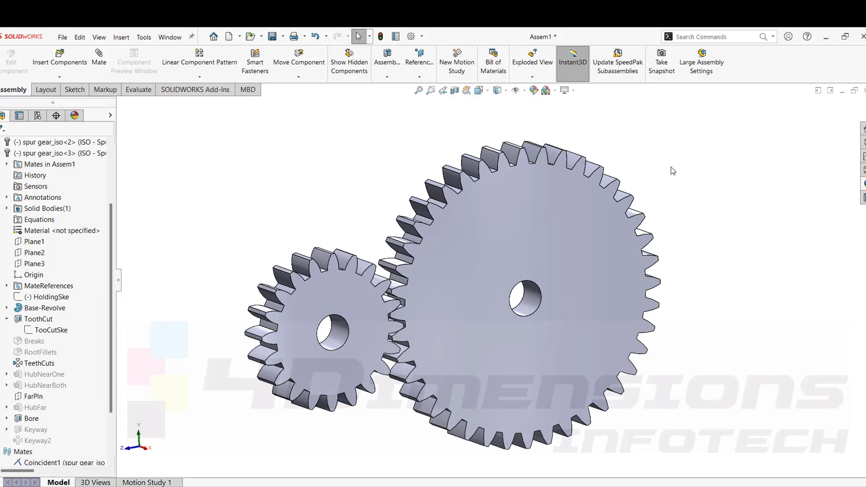
pyautogui.moveTo(674, 132)
pyautogui.mouseDown(button='middle')
pyautogui.moveTo(632, 141)
pyautogui.moveTo(670, 130)
pyautogui.moveTo(680, 161)
pyautogui.mouseUp(button='middle')
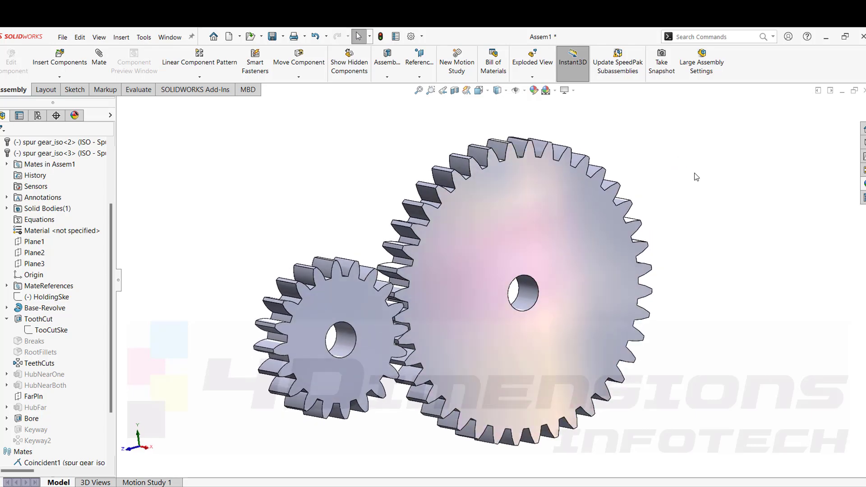